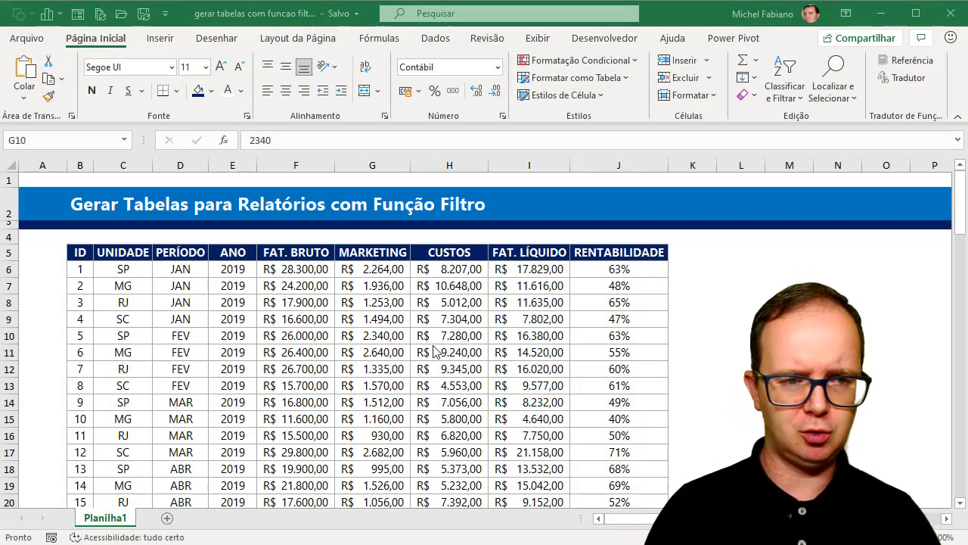
Insert a blank Planilha3 worksheet next to the Planilha1 data table.
{"action": "left_click", "coordinate": [79, 252]}
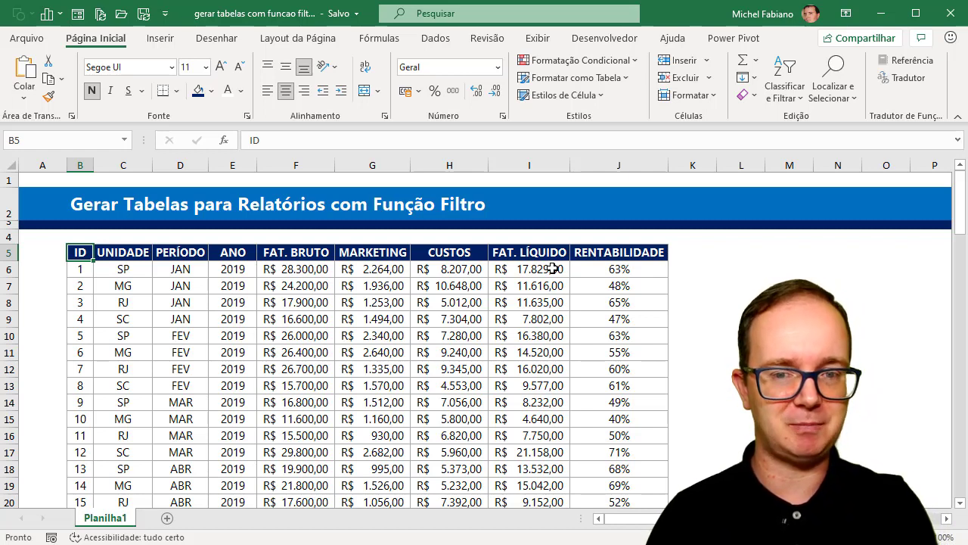
{"action": "left_click", "coordinate": [168, 518]}
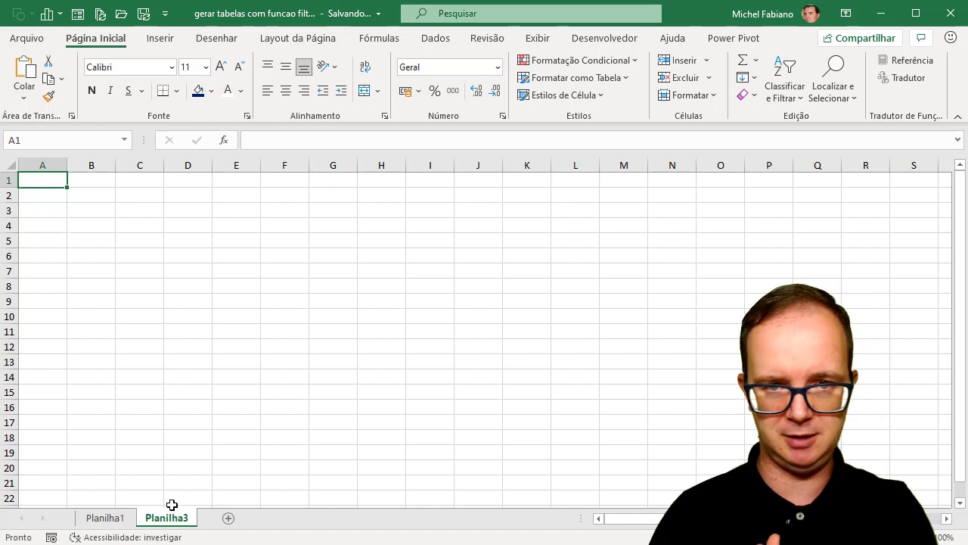
On Planilha3, enter the label UNIDADE in B2 and the unit SP in C2.
{"action": "left_click", "coordinate": [105, 518]}
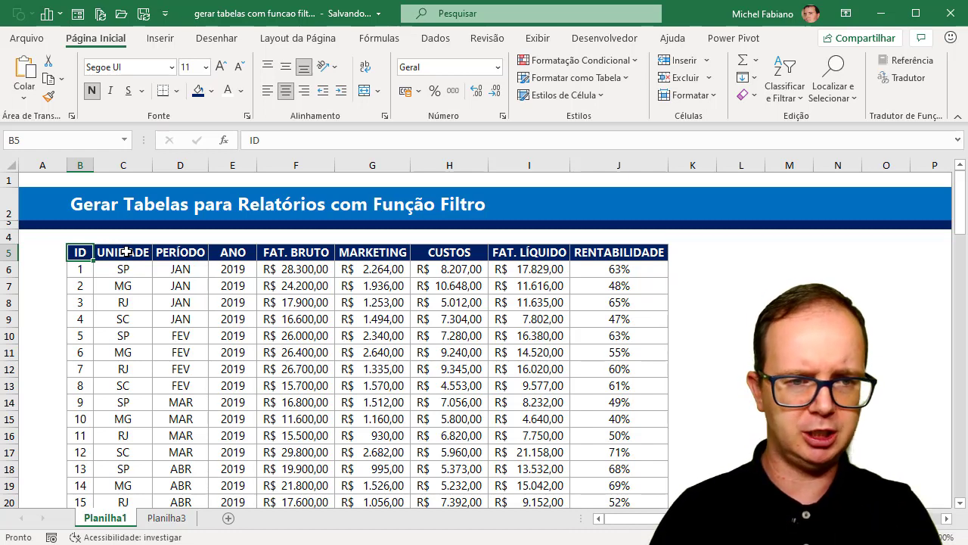
{"action": "left_click", "coordinate": [167, 519]}
{"action": "left_click", "coordinate": [85, 193]}
{"action": "type", "text": "u"}
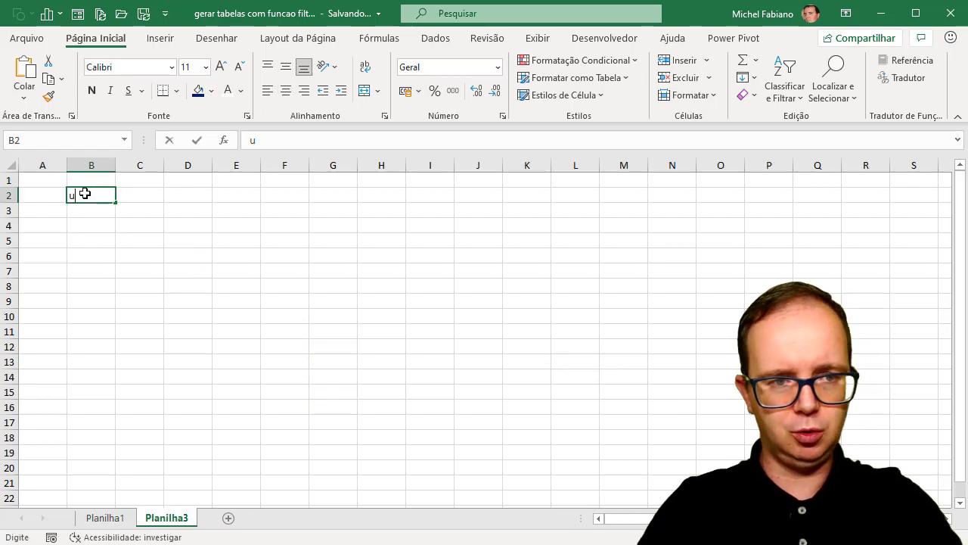
{"action": "type", "text": "NIDADE"}
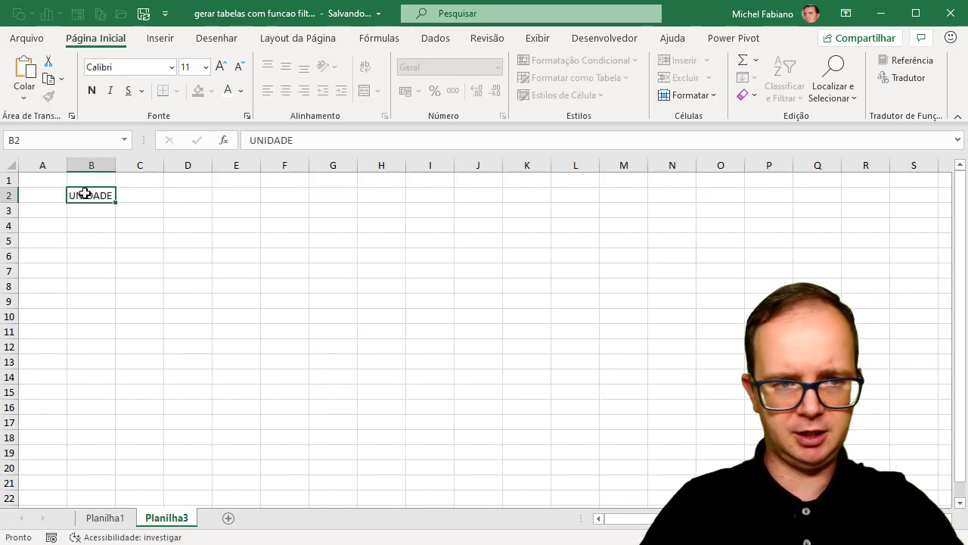
{"action": "key", "text": "Right"}
{"action": "type", "text": "SP"}
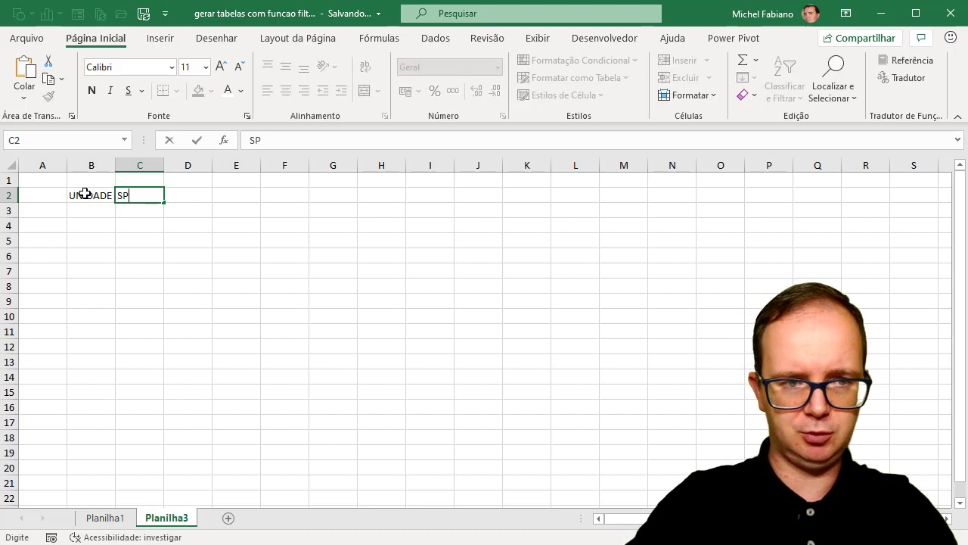
{"action": "key", "text": "Return"}
{"action": "left_click", "coordinate": [96, 229]}
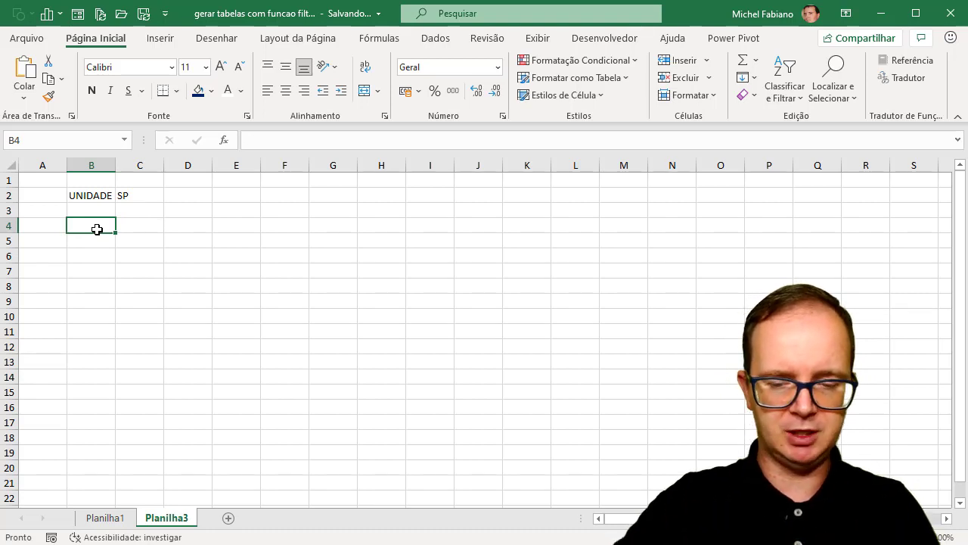
In B4, enter =FILTRO(Planilha1!B5:J101;Planilha1!C5:C101=Planilha3!C2) to spill the SP rows.
{"action": "type", "text": "=FI"}
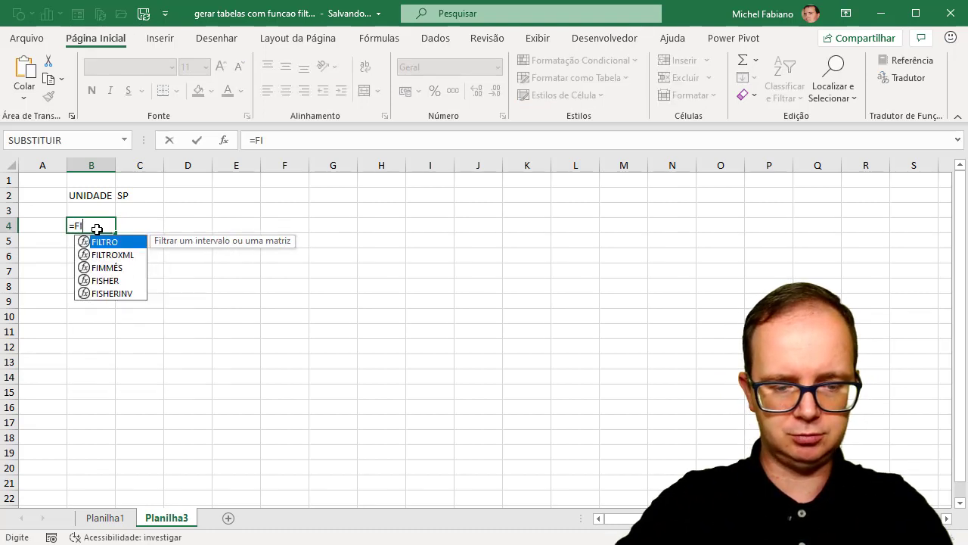
{"action": "type", "text": "LTRO("}
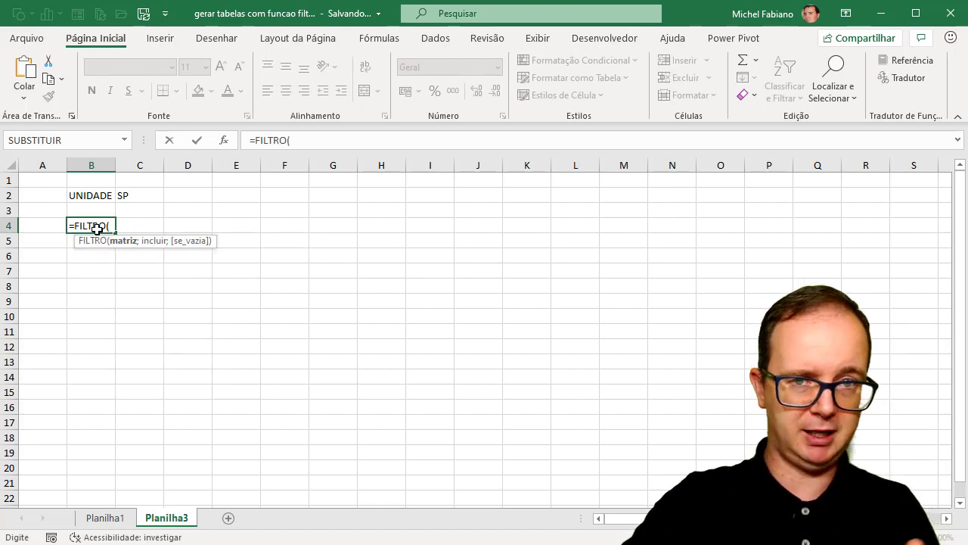
{"action": "left_click", "coordinate": [104, 517]}
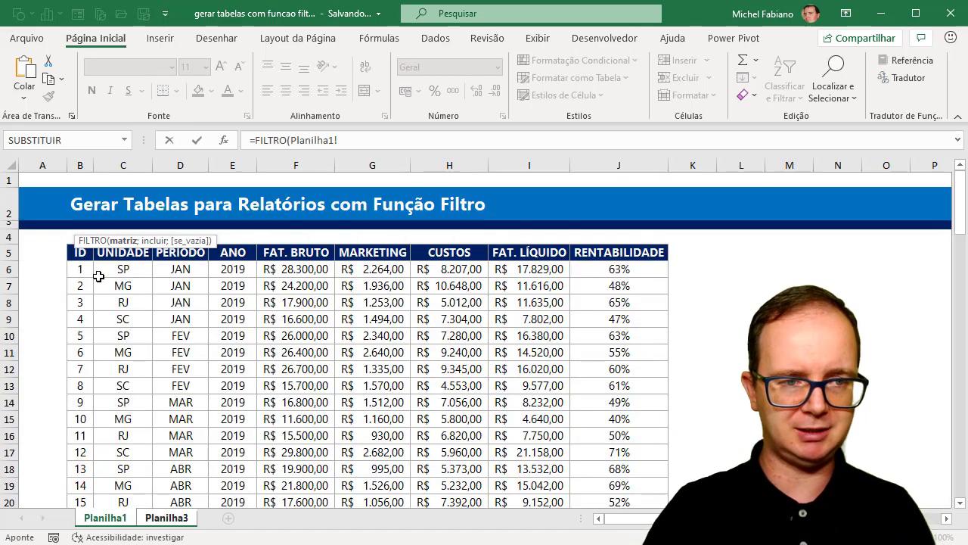
{"action": "mouse_move", "coordinate": [81, 256]}
{"action": "left_mouse_down"}
{"action": "mouse_move", "coordinate": [588, 506]}
{"action": "mouse_move", "coordinate": [578, 484]}
{"action": "mouse_move", "coordinate": [616, 481]}
{"action": "left_mouse_up"}
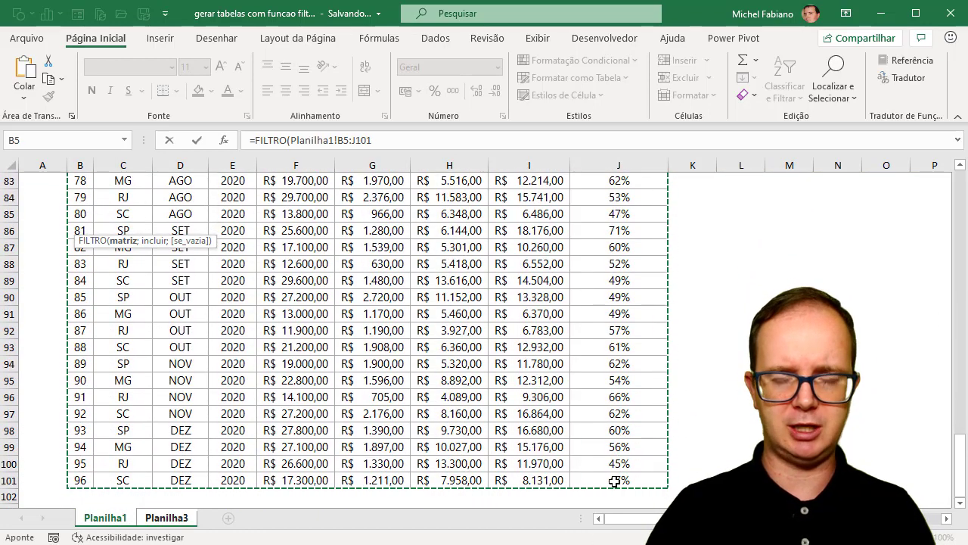
{"action": "type", "text": ";"}
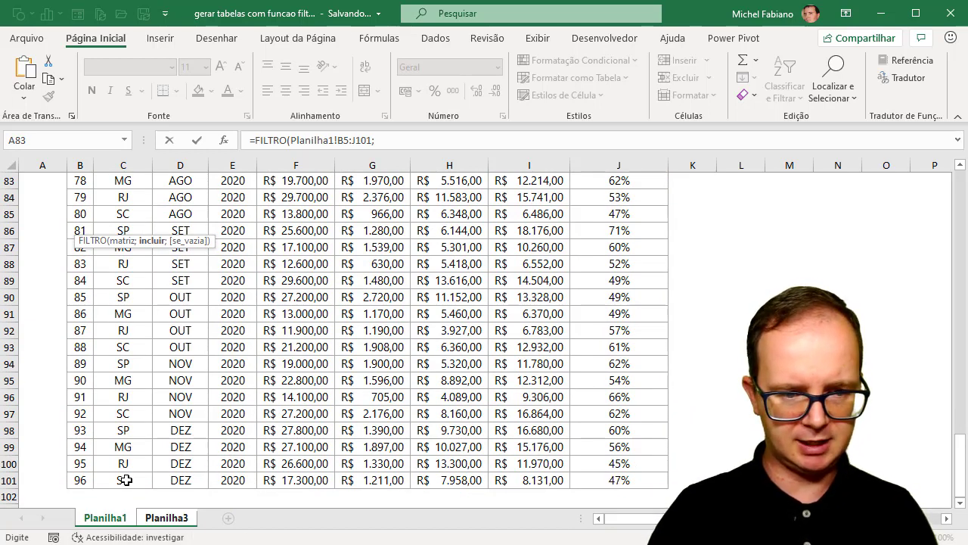
{"action": "left_click_drag", "start_coordinate": [125, 480], "coordinate": [126, 89]}
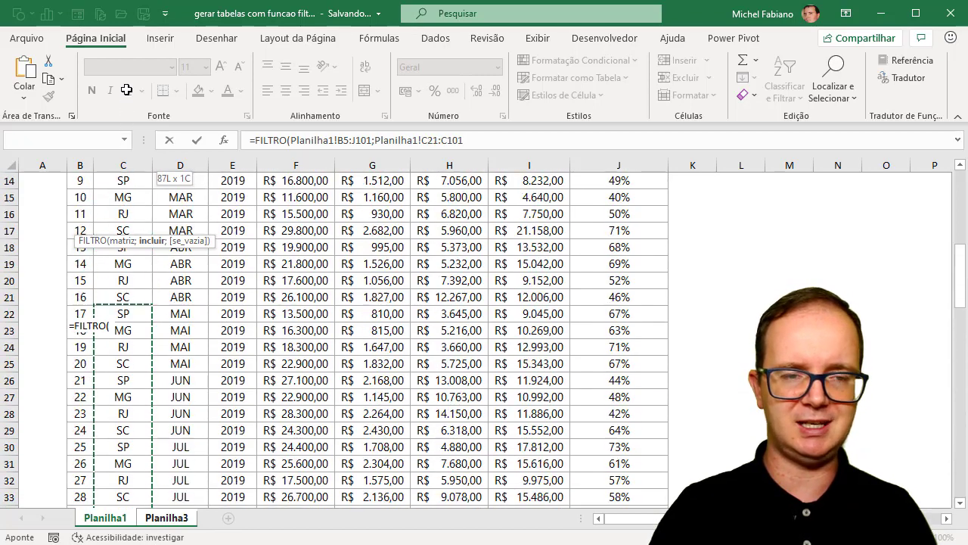
{"action": "left_click_drag", "start_coordinate": [126, 89], "coordinate": [128, 195]}
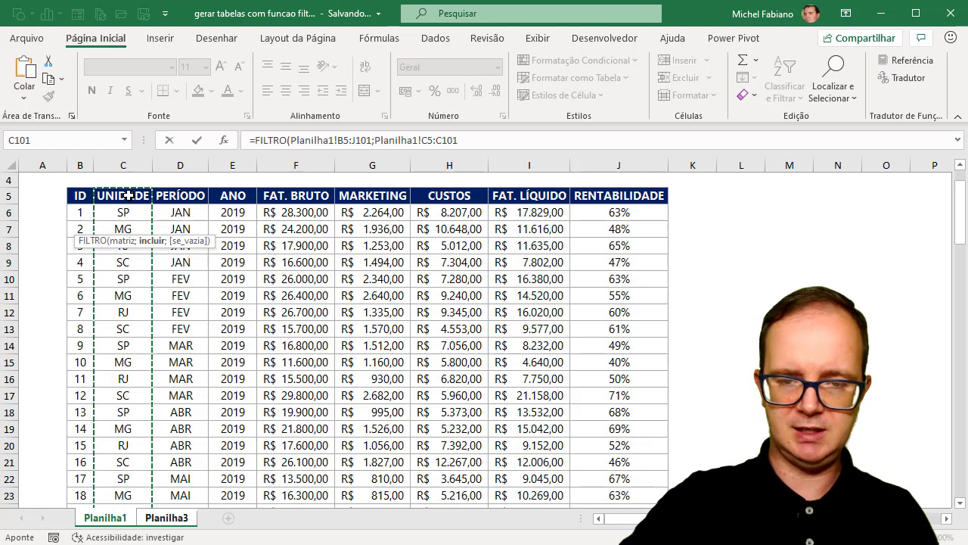
{"action": "type", "text": "="}
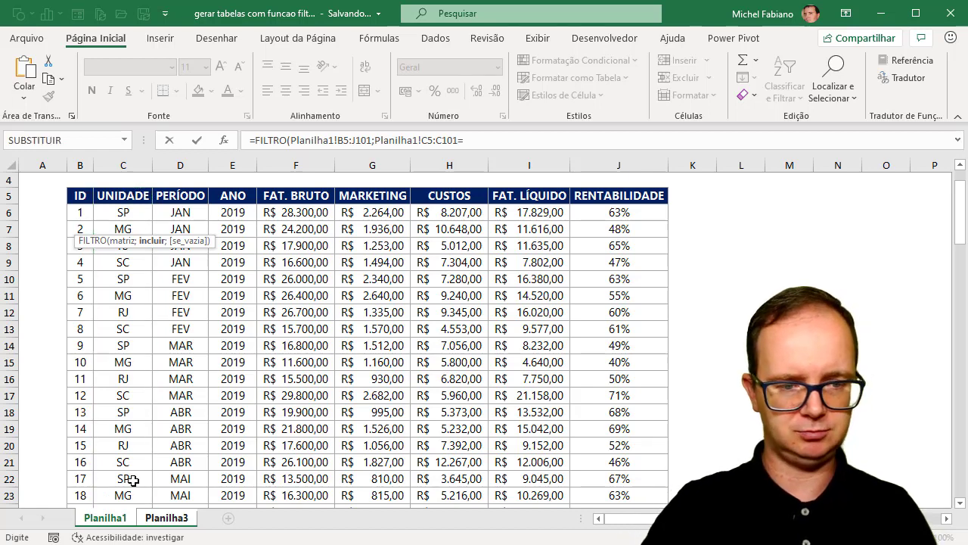
{"action": "left_click", "coordinate": [167, 519]}
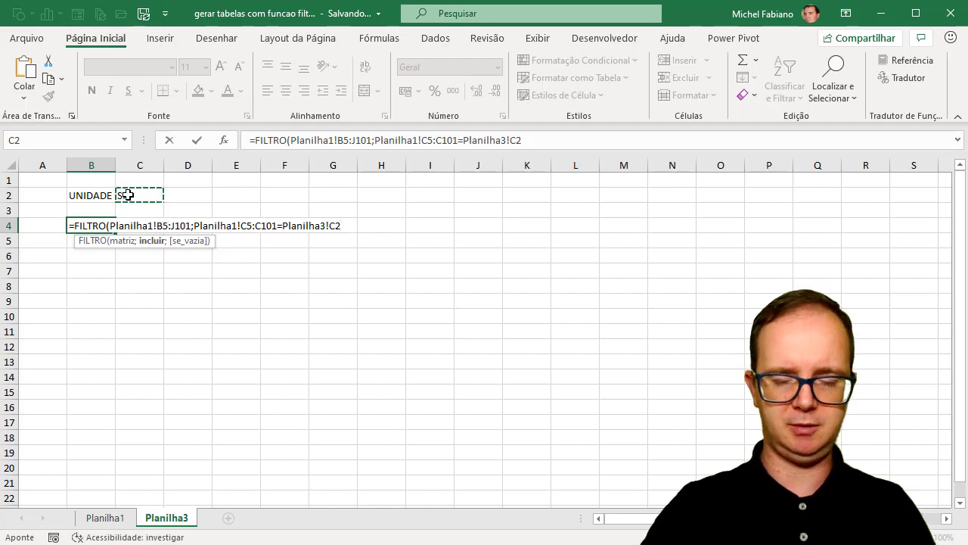
{"action": "type", "text": ")"}
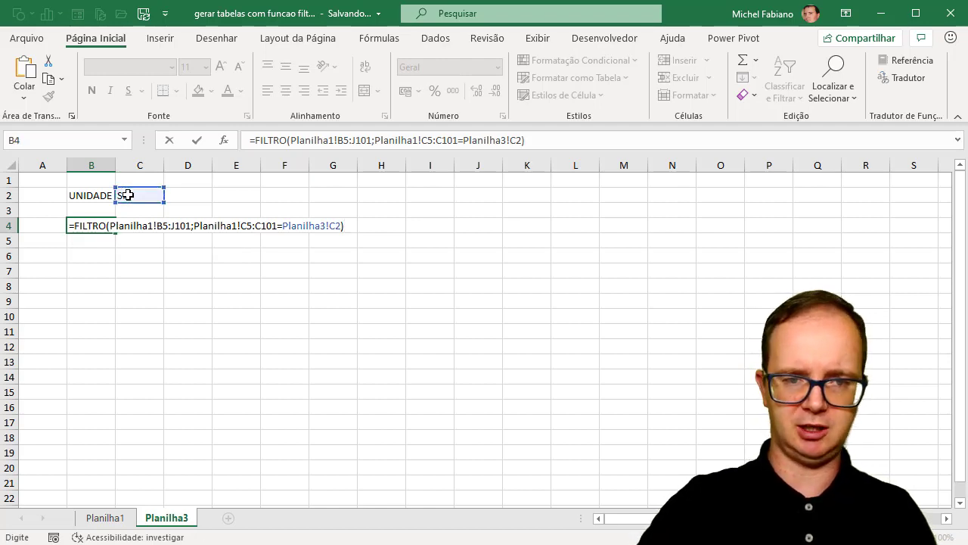
{"action": "key", "text": "Return"}
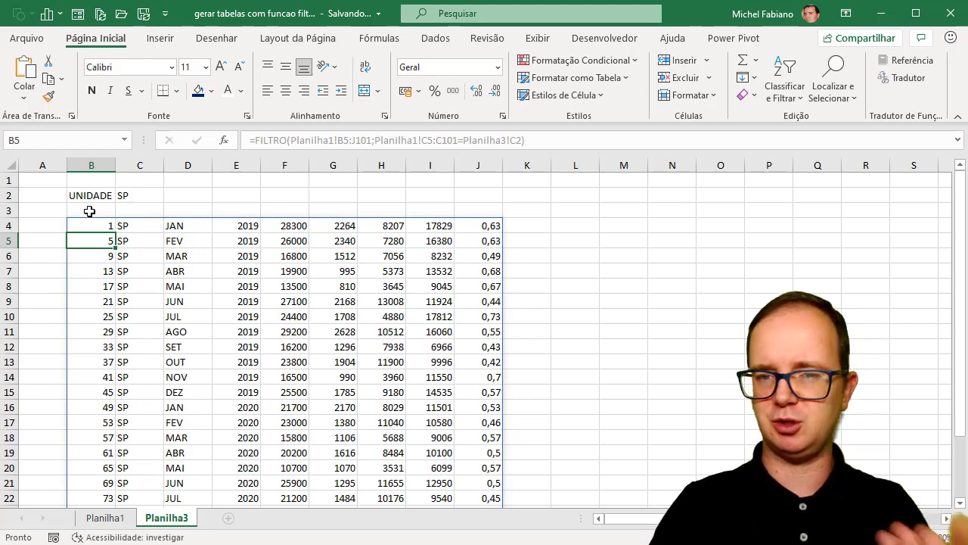
Copy Planilha1's header row B5:J5 into Planilha3 starting at B3.
{"action": "left_click", "coordinate": [105, 518]}
{"action": "left_click_drag", "start_coordinate": [79, 195], "coordinate": [611, 236]}
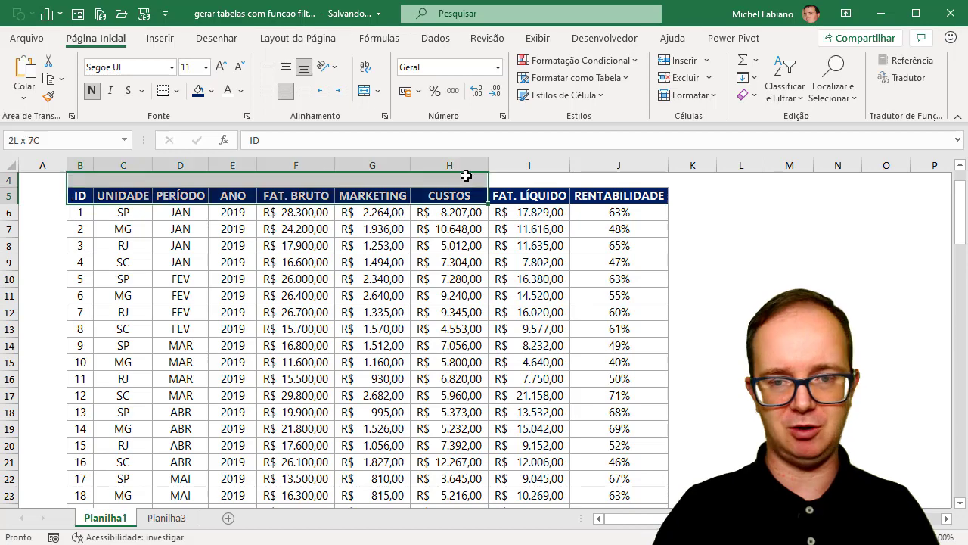
{"action": "key", "text": "ctrl+c"}
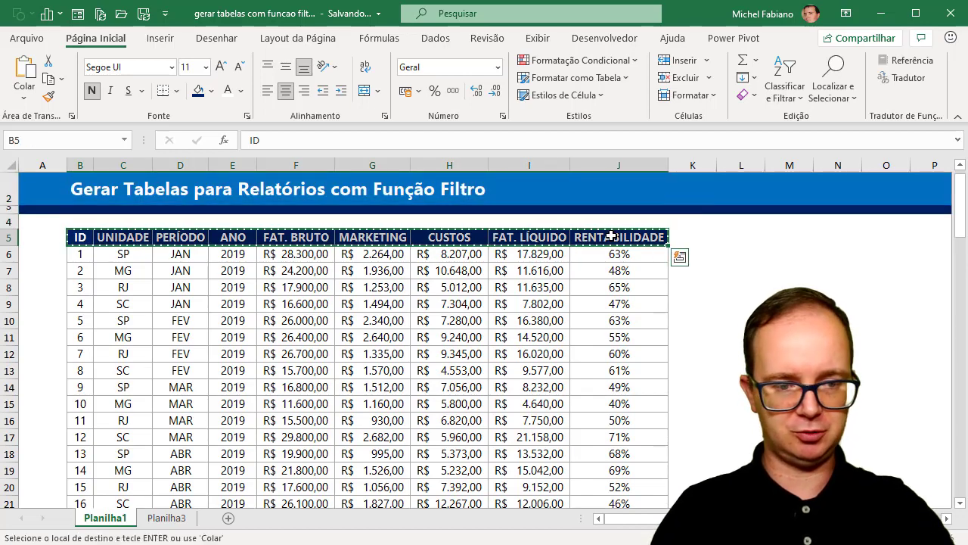
{"action": "left_click", "coordinate": [179, 521]}
{"action": "left_click", "coordinate": [97, 212]}
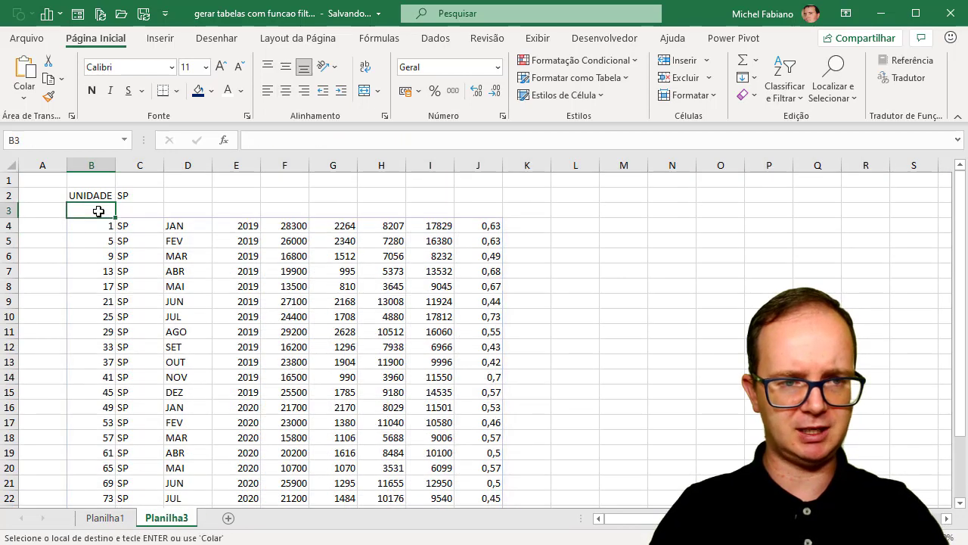
{"action": "key", "text": "ctrl+v"}
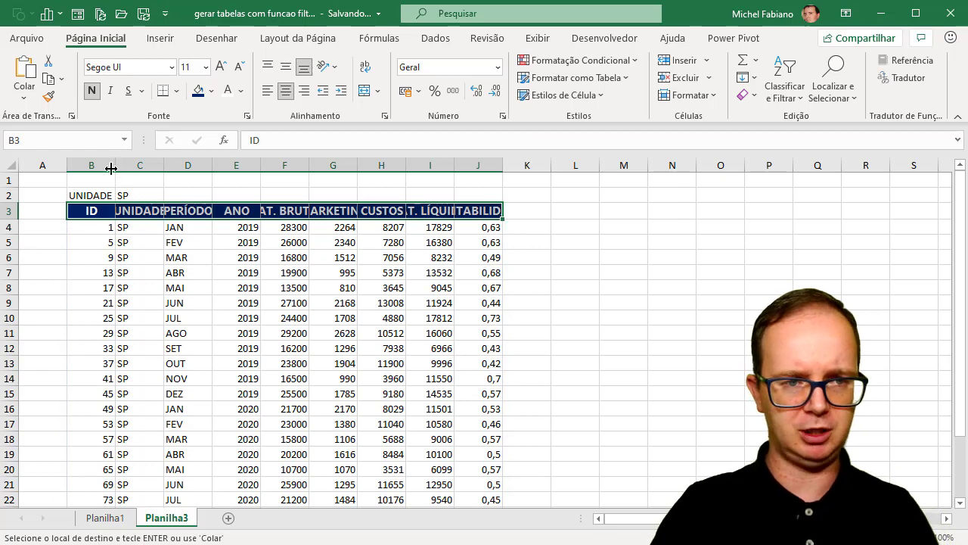
AutoFit columns B through J to their contents.
{"action": "left_click_drag", "start_coordinate": [111, 168], "coordinate": [472, 172]}
{"action": "double_click", "coordinate": [503, 168]}
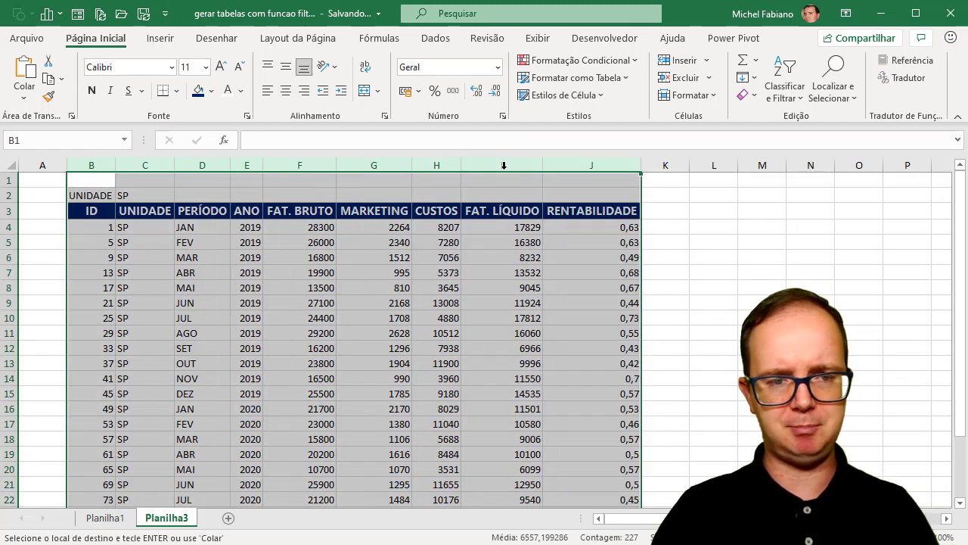
{"action": "left_click_drag", "start_coordinate": [966, 366], "coordinate": [966, 469]}
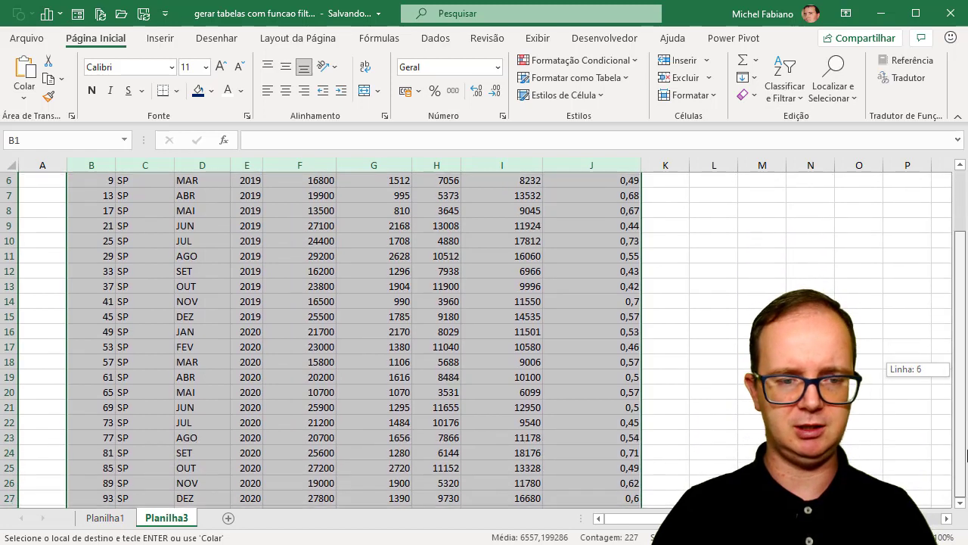
{"action": "left_click_drag", "start_coordinate": [965, 469], "coordinate": [932, 332]}
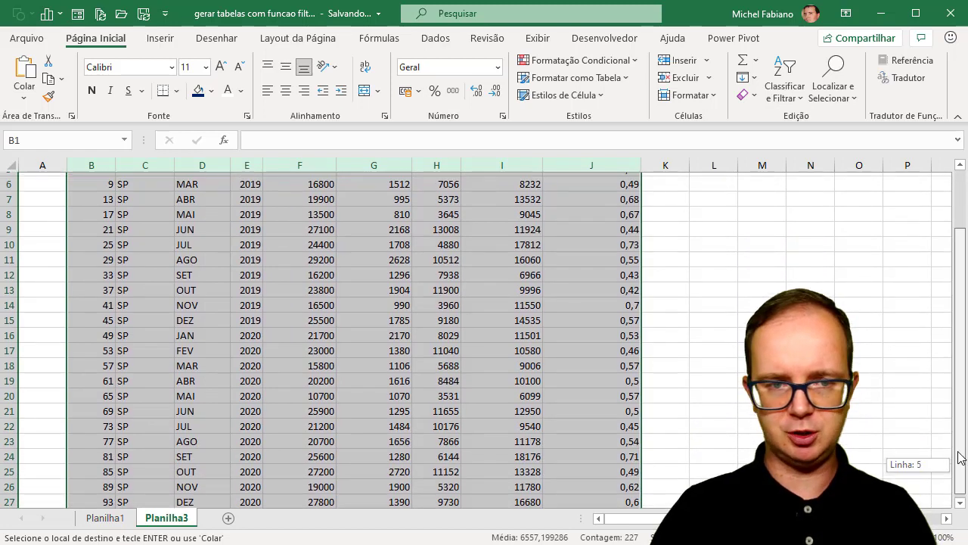
{"action": "left_click", "coordinate": [124, 196]}
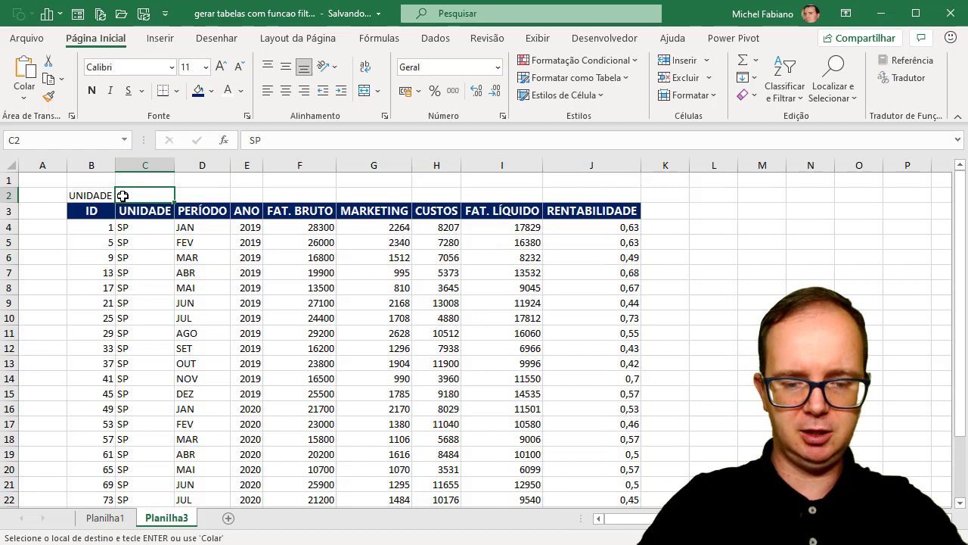
Change the unit in C2 to RJ, then to MG, and review the MG results.
{"action": "type", "text": "RJ"}
{"action": "key", "text": "Return"}
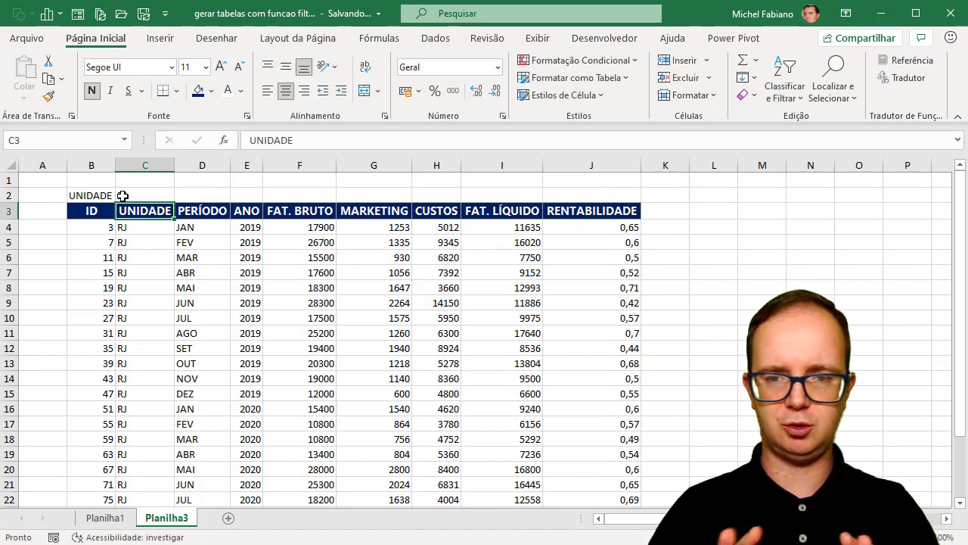
{"action": "left_click", "coordinate": [123, 196]}
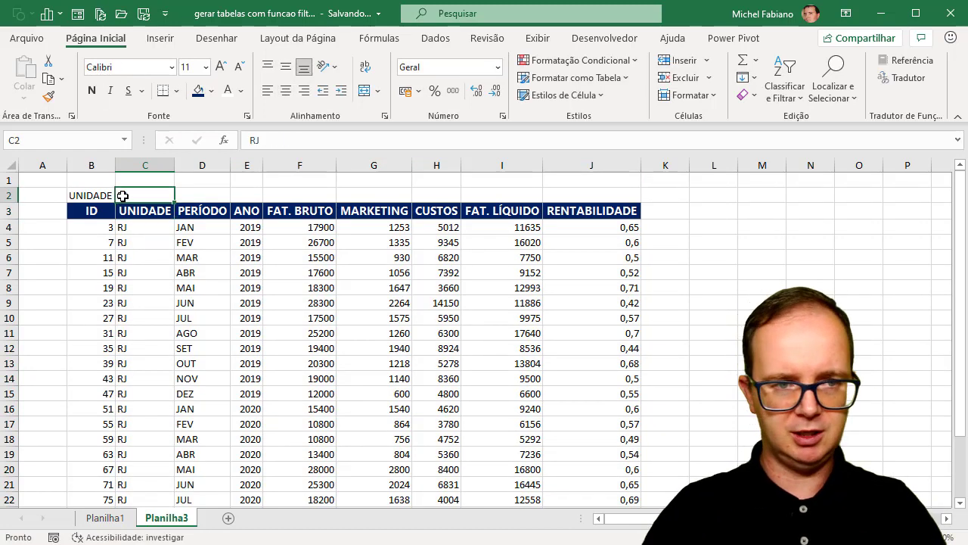
{"action": "type", "text": "MG"}
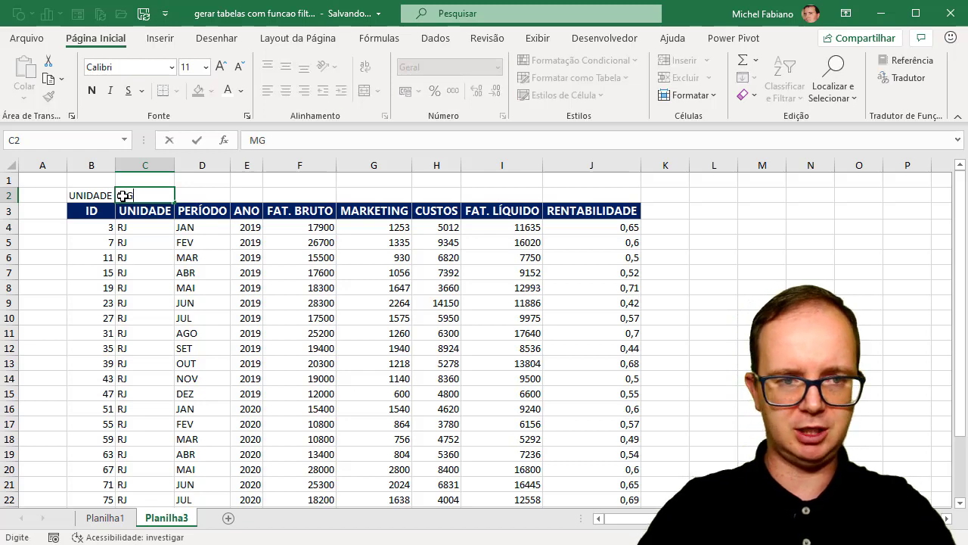
{"action": "key", "text": "Return"}
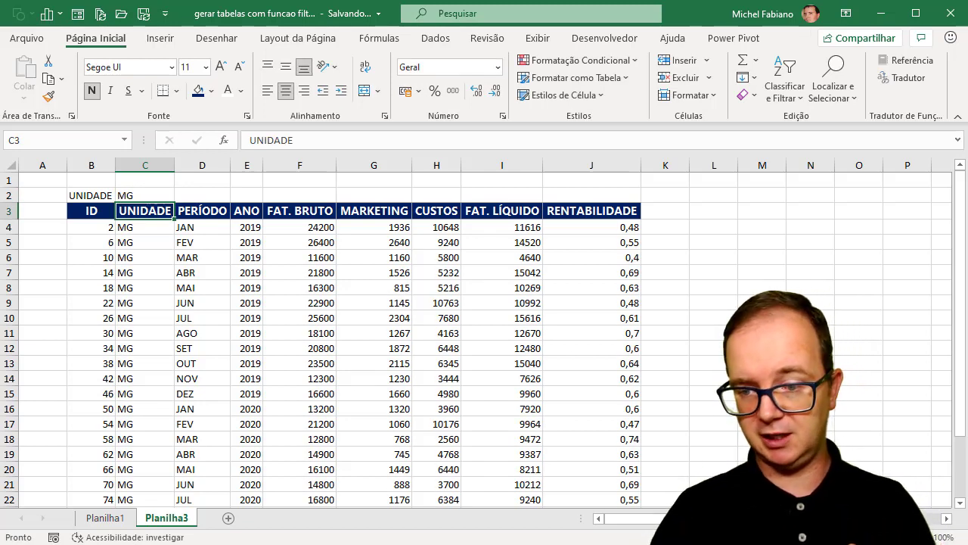
{"action": "scroll", "coordinate": [484, 333], "scroll_direction": "down", "scroll_amount": 1}
{"action": "scroll", "coordinate": [484, 332], "scroll_direction": "down", "scroll_amount": 1}
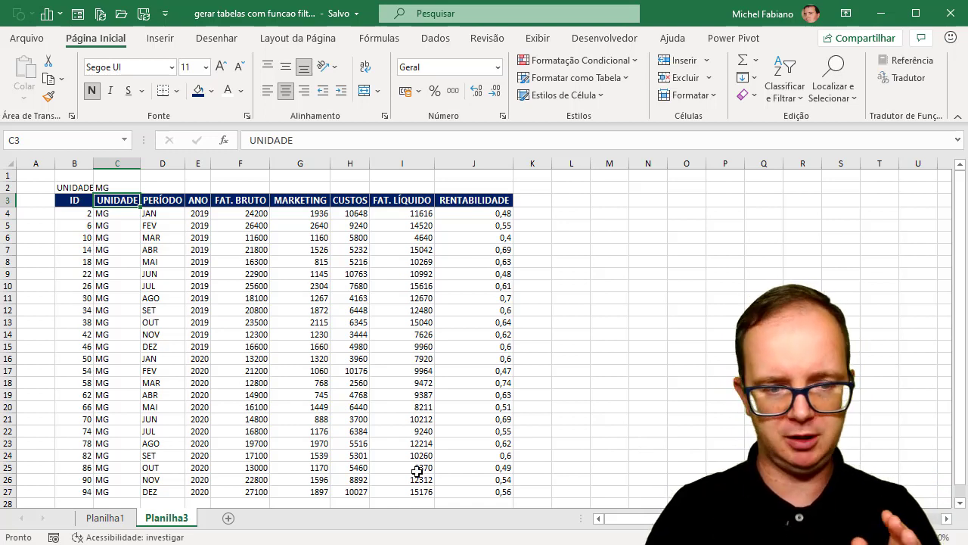
Rename Planilha3 to UM CRITÉRIO and add a new sheet named DOIS CRITÉRIOS.
{"action": "double_click", "coordinate": [160, 518]}
{"action": "type", "text": "UM CRITÉRIO"}
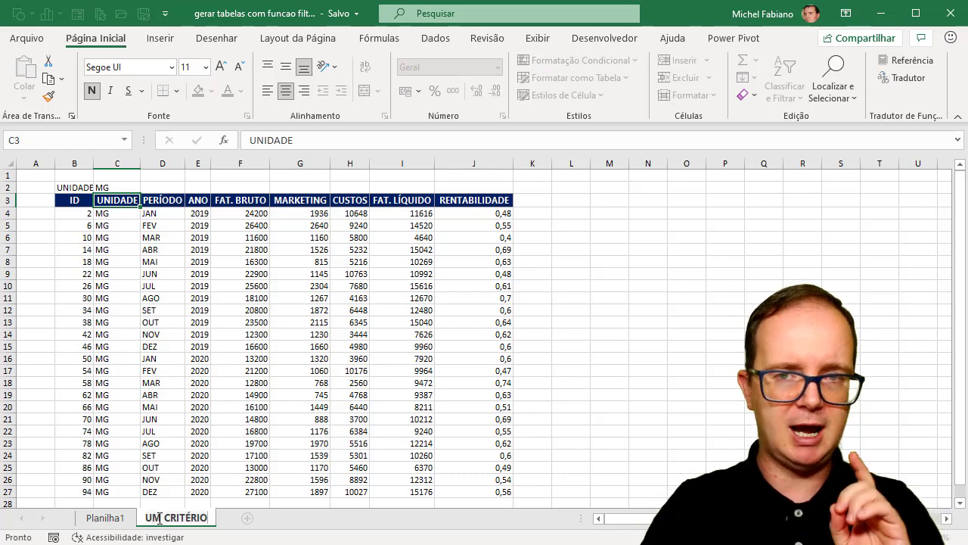
{"action": "left_click", "coordinate": [557, 409]}
{"action": "left_click", "coordinate": [247, 521]}
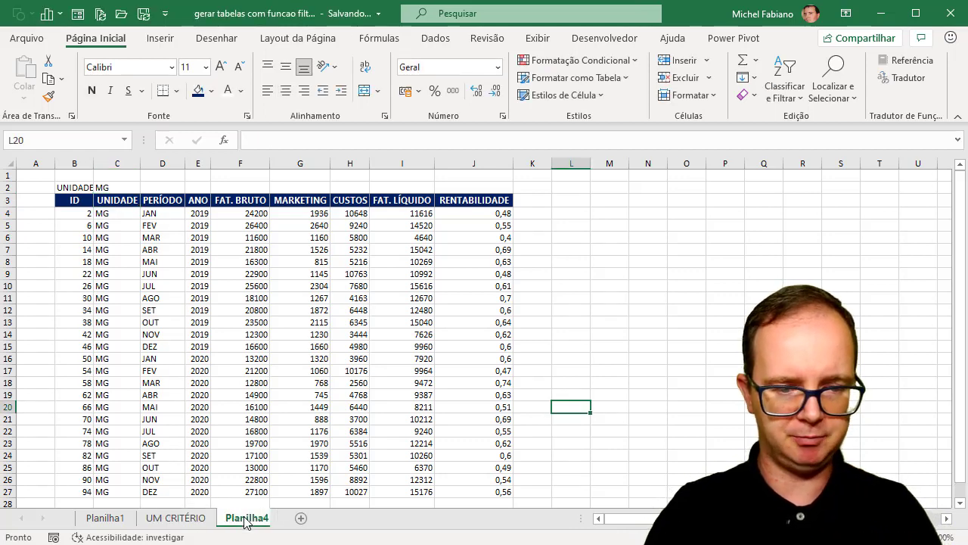
{"action": "double_click", "coordinate": [242, 518]}
{"action": "type", "text": "DOIS CRITÉRIOS"}
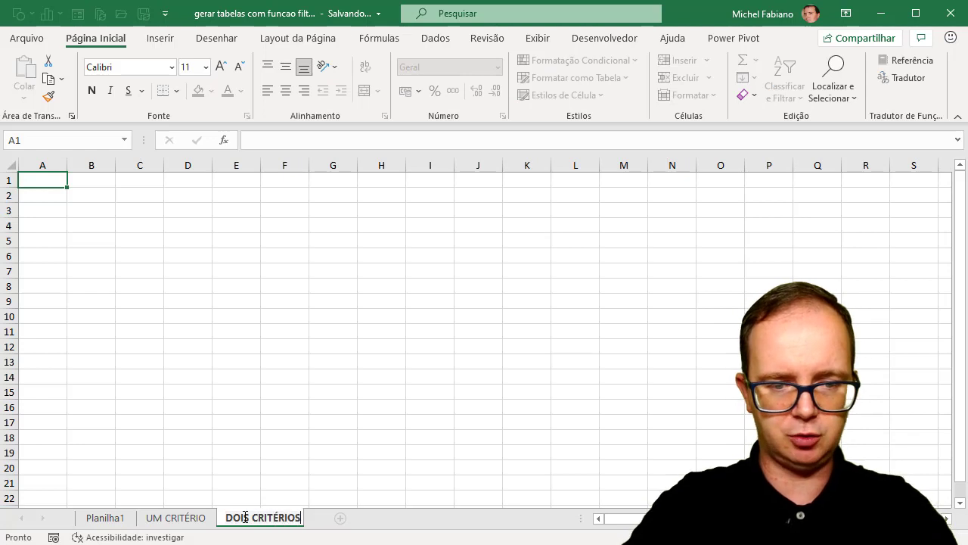
{"action": "key", "text": "Return"}
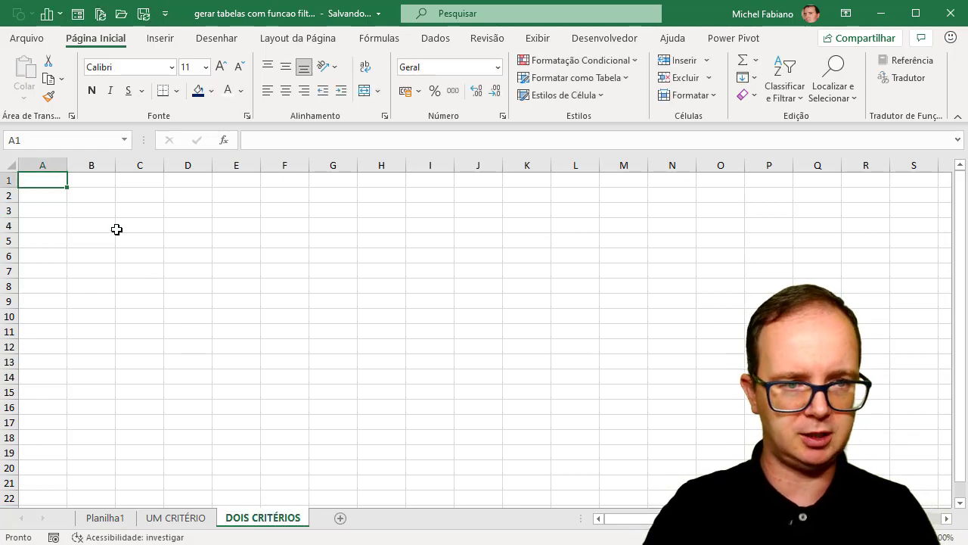
Enter UNIDADE/SP in B2:C2 and ANO/2019 in E2:F2, then copy Planilha1's header row.
{"action": "left_click", "coordinate": [96, 194]}
{"action": "type", "text": "UNIDADE"}
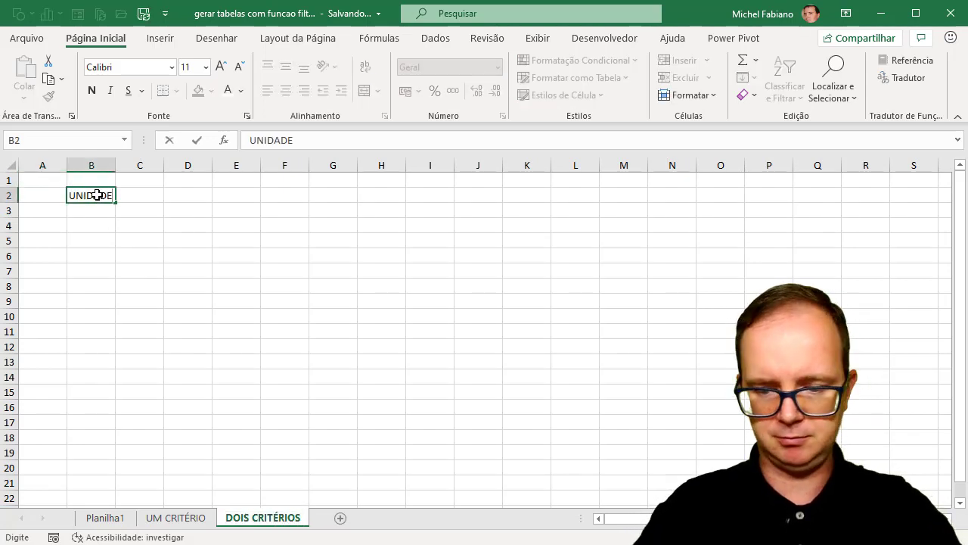
{"action": "key", "text": "Tab"}
{"action": "type", "text": "S"}
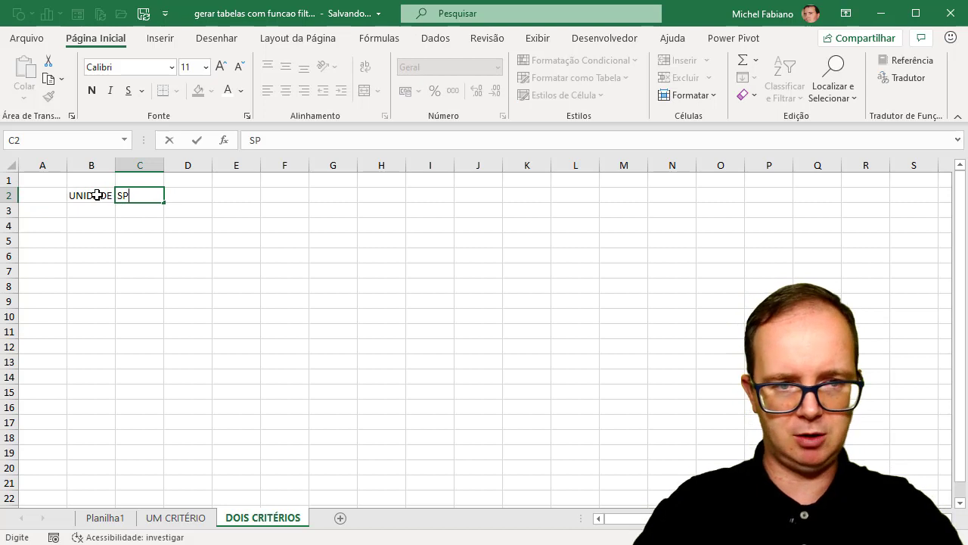
{"action": "key", "text": "Tab"}
{"action": "key", "text": "Tab"}
{"action": "type", "text": "AN"}
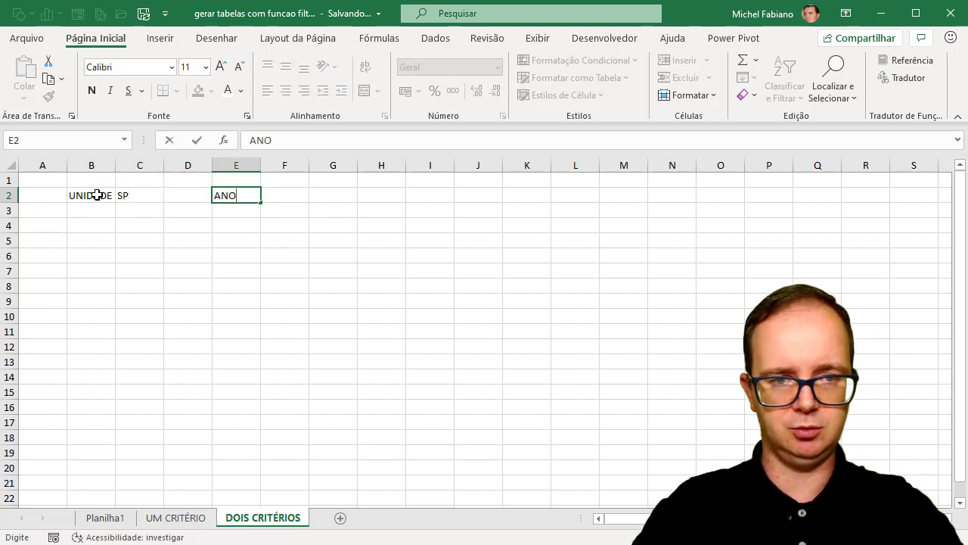
{"action": "key", "text": "Tab"}
{"action": "type", "text": "2019"}
{"action": "key", "text": "Return"}
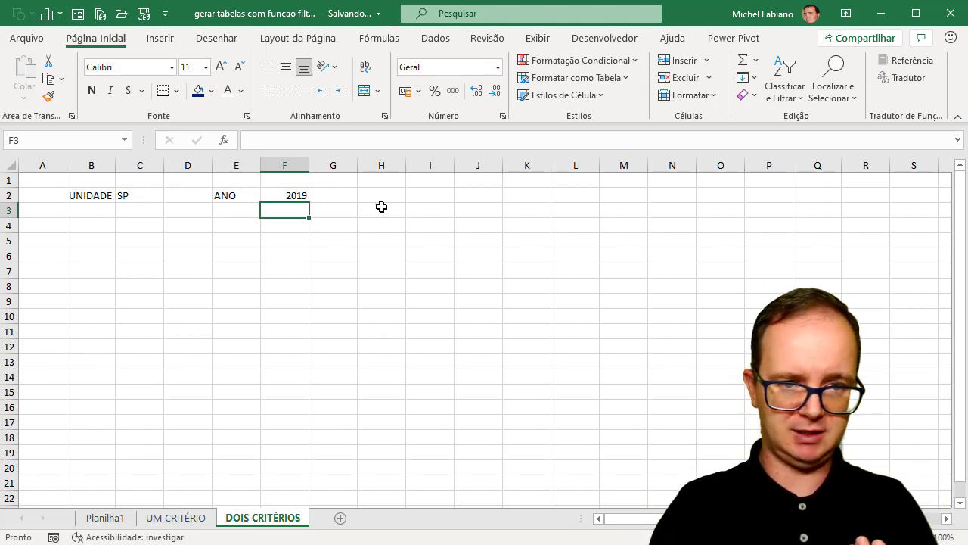
{"action": "left_click", "coordinate": [104, 517]}
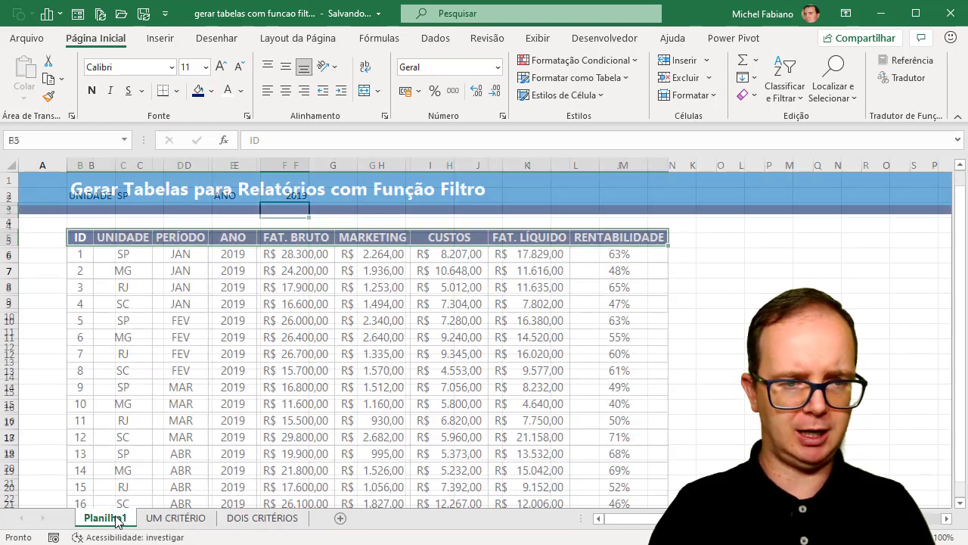
{"action": "key", "text": "ctrl+c"}
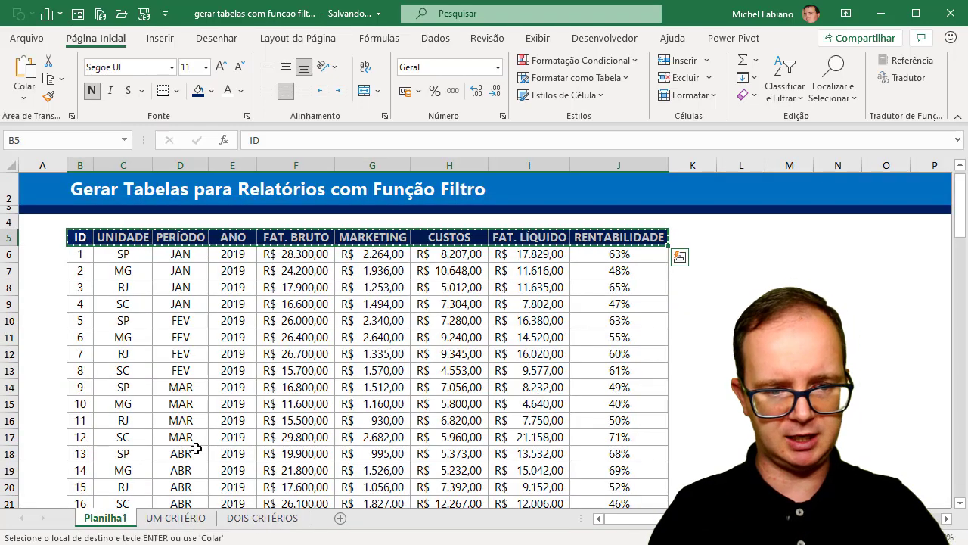
Paste the header row into B4 of DOIS CRITÉRIOS and AutoFit columns B–K.
{"action": "left_click", "coordinate": [242, 519]}
{"action": "left_click", "coordinate": [91, 225]}
{"action": "key", "text": "ctrl+v"}
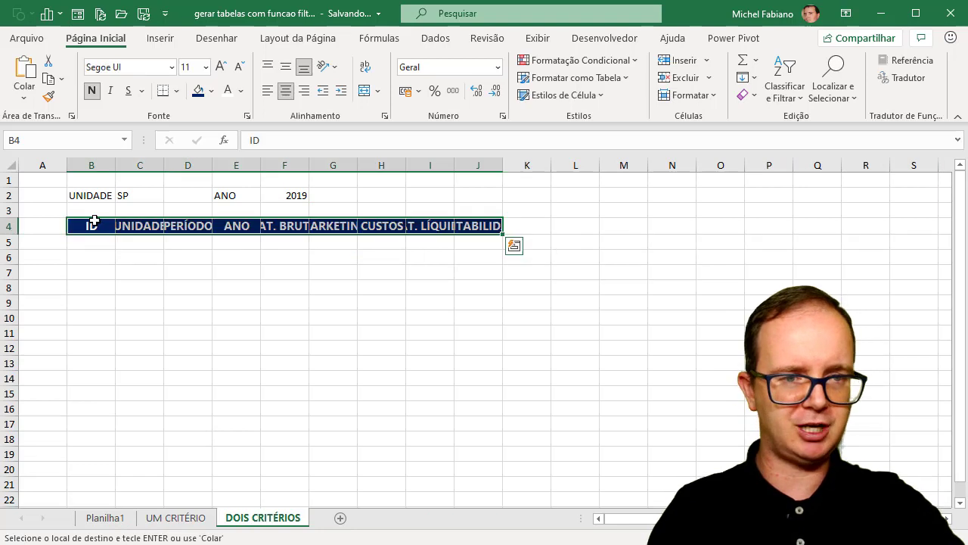
{"action": "left_click_drag", "start_coordinate": [105, 162], "coordinate": [512, 189]}
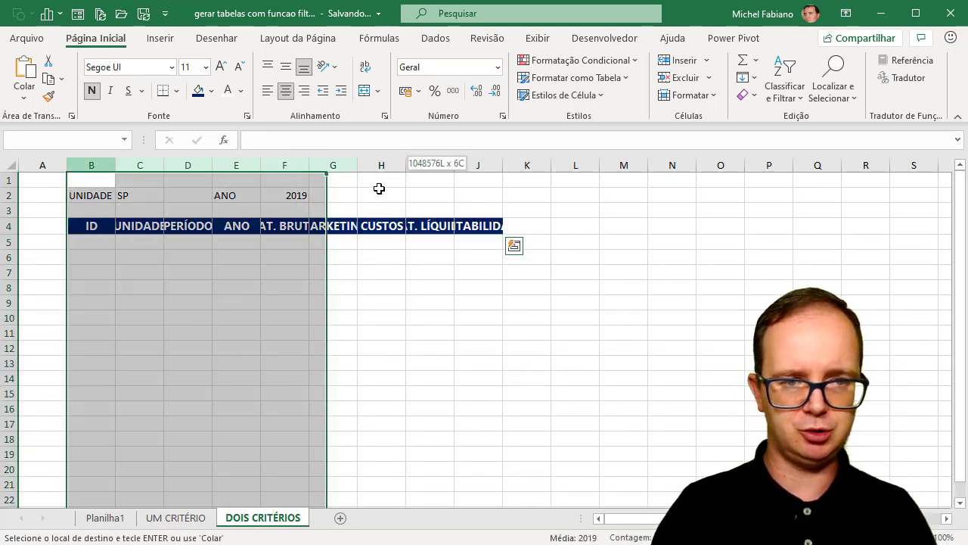
{"action": "double_click", "coordinate": [503, 166]}
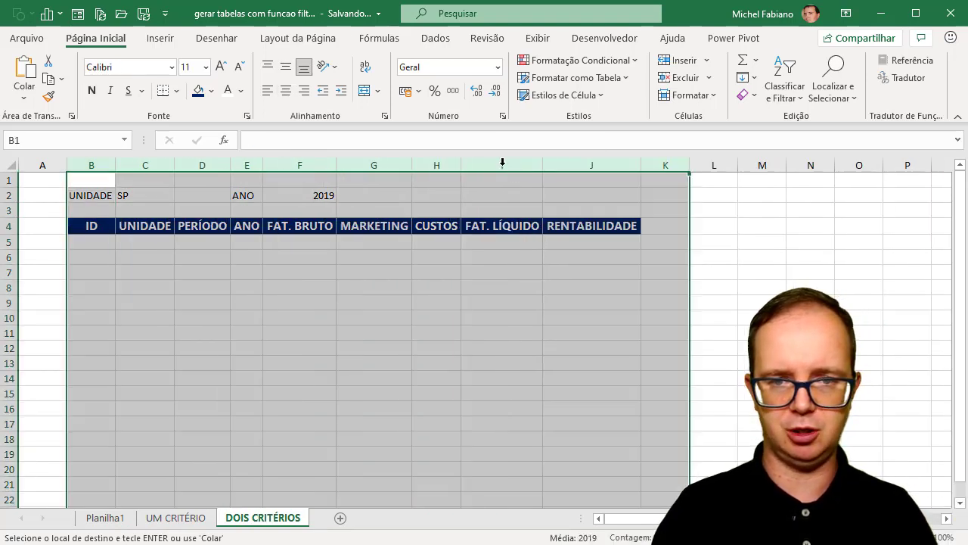
{"action": "left_click", "coordinate": [95, 247]}
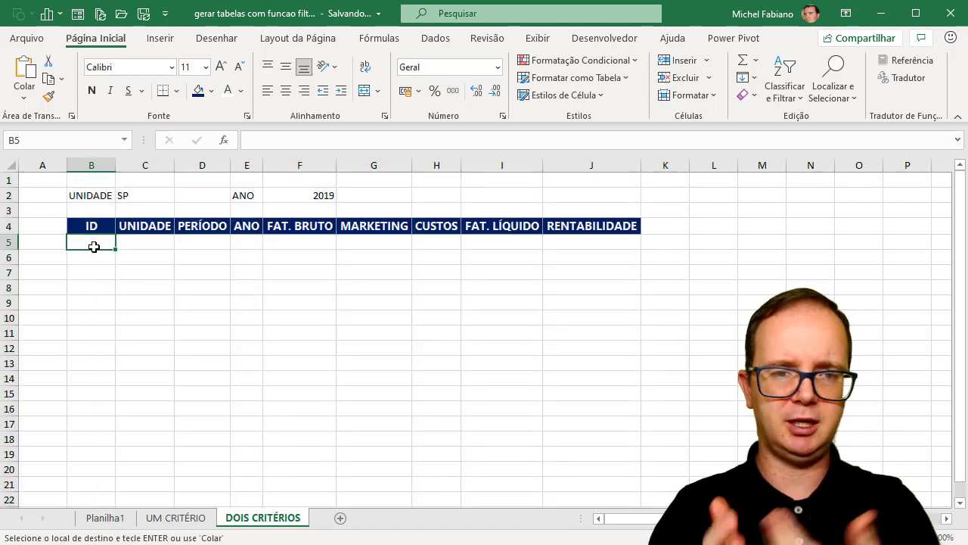
In B5, enter =FILTRO(Planilha1!B5:J101;Planilha1!C5:C101='DOIS CRITÉRIOS'!C2).
{"action": "type", "text": "=F"}
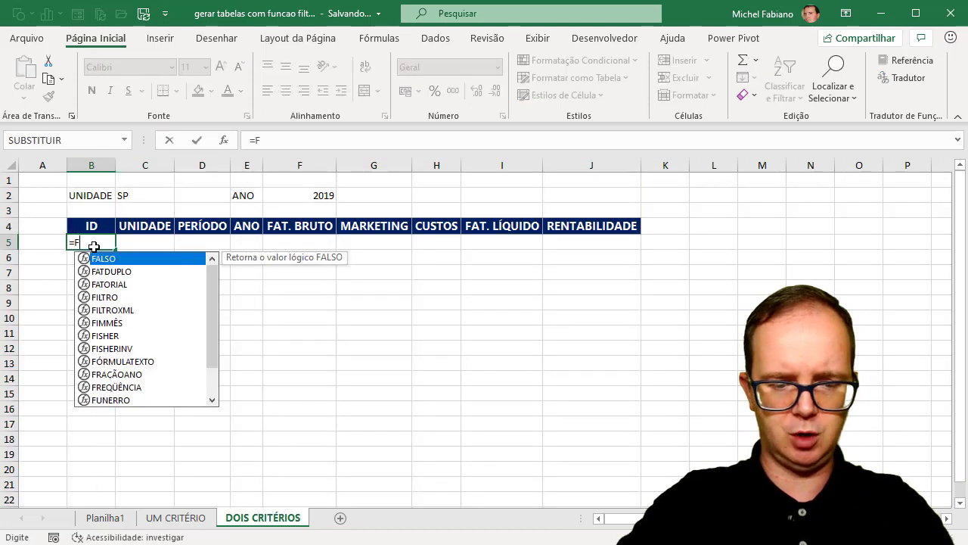
{"action": "type", "text": "ILTRO("}
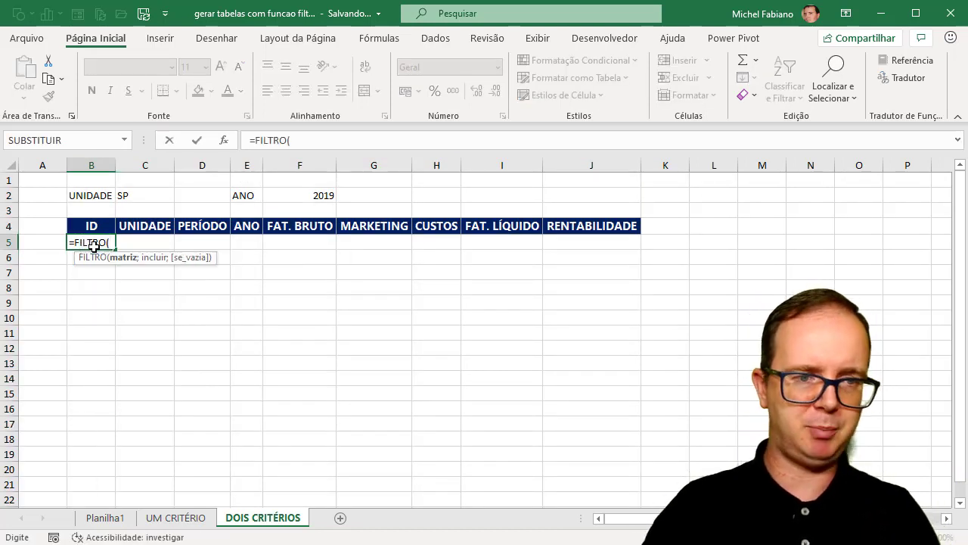
{"action": "left_click", "coordinate": [108, 521]}
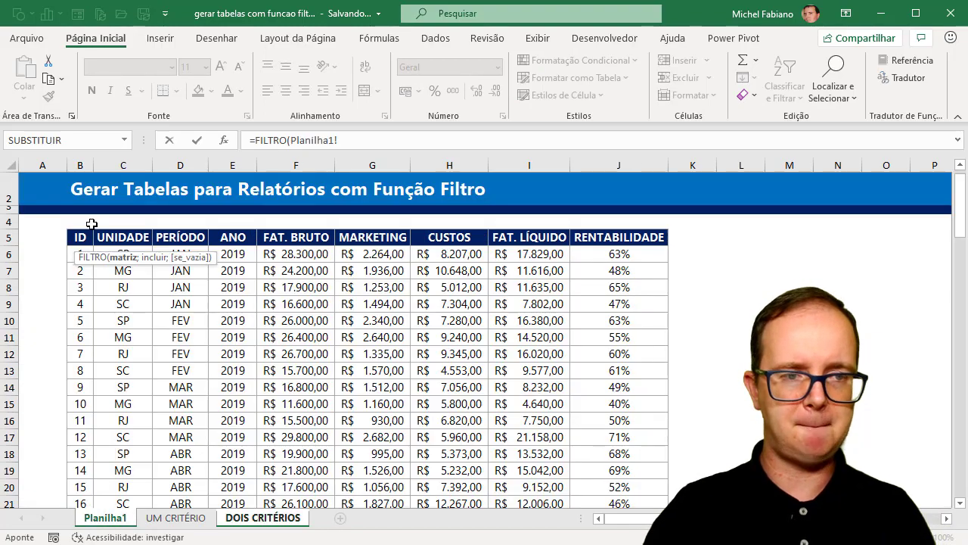
{"action": "left_click_drag", "start_coordinate": [80, 238], "coordinate": [651, 503]}
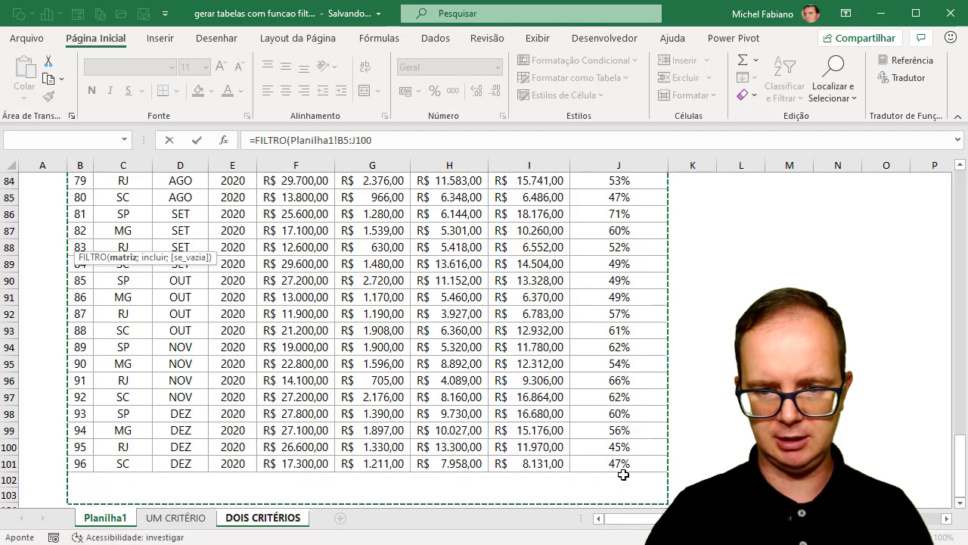
{"action": "left_click_drag", "start_coordinate": [651, 503], "coordinate": [624, 463]}
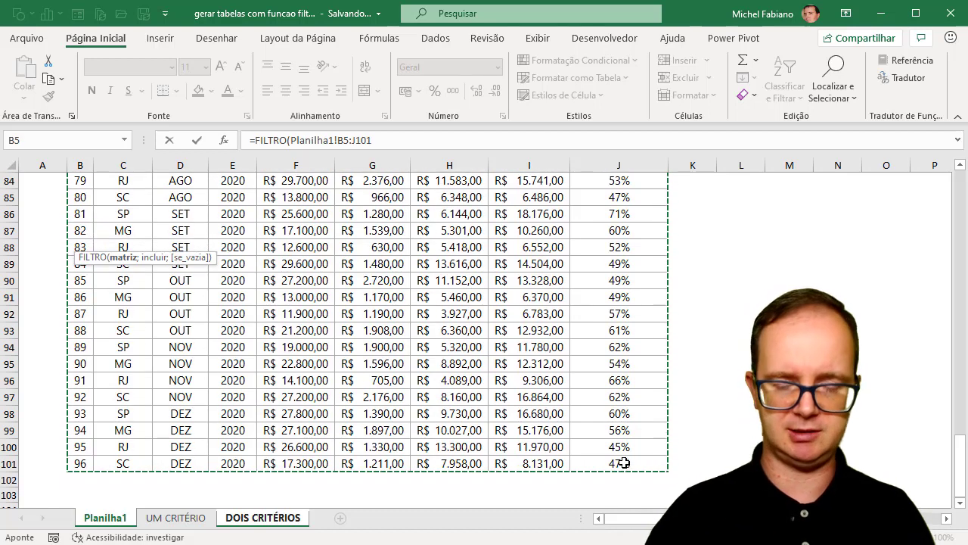
{"action": "type", "text": ";"}
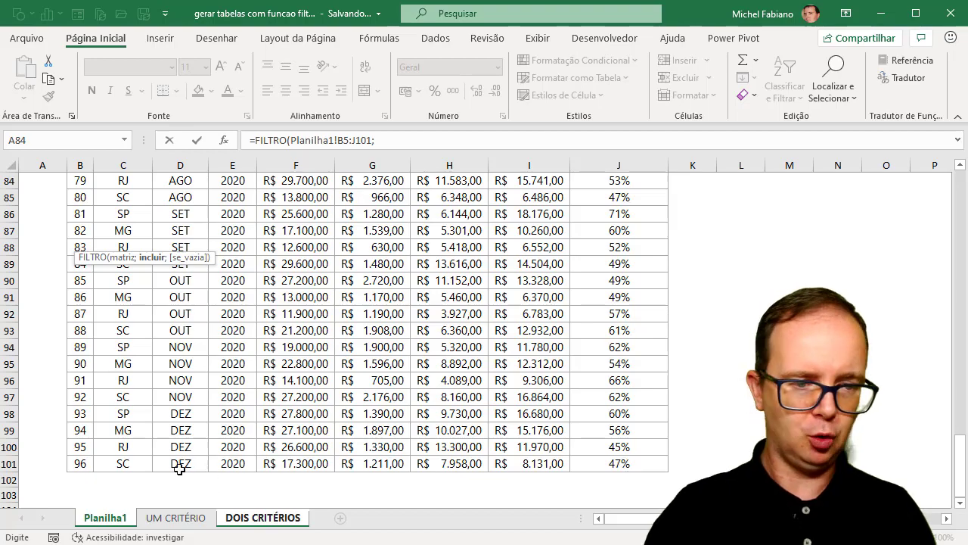
{"action": "mouse_move", "coordinate": [128, 461]}
{"action": "left_mouse_down"}
{"action": "mouse_move", "coordinate": [129, 92]}
{"action": "mouse_move", "coordinate": [123, 186]}
{"action": "left_mouse_up"}
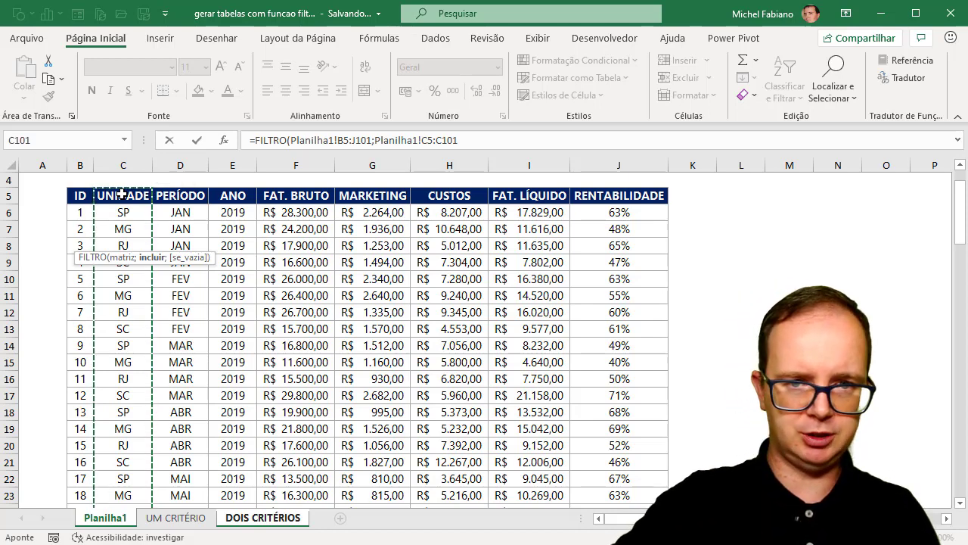
{"action": "type", "text": "="}
{"action": "left_click", "coordinate": [246, 518]}
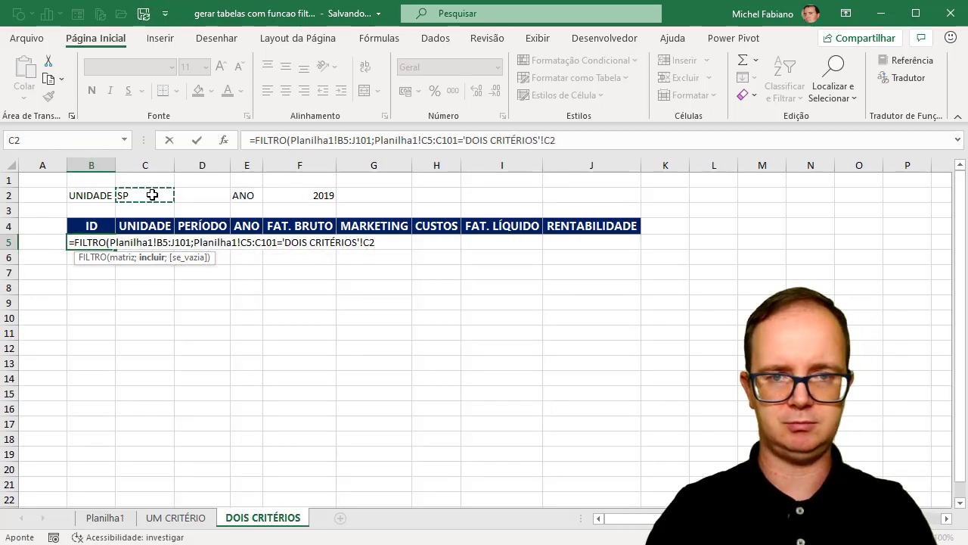
{"action": "type", "text": ")"}
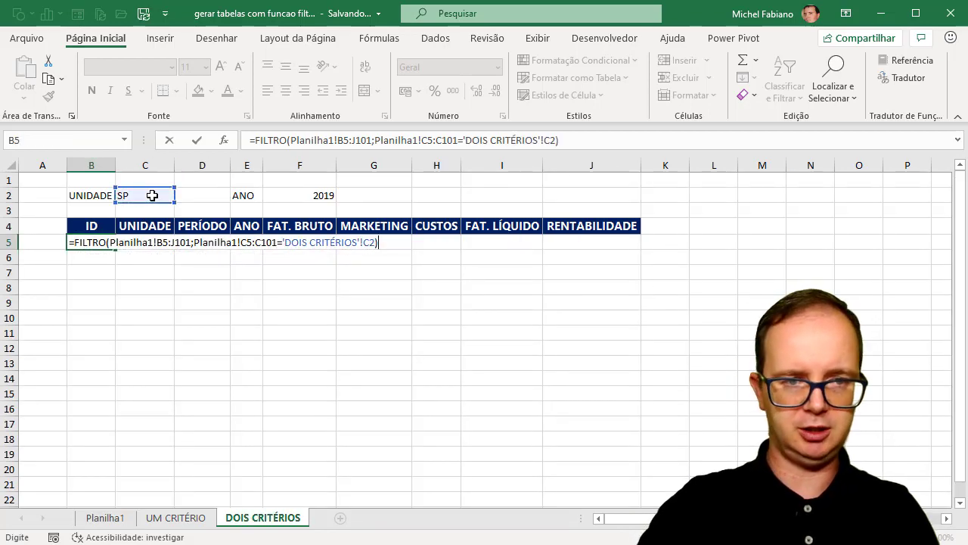
{"action": "key", "text": "Return"}
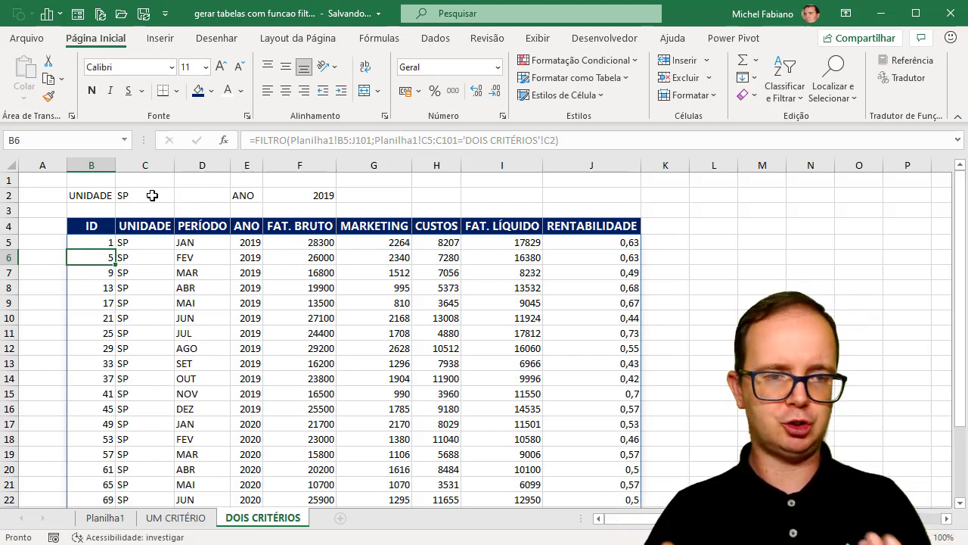
In B5's formula, put parentheses around the UNIDADE condition and add *( for a second one.
{"action": "key", "text": "Up"}
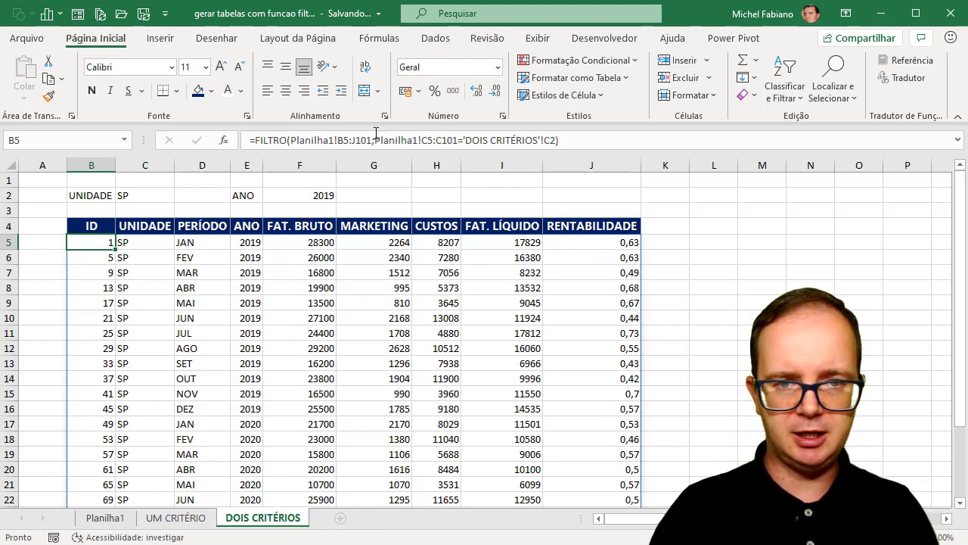
{"action": "left_click", "coordinate": [378, 140]}
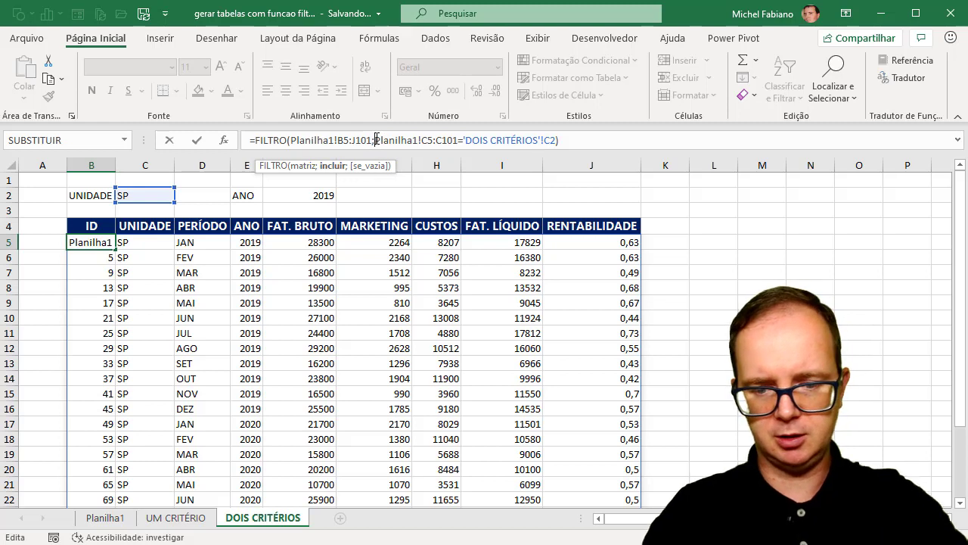
{"action": "type", "text": ")("}
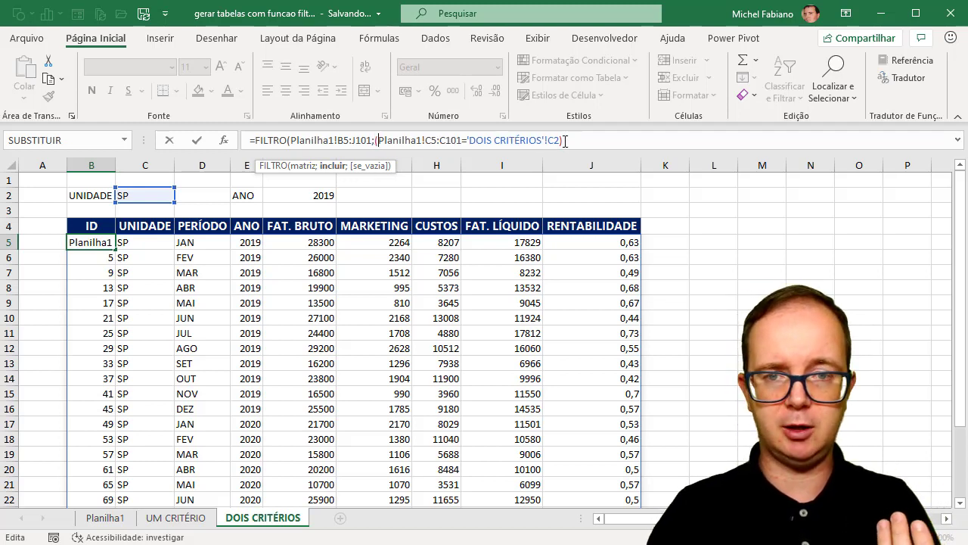
{"action": "left_click", "coordinate": [565, 140]}
{"action": "type", "text": "*("}
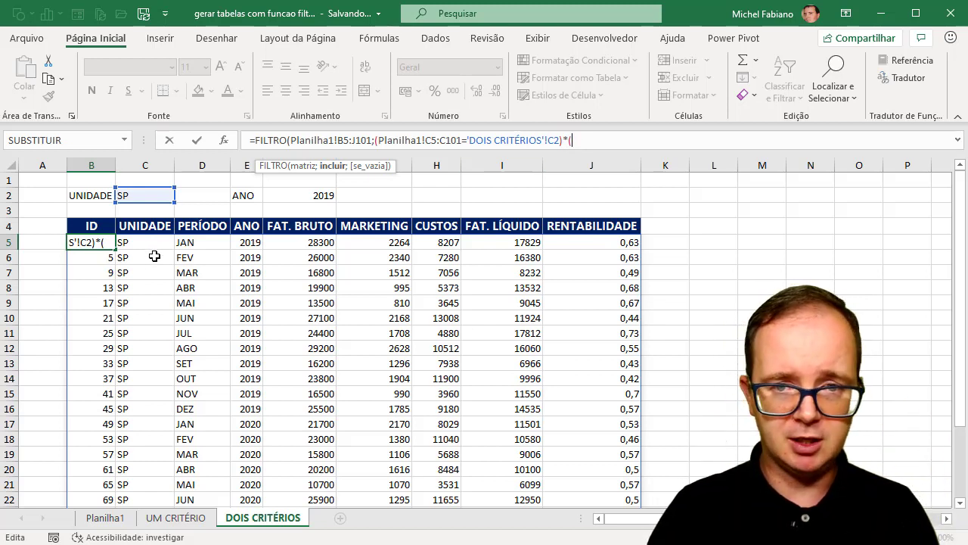
Extend the B5 FILTRO formula so the Planilha1 ANO column must equal F2, then commit it.
{"action": "left_click", "coordinate": [106, 517]}
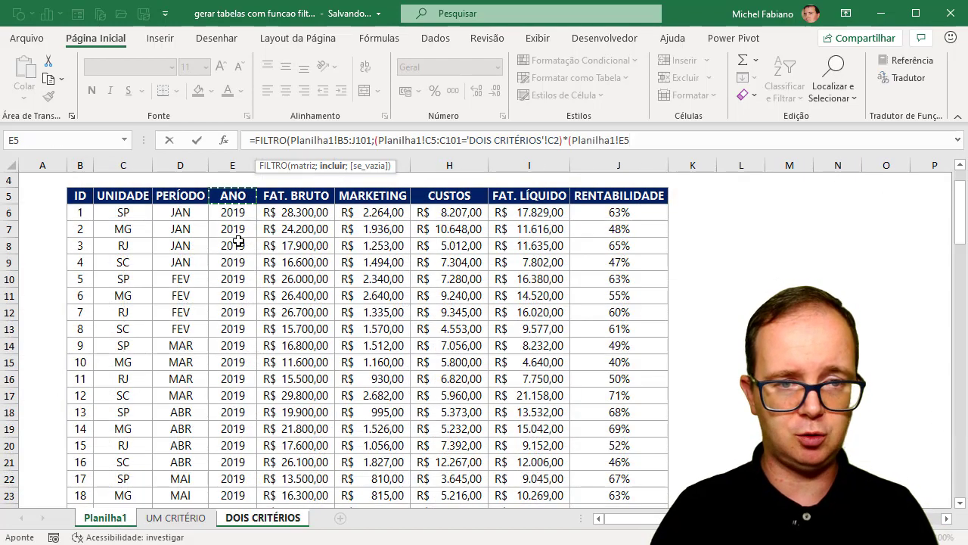
{"action": "left_click_drag", "start_coordinate": [238, 241], "coordinate": [236, 501]}
{"action": "left_click_drag", "start_coordinate": [232, 493], "coordinate": [236, 414]}
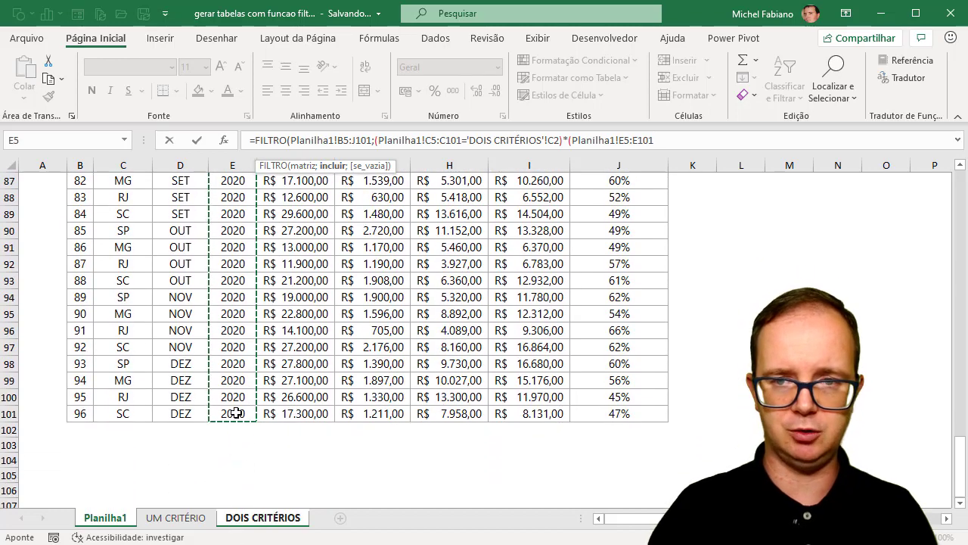
{"action": "type", "text": "="}
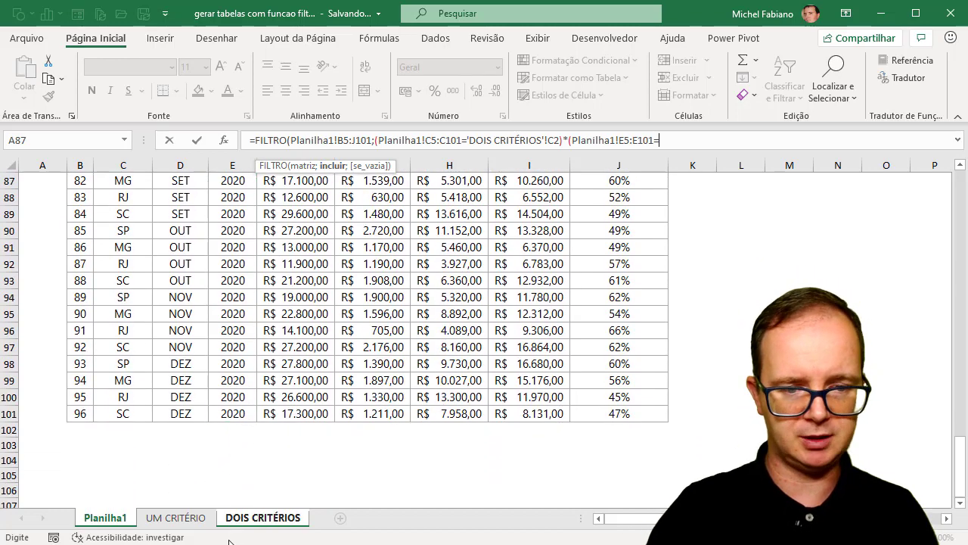
{"action": "left_click", "coordinate": [266, 517]}
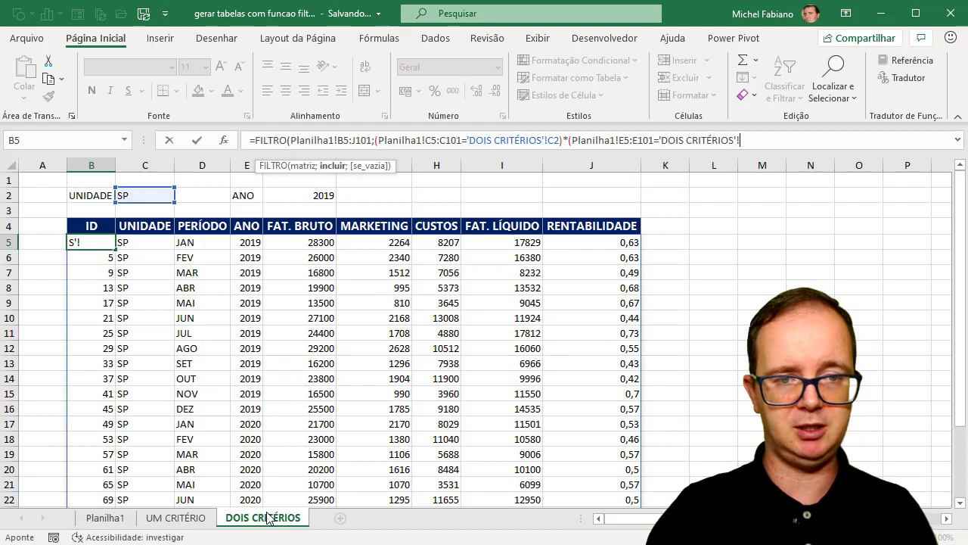
{"action": "left_click", "coordinate": [320, 192]}
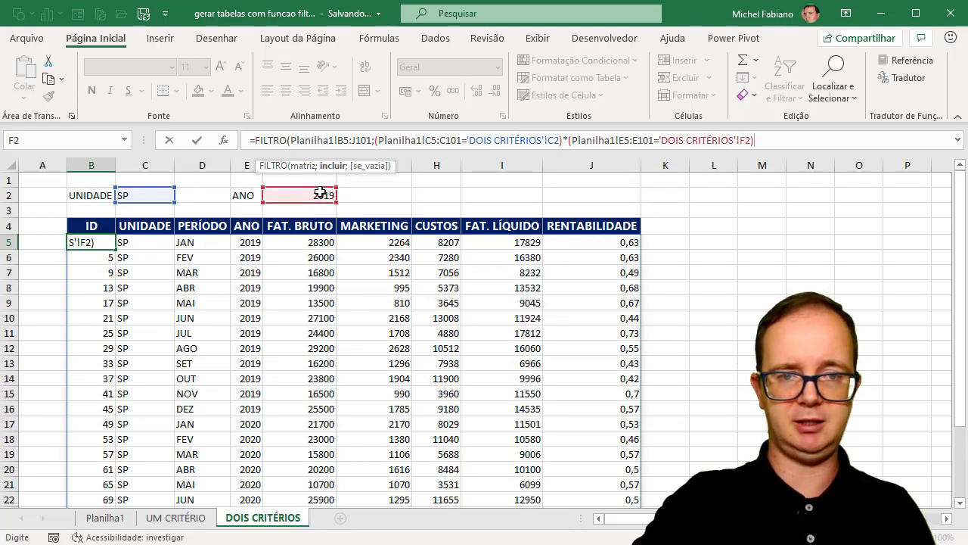
{"action": "type", "text": ")"}
{"action": "key", "text": "Return"}
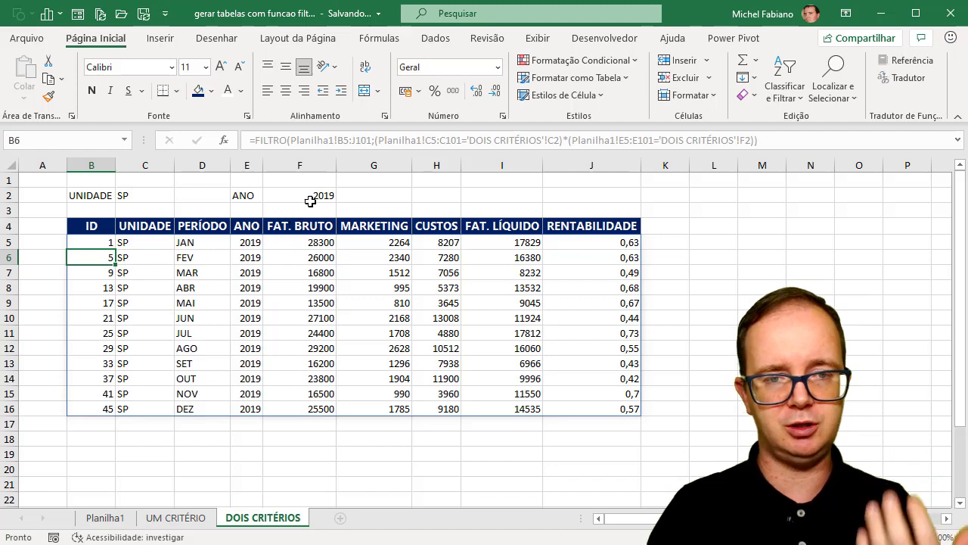
Change the criteria to year 2020 in F2 and unit MG in C2, then select B5.
{"action": "left_click", "coordinate": [316, 196]}
{"action": "type", "text": "2020"}
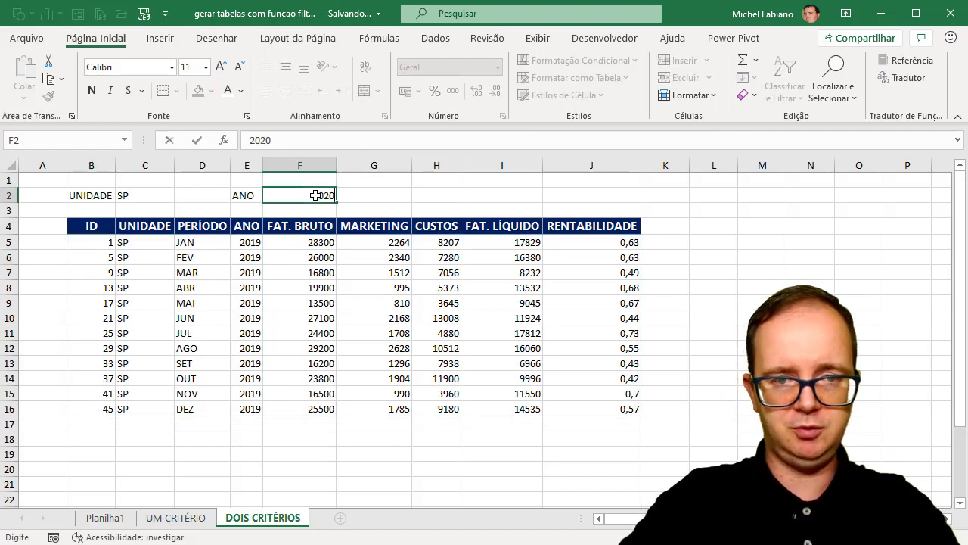
{"action": "key", "text": "Return"}
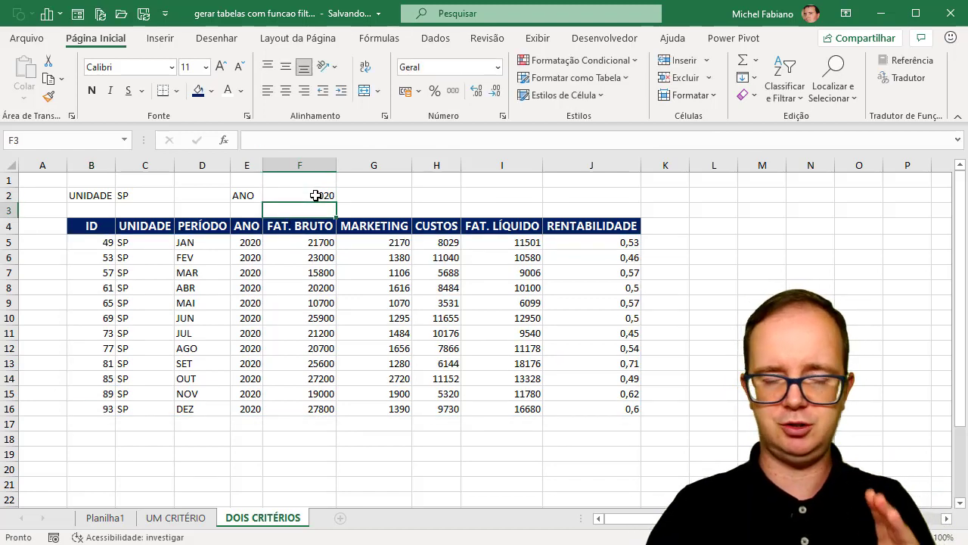
{"action": "left_click", "coordinate": [150, 194]}
{"action": "type", "text": "MG"}
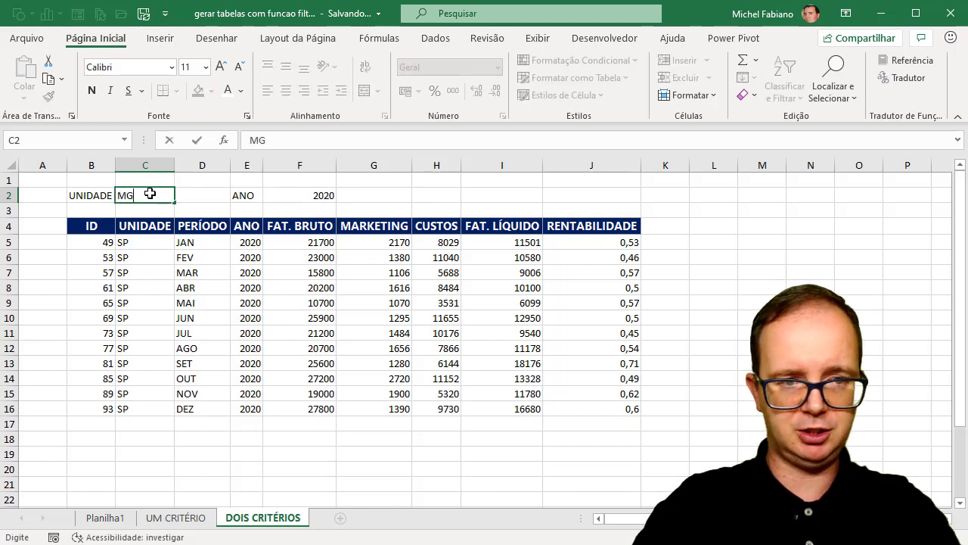
{"action": "key", "text": "Return"}
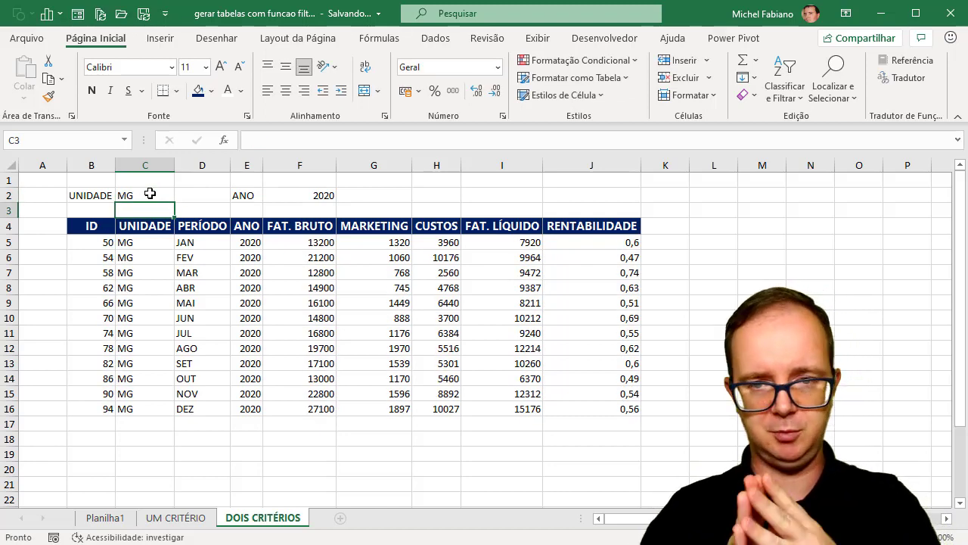
{"action": "left_click", "coordinate": [299, 193]}
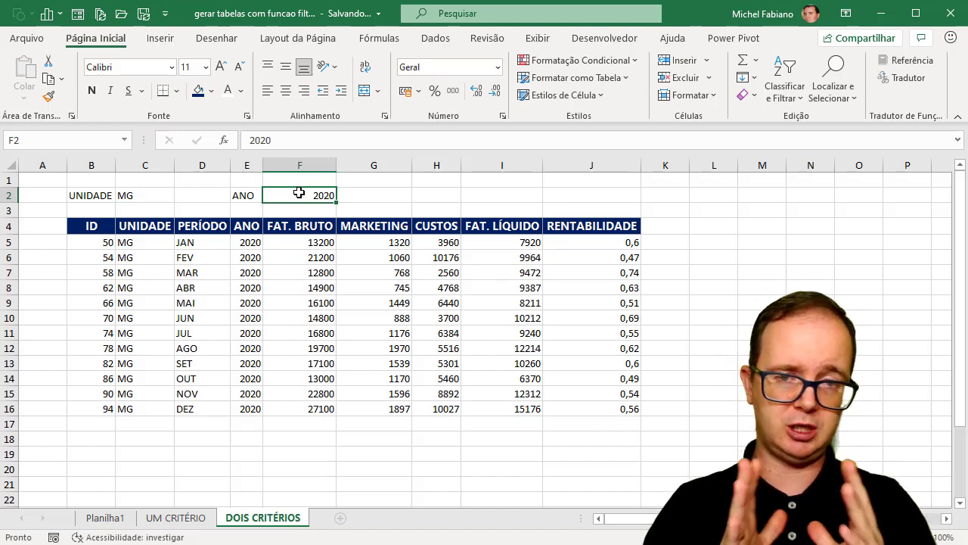
{"action": "left_click", "coordinate": [105, 239]}
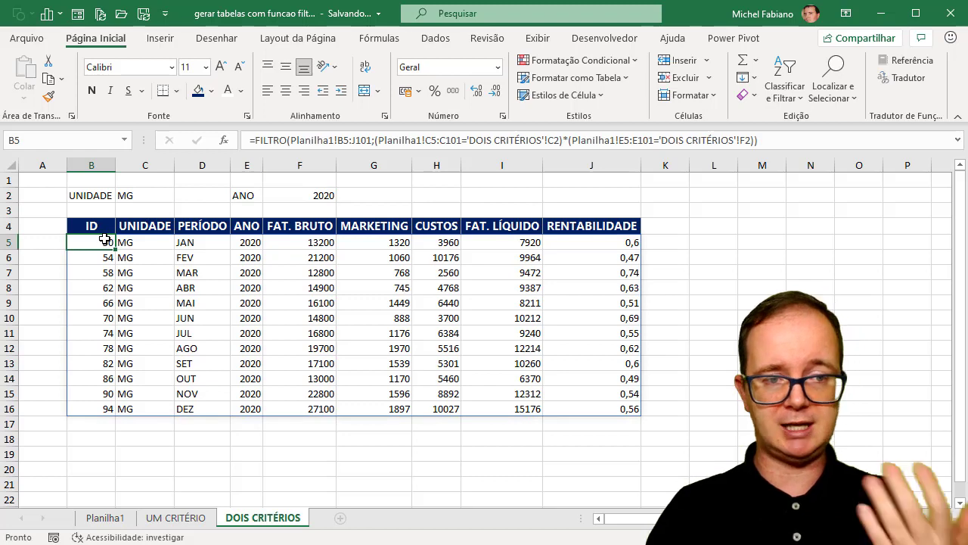
Start Avaliar Fórmula on B5 and evaluate the UNIDADE comparison into true/false values.
{"action": "left_click", "coordinate": [393, 39]}
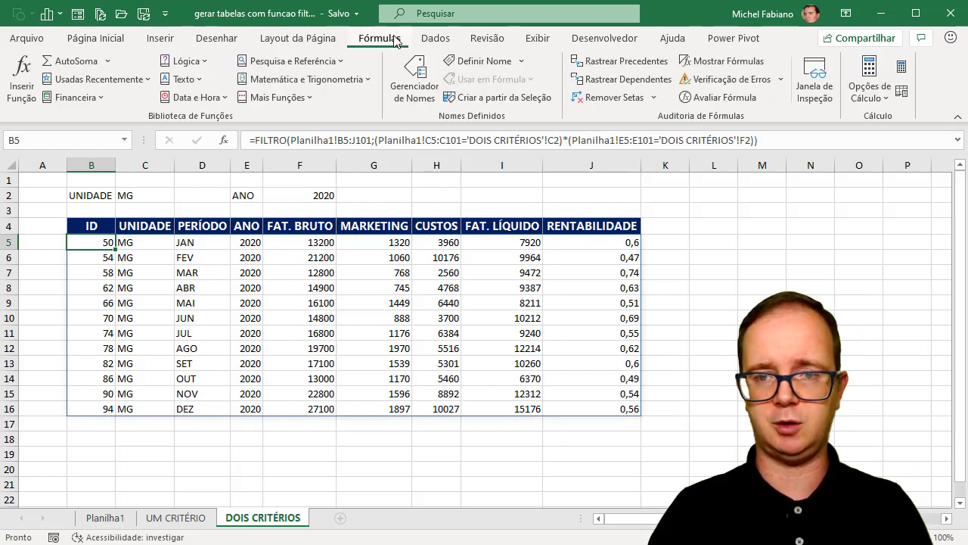
{"action": "left_click", "coordinate": [730, 98]}
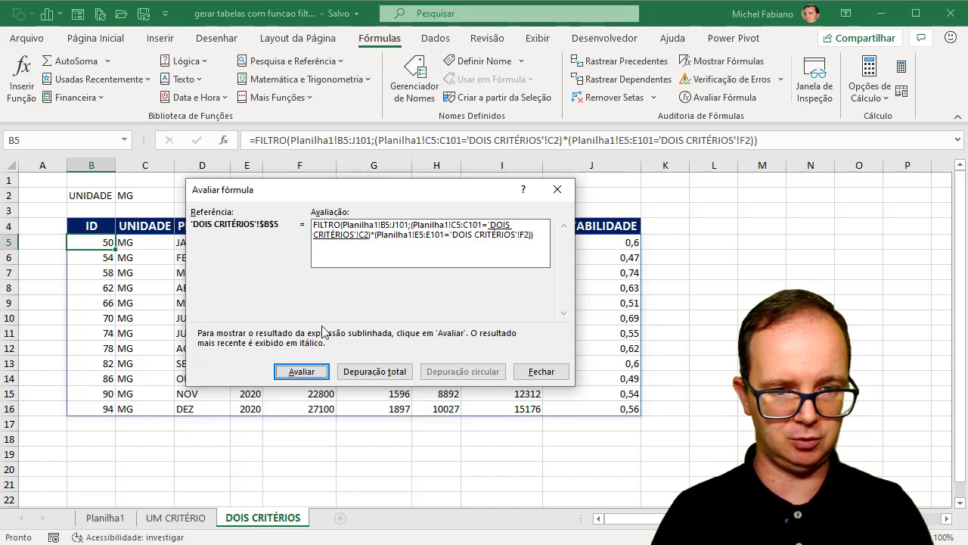
{"action": "left_click", "coordinate": [292, 373]}
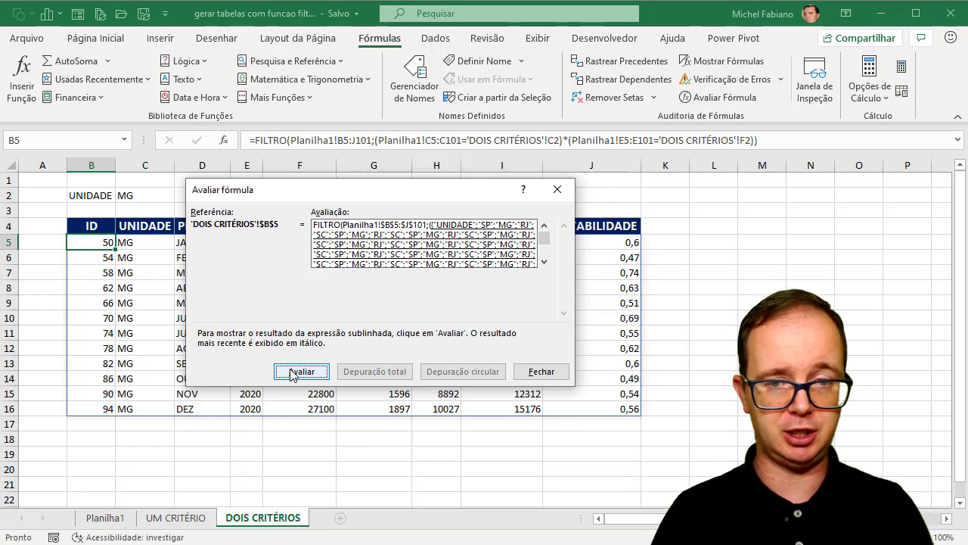
{"action": "left_click", "coordinate": [293, 372]}
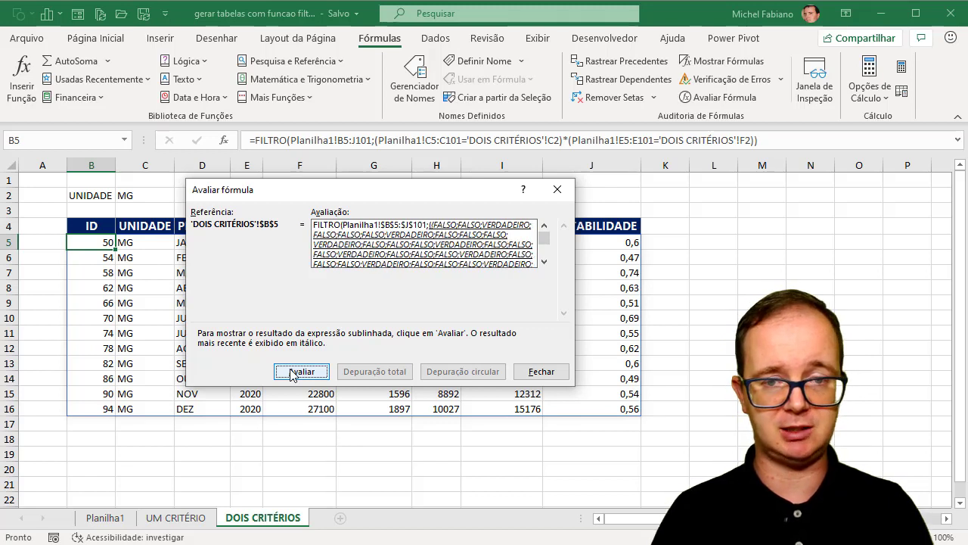
{"action": "left_click", "coordinate": [543, 261]}
{"action": "left_click", "coordinate": [543, 262]}
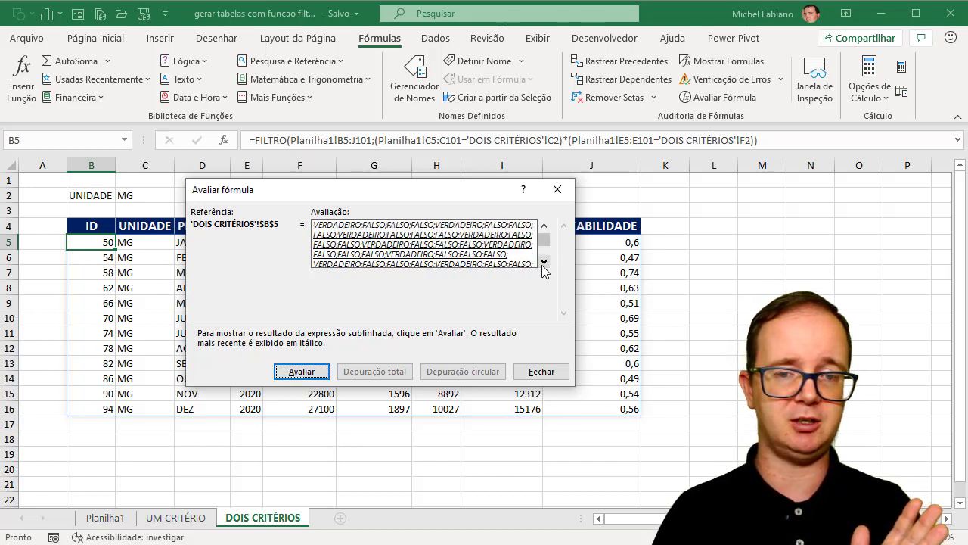
{"action": "left_click", "coordinate": [543, 262]}
{"action": "left_click", "coordinate": [543, 262]}
{"action": "left_click", "coordinate": [543, 262]}
{"action": "left_click", "coordinate": [543, 261]}
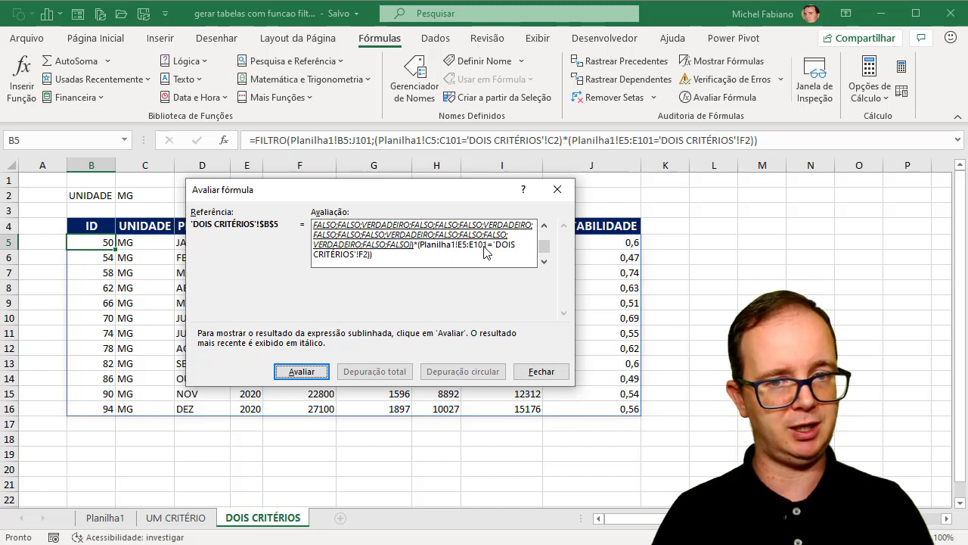
Continue the evaluation through the next part and the ANO range reference.
{"action": "left_click", "coordinate": [314, 369]}
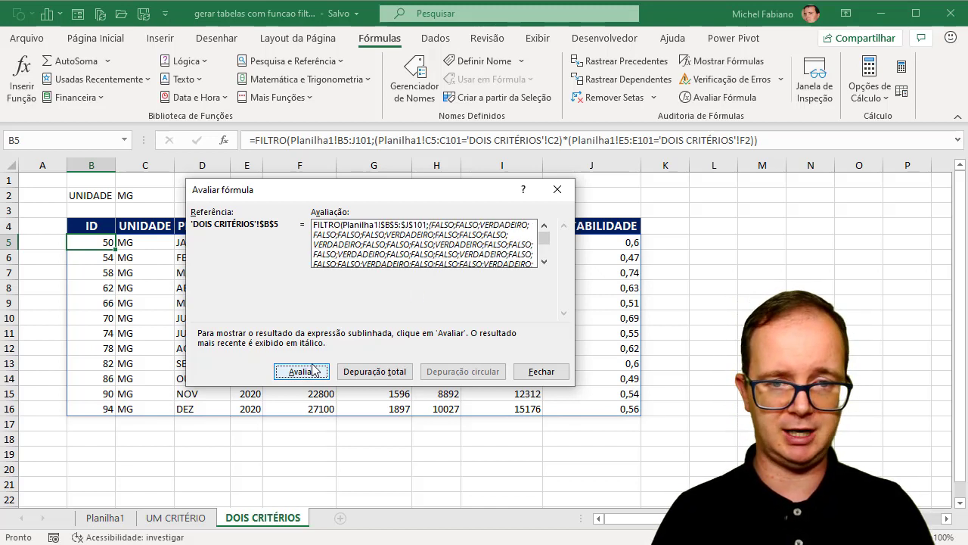
{"action": "left_click", "coordinate": [544, 263]}
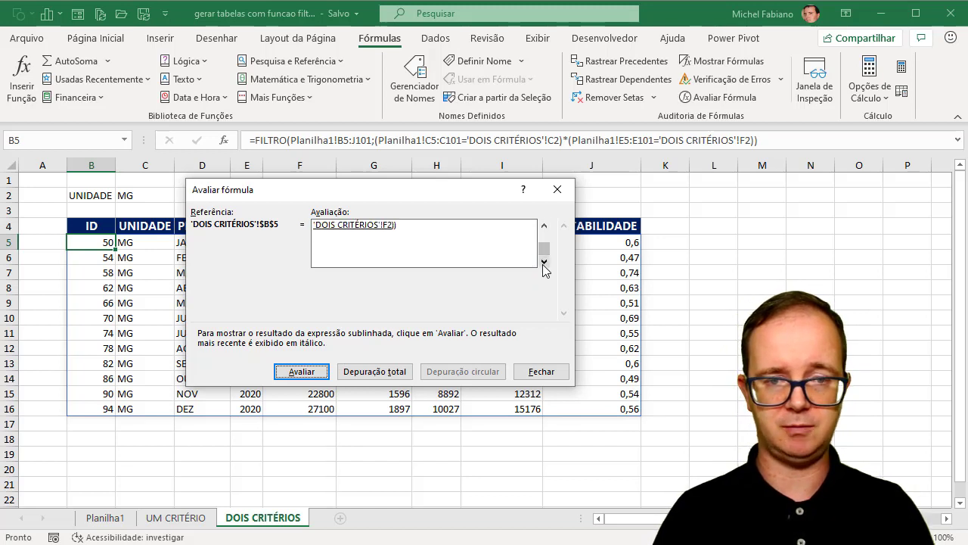
{"action": "left_click", "coordinate": [545, 225]}
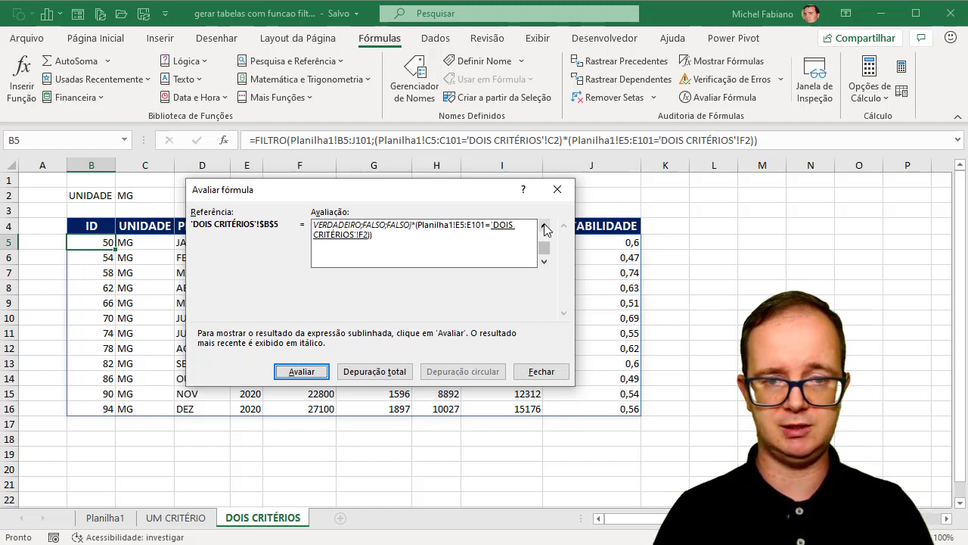
{"action": "left_click", "coordinate": [325, 369]}
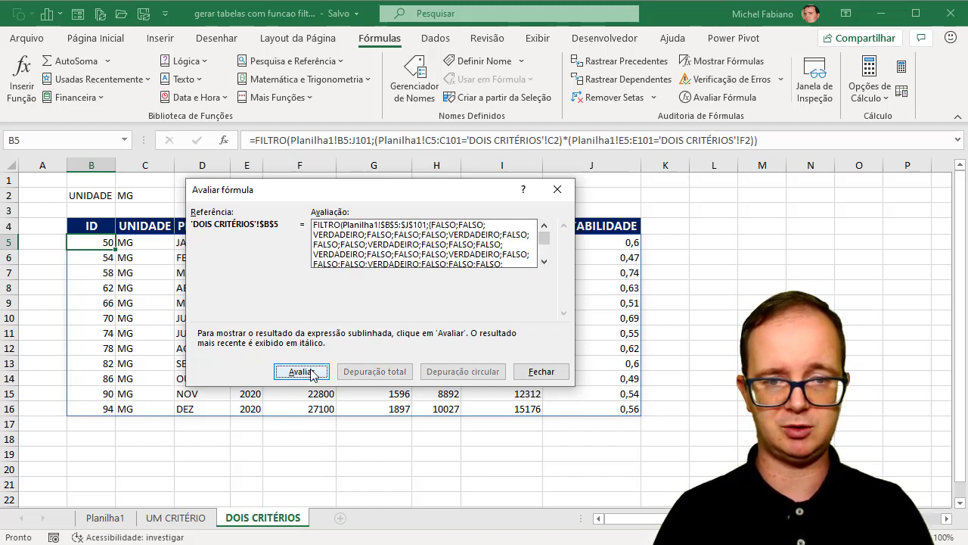
{"action": "left_click", "coordinate": [544, 262]}
{"action": "left_click", "coordinate": [544, 263]}
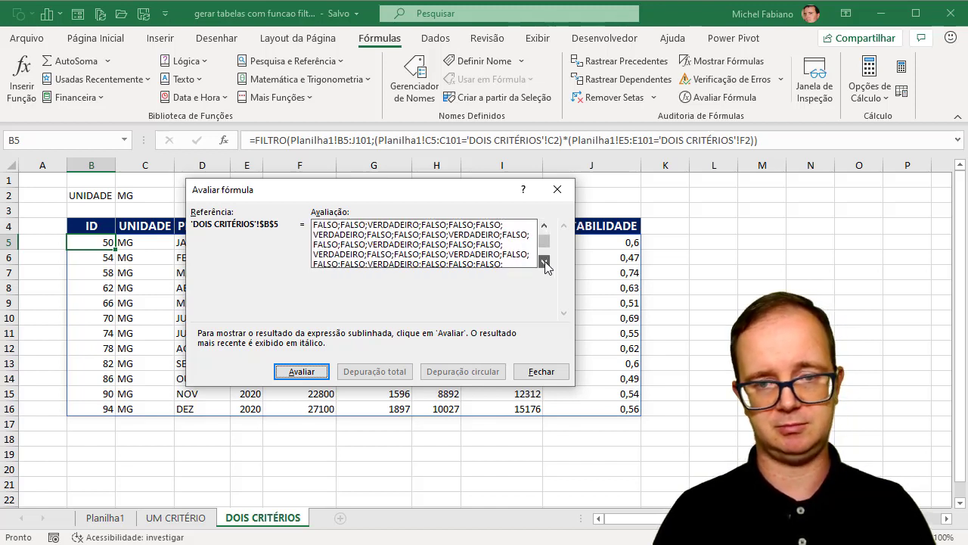
{"action": "left_click", "coordinate": [545, 263]}
{"action": "left_click", "coordinate": [545, 262]}
{"action": "left_click", "coordinate": [545, 262]}
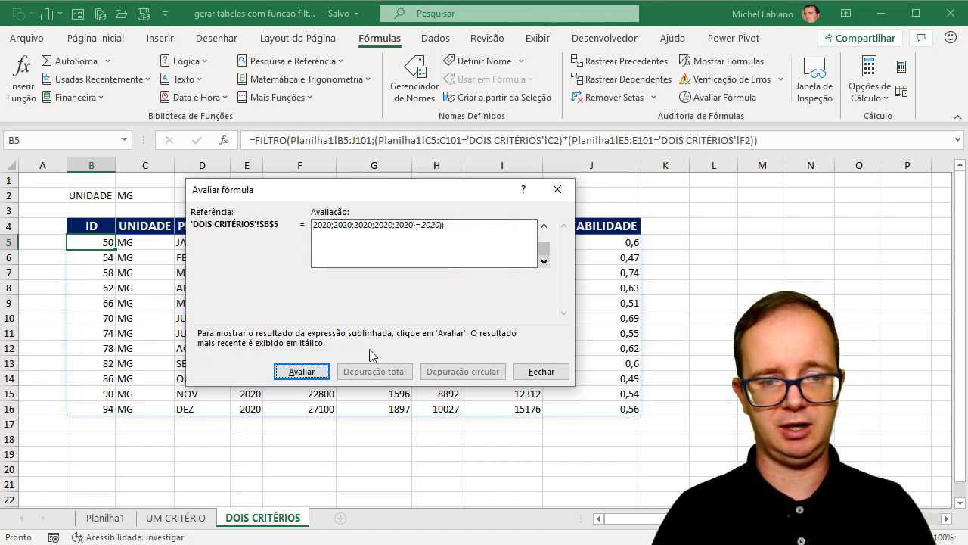
Evaluate the ANO comparison and combined criteria until FILTRO reaches its final result, 50.
{"action": "left_click", "coordinate": [299, 372]}
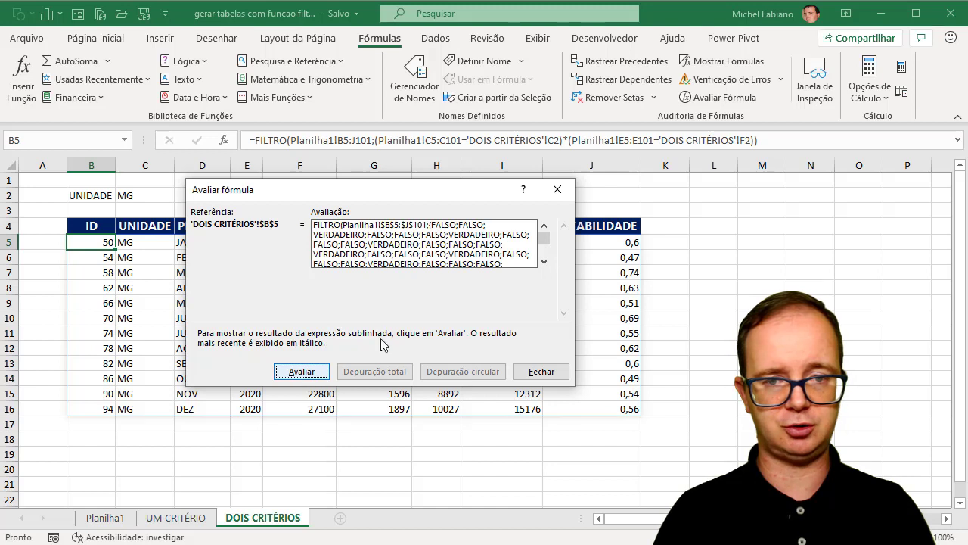
{"action": "left_click_drag", "start_coordinate": [543, 236], "coordinate": [543, 249]}
{"action": "left_click", "coordinate": [545, 226]}
{"action": "left_click", "coordinate": [545, 226]}
{"action": "left_click", "coordinate": [545, 226]}
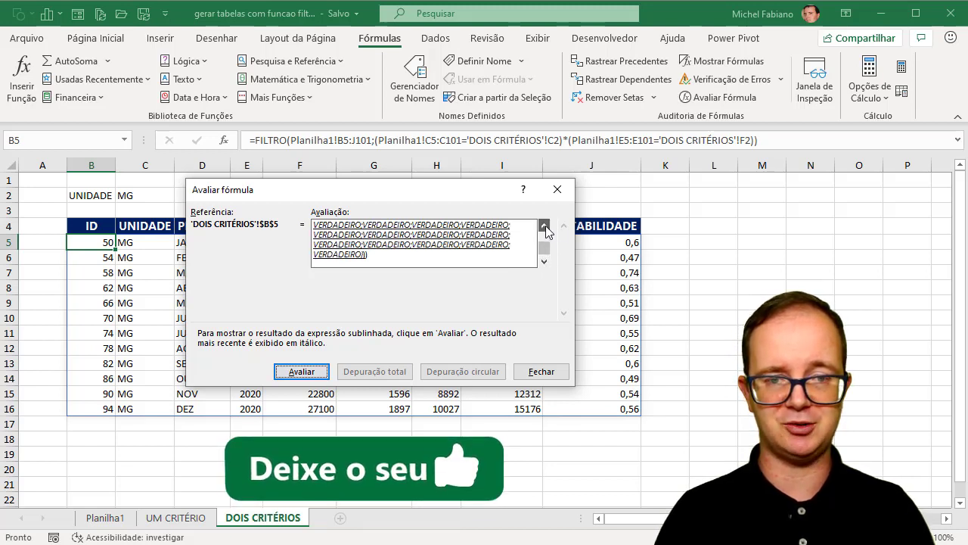
{"action": "left_click", "coordinate": [544, 226]}
{"action": "left_click", "coordinate": [545, 226]}
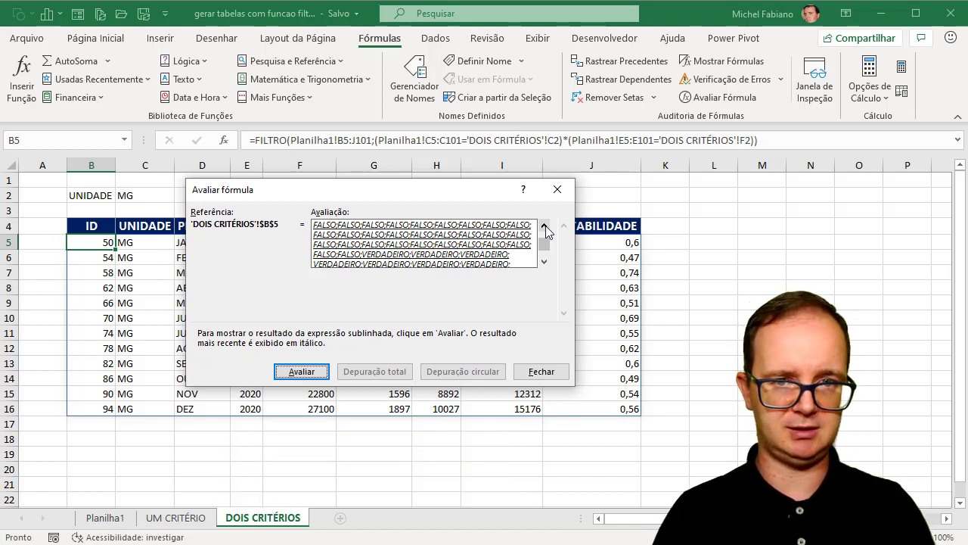
{"action": "key", "text": "Return"}
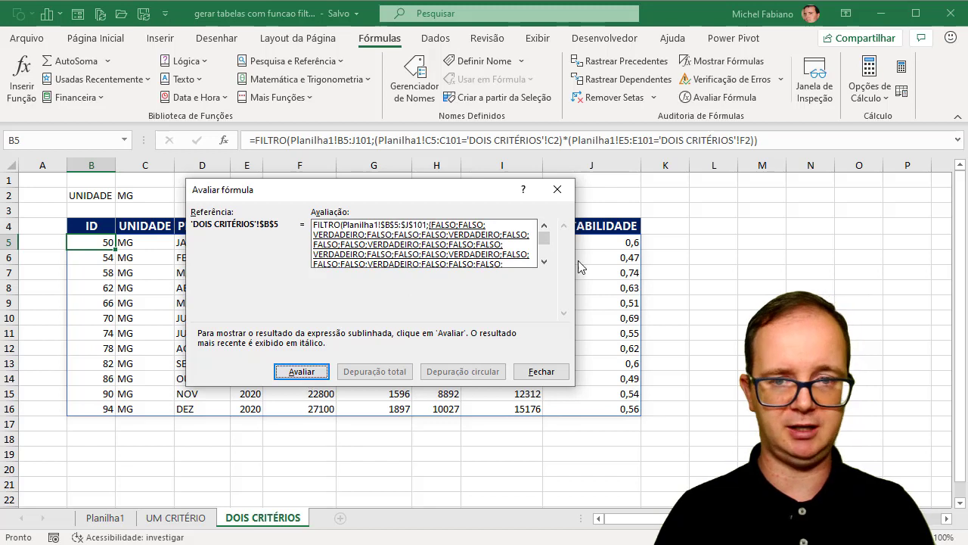
{"action": "scroll", "coordinate": [543, 274], "scroll_direction": "down", "scroll_amount": 3}
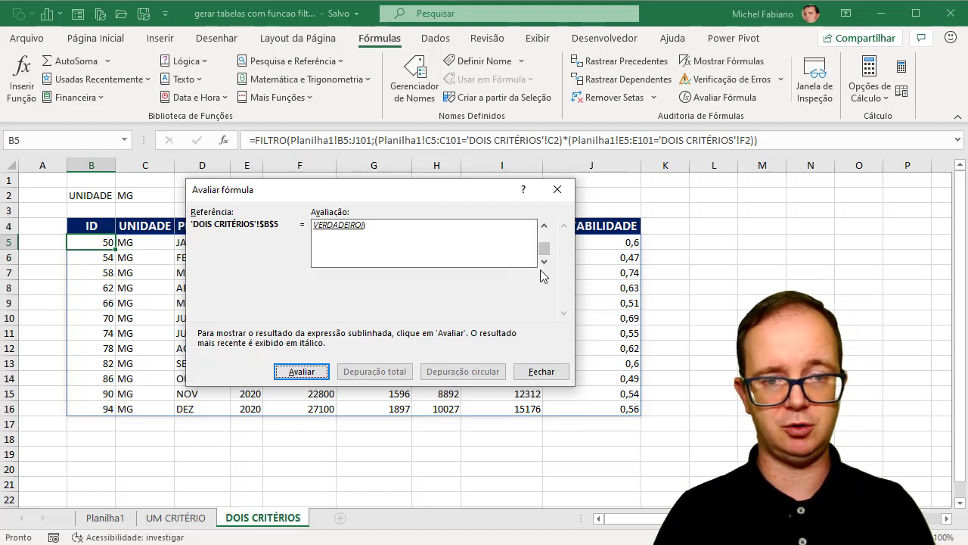
{"action": "left_click", "coordinate": [303, 371]}
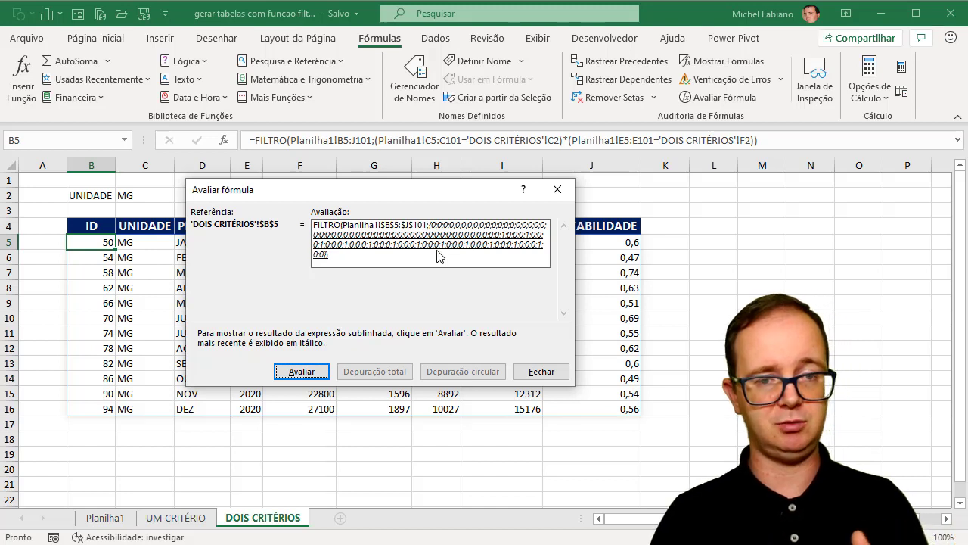
{"action": "left_click", "coordinate": [304, 372]}
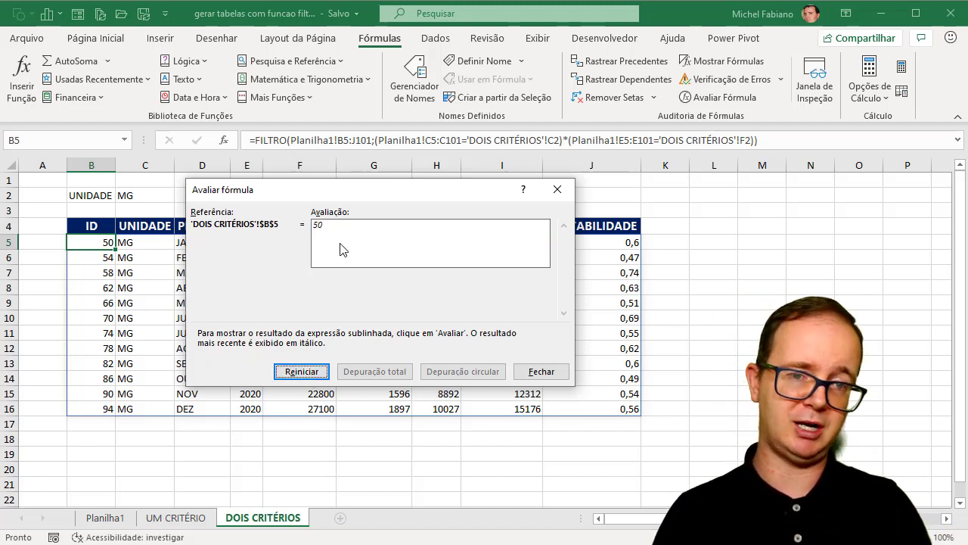
Close the Avaliar fórmula dialog and select the ANO cell F2.
{"action": "left_click", "coordinate": [532, 372]}
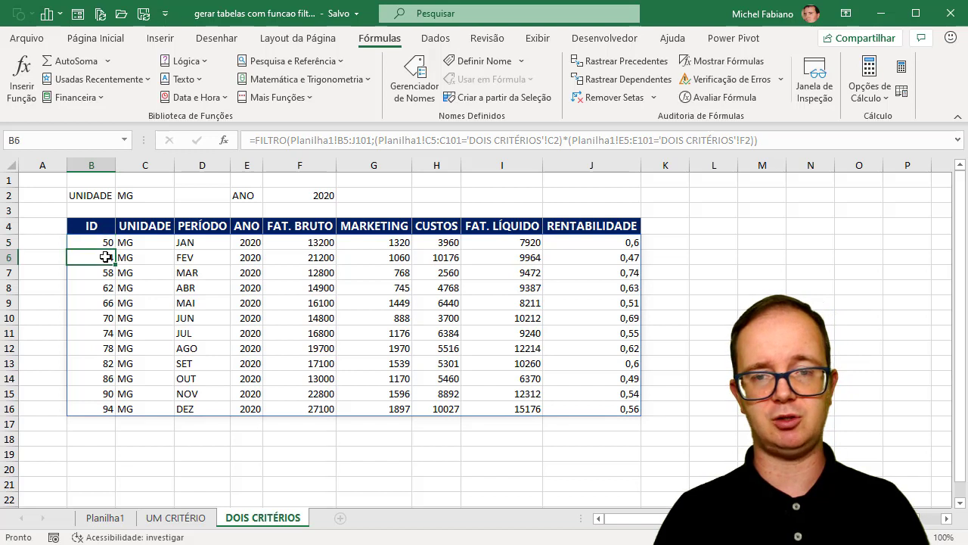
{"action": "left_click", "coordinate": [253, 286]}
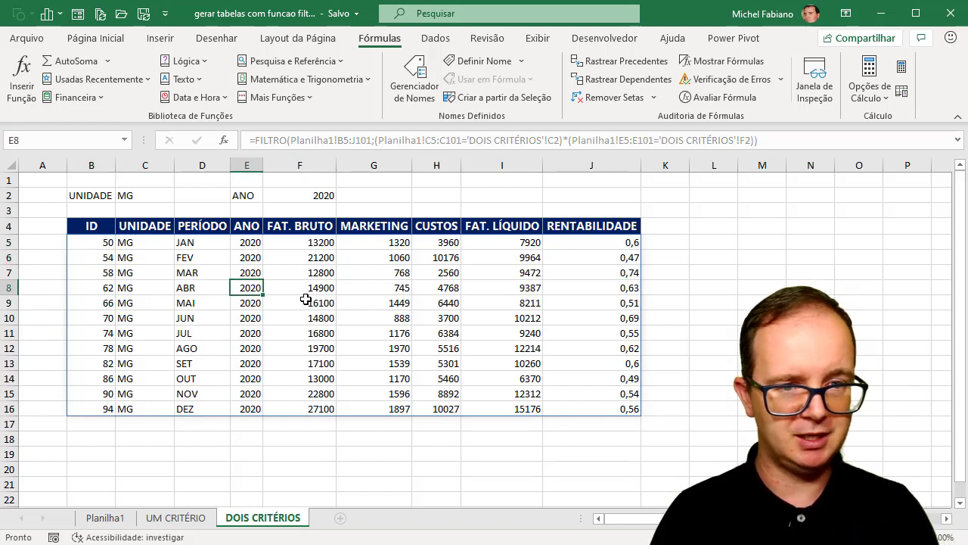
{"action": "left_click", "coordinate": [326, 197]}
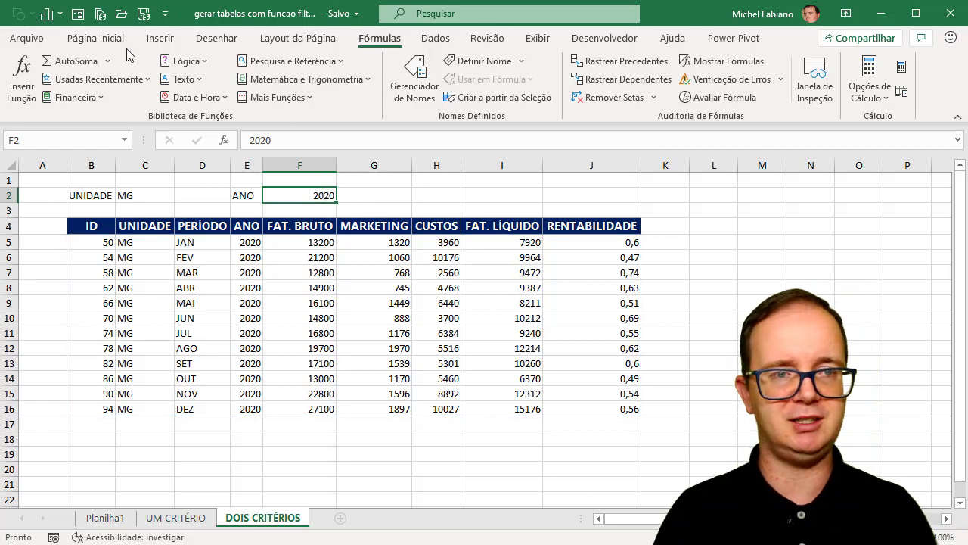
{"action": "left_click", "coordinate": [96, 38]}
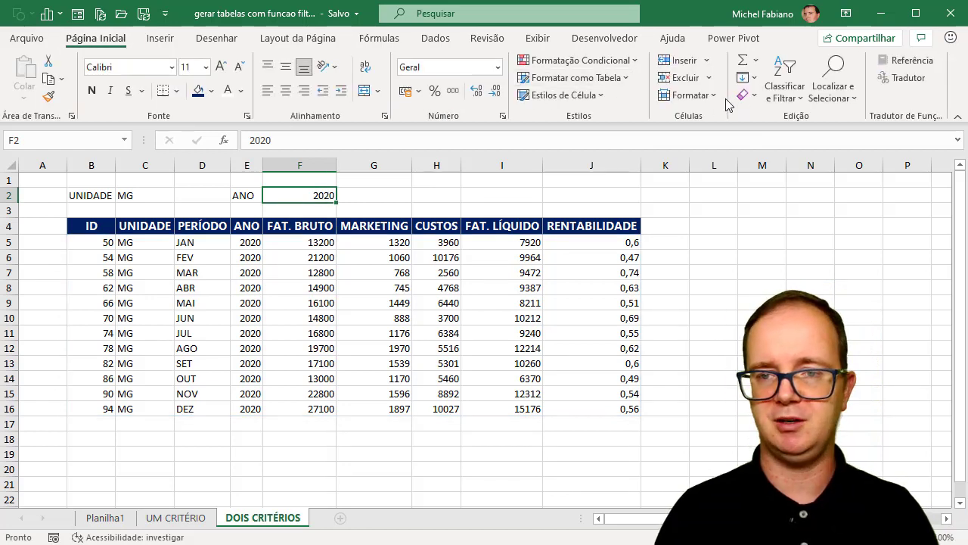
Add a list validation to F2 with source 2019;2020.
{"action": "left_click", "coordinate": [435, 38]}
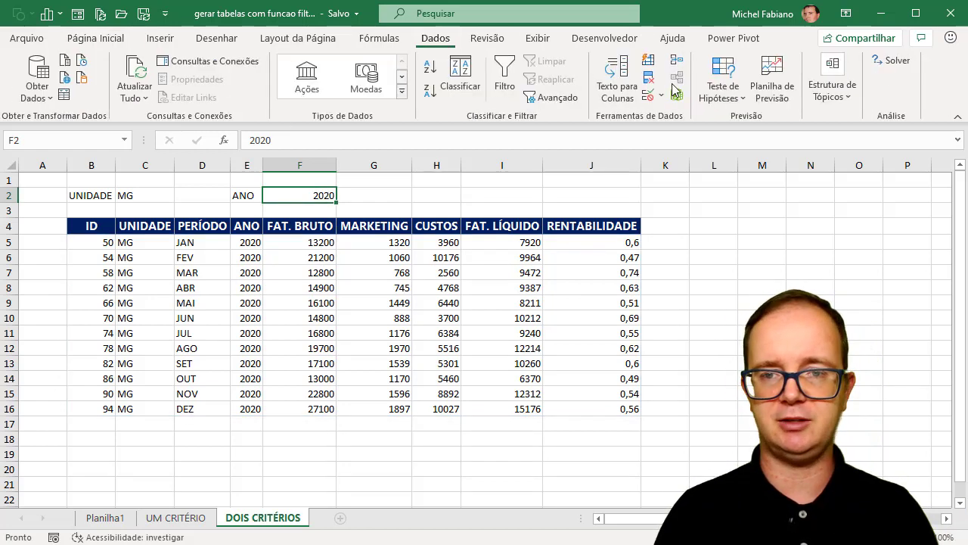
{"action": "left_click", "coordinate": [662, 96]}
{"action": "left_click", "coordinate": [677, 115]}
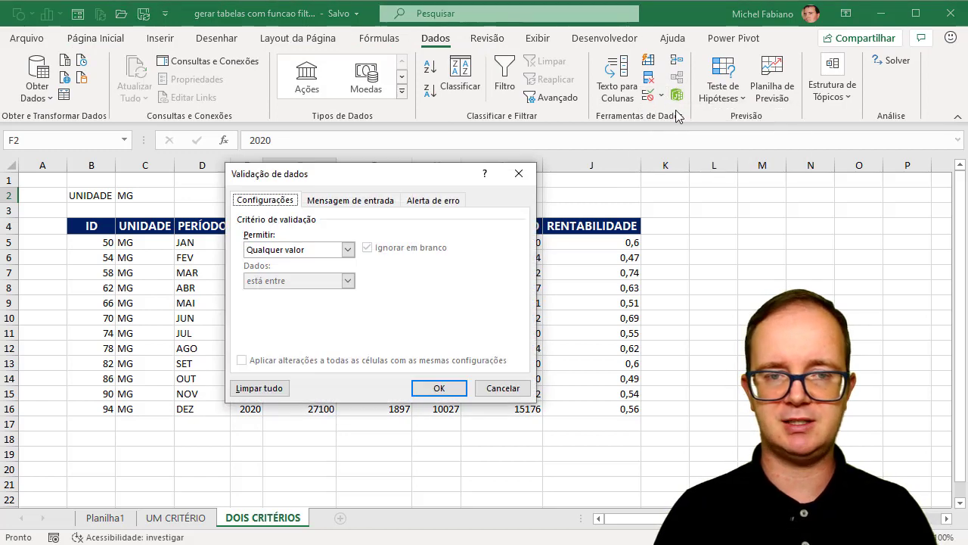
{"action": "left_click", "coordinate": [348, 251]}
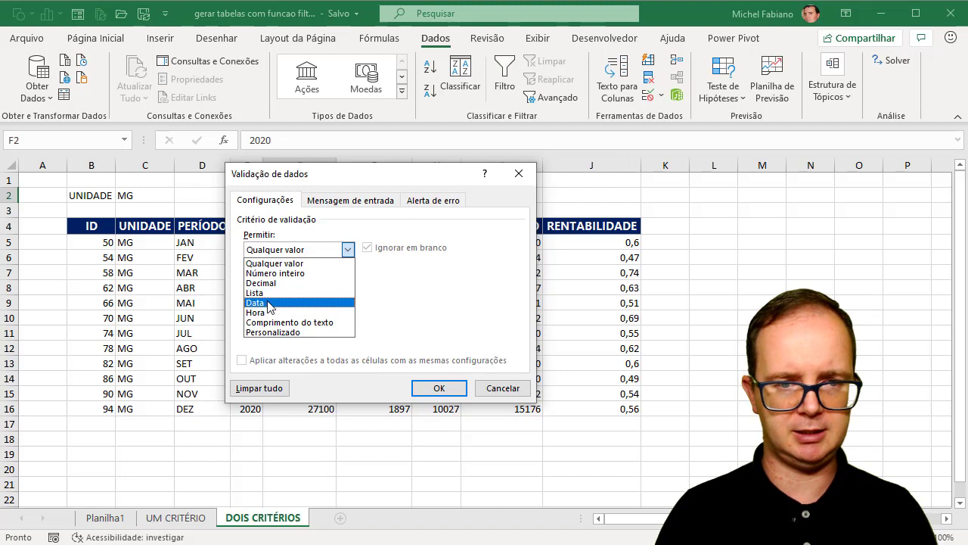
{"action": "left_click", "coordinate": [257, 293]}
{"action": "left_click", "coordinate": [281, 311]}
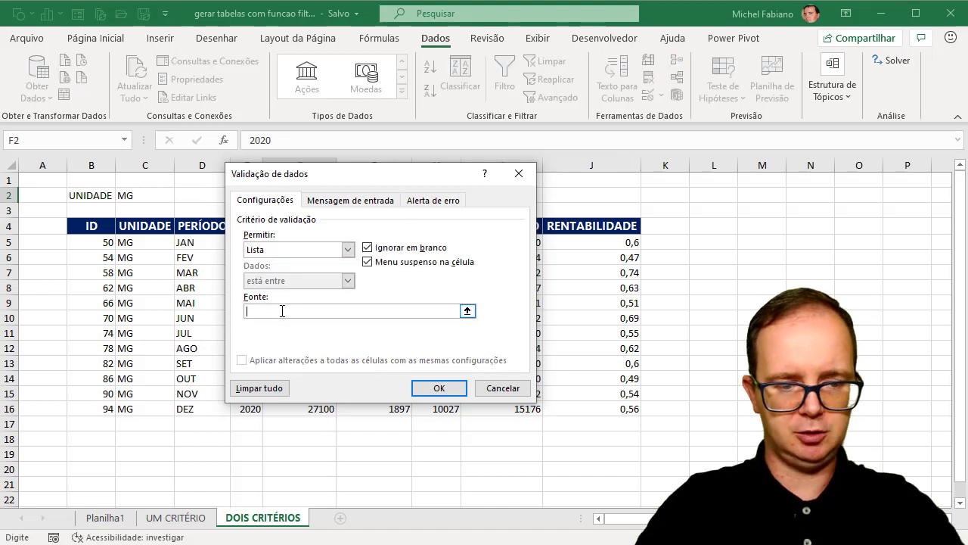
{"action": "type", "text": "2019;2020"}
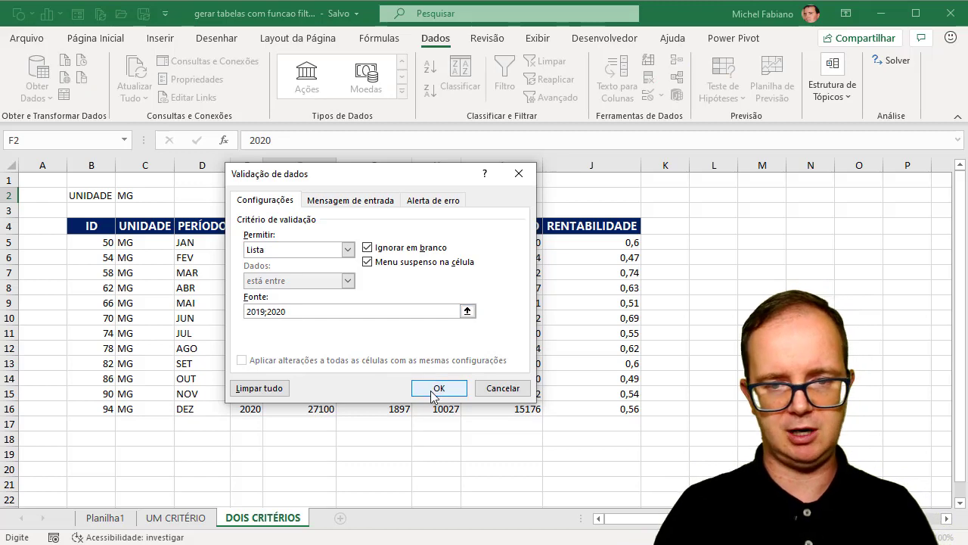
{"action": "left_click", "coordinate": [438, 388]}
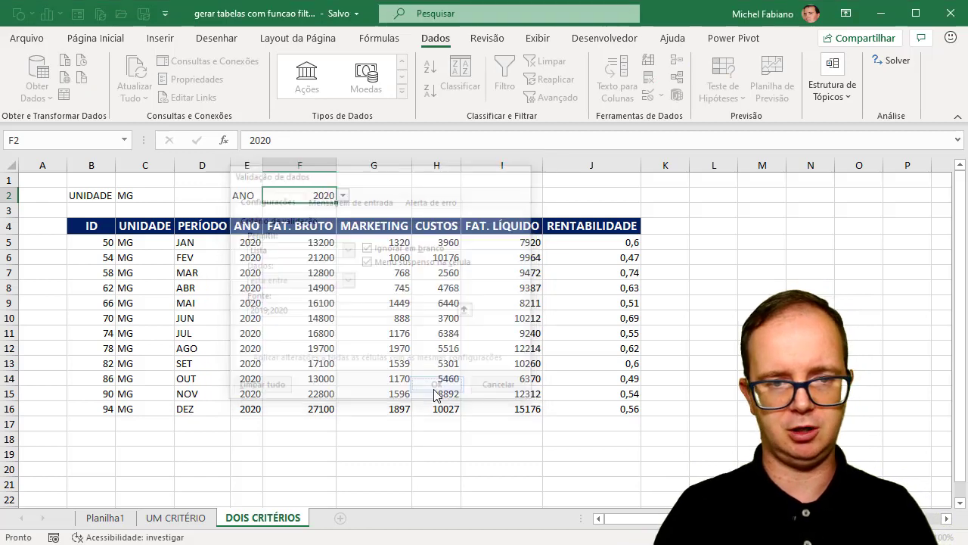
Test the F2 dropdown by choosing 2019, then switching back to 2020.
{"action": "left_click", "coordinate": [344, 196]}
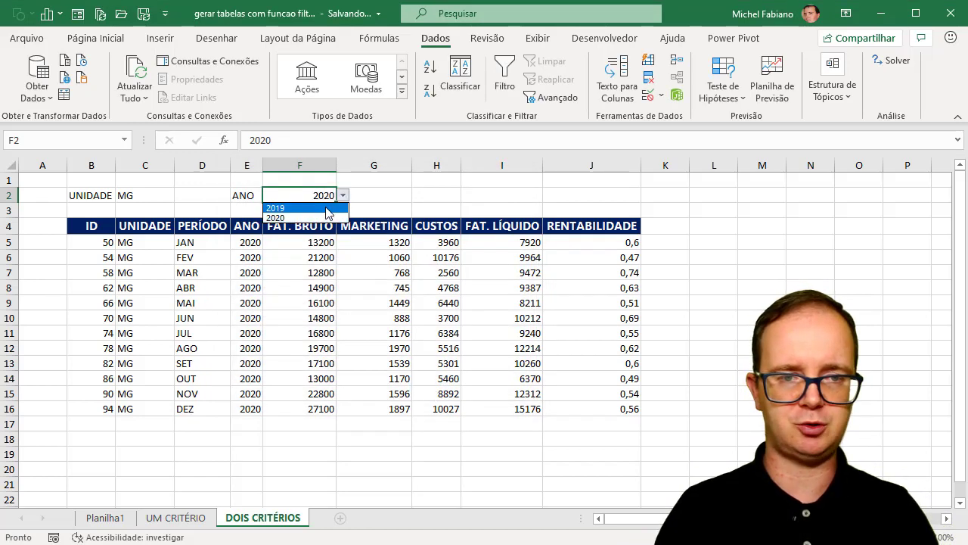
{"action": "left_click", "coordinate": [325, 211]}
{"action": "left_click", "coordinate": [342, 196]}
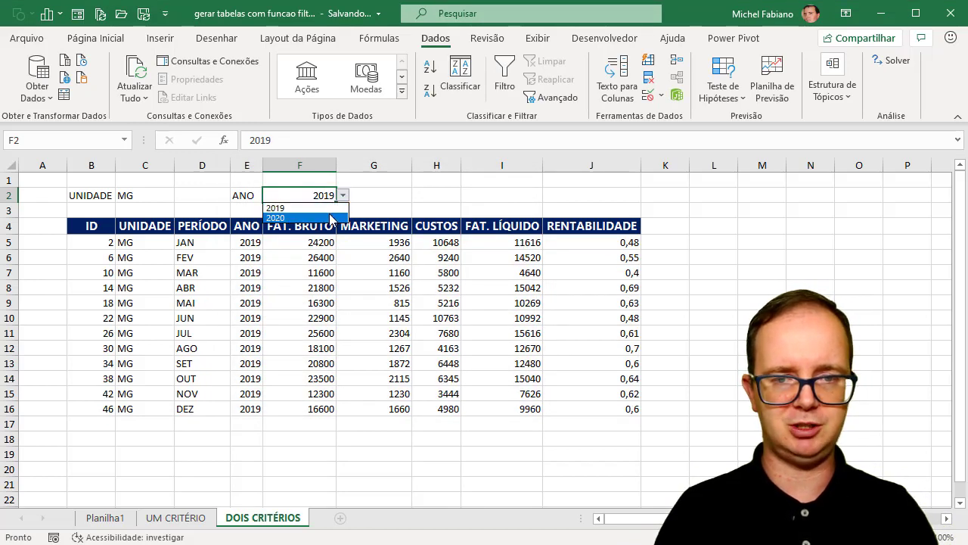
{"action": "left_click", "coordinate": [330, 217]}
{"action": "left_click", "coordinate": [151, 196]}
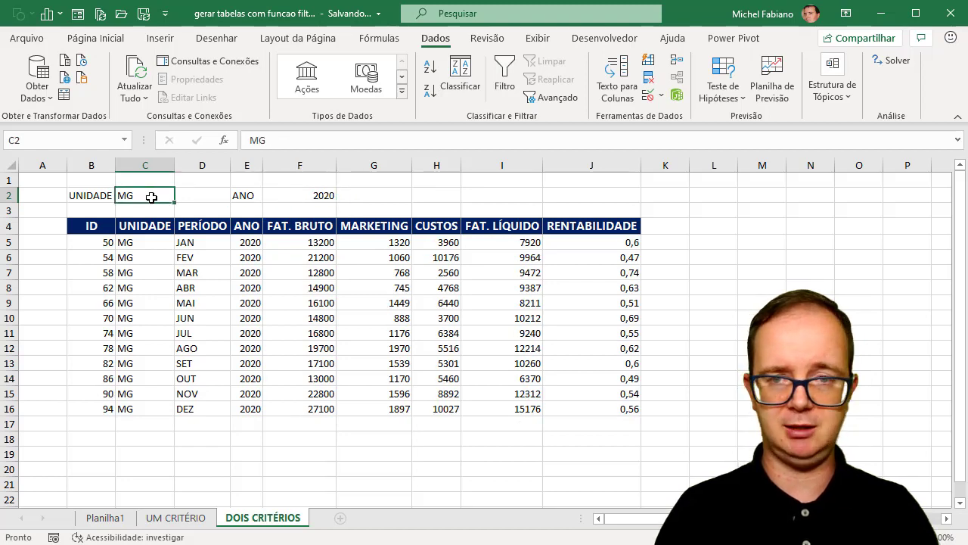
Add a list validation to C2 sourced from Planilha1!$C$6:$C$9 (SP, MG, RJ, SC).
{"action": "left_click", "coordinate": [663, 96]}
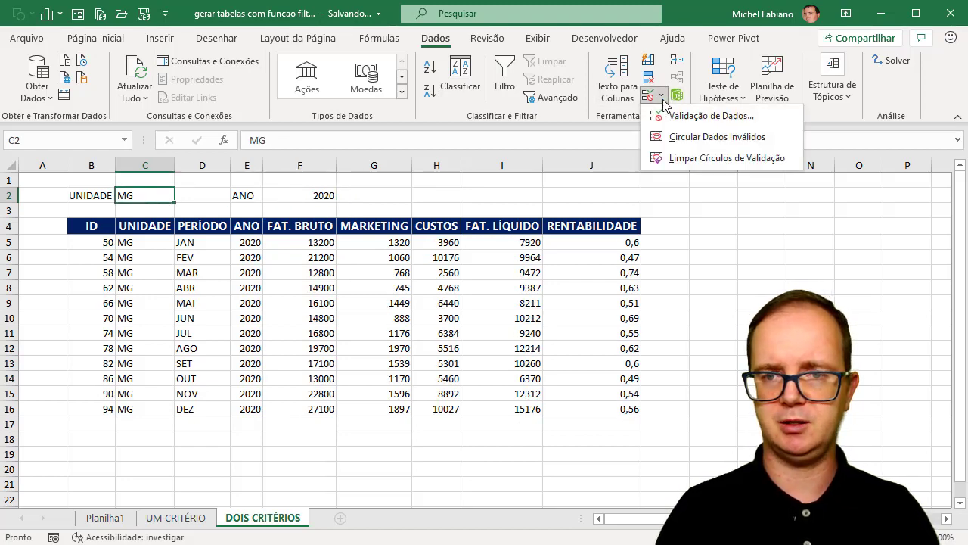
{"action": "left_click", "coordinate": [666, 117]}
{"action": "left_click", "coordinate": [347, 249]}
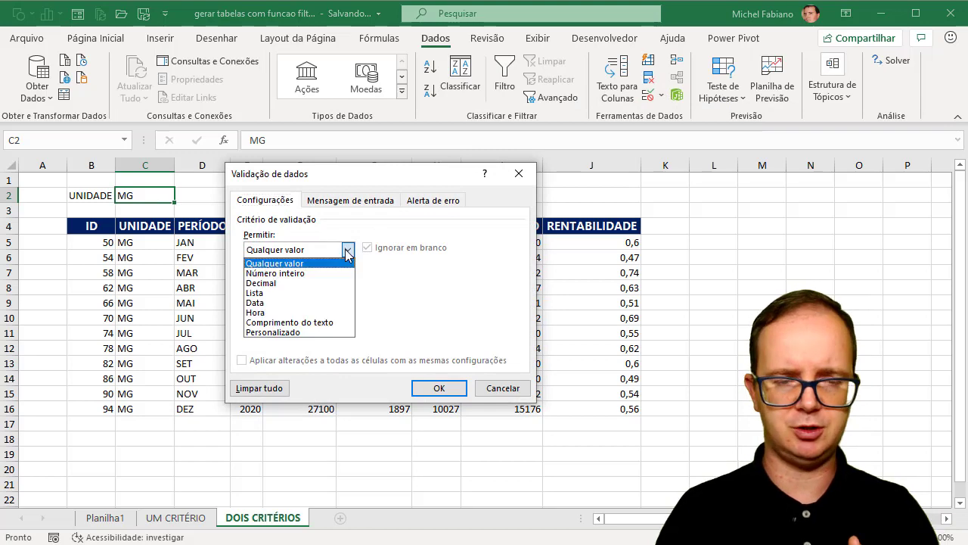
{"action": "left_click", "coordinate": [295, 296]}
{"action": "left_click", "coordinate": [278, 310]}
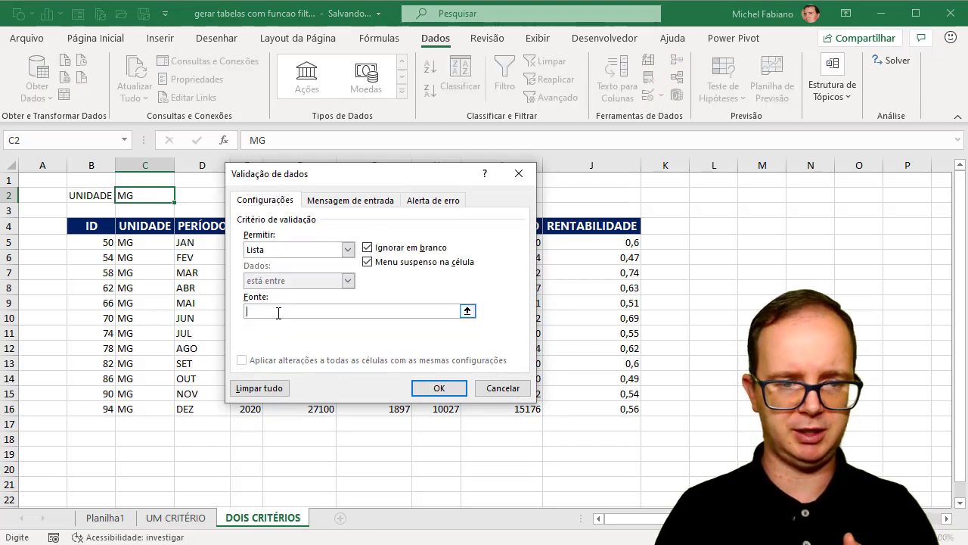
{"action": "left_click", "coordinate": [105, 517]}
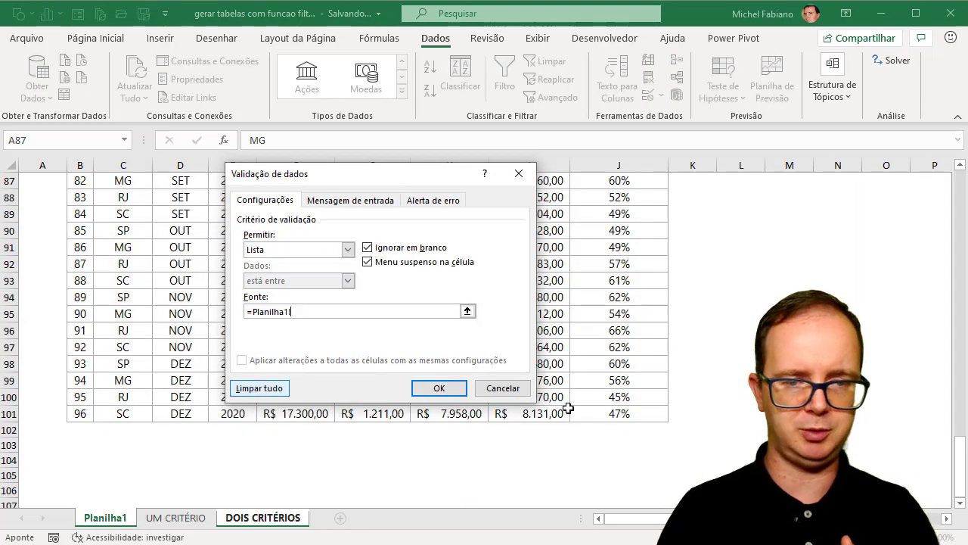
{"action": "left_click_drag", "start_coordinate": [958, 469], "coordinate": [953, 176]}
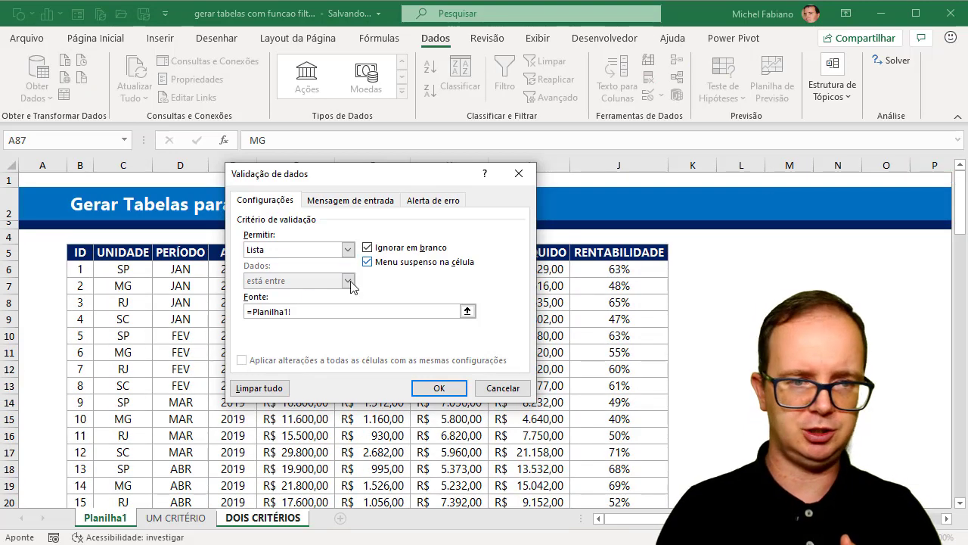
{"action": "left_click_drag", "start_coordinate": [133, 270], "coordinate": [128, 318]}
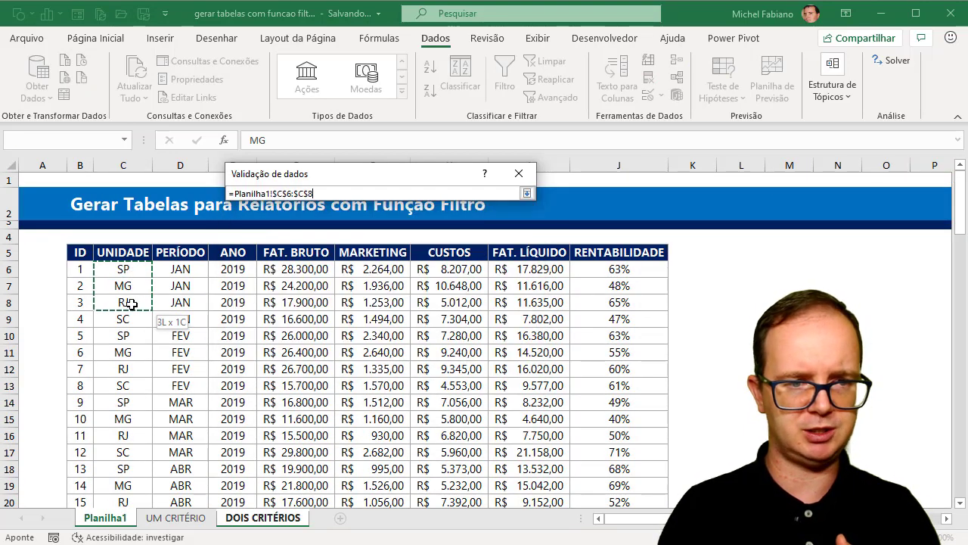
{"action": "left_click", "coordinate": [437, 388]}
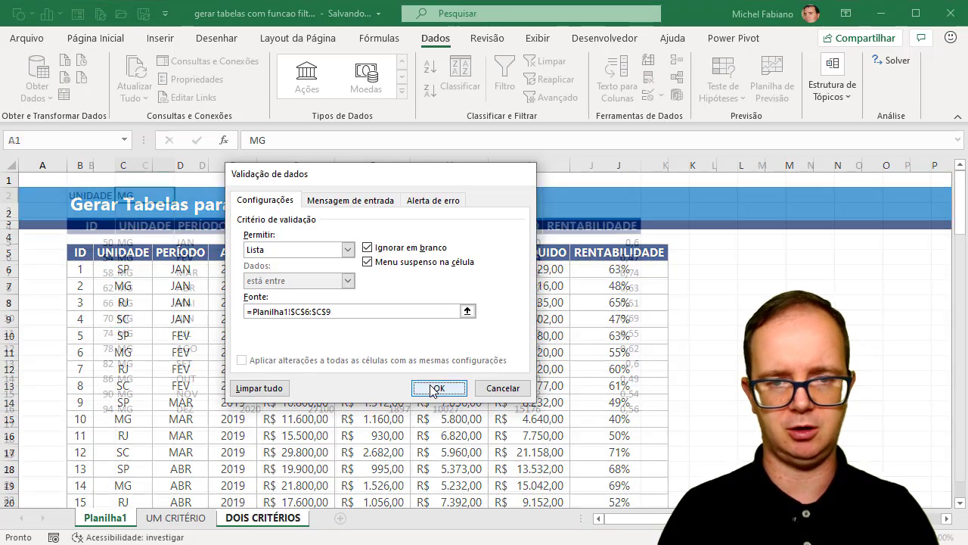
{"action": "left_click", "coordinate": [179, 198]}
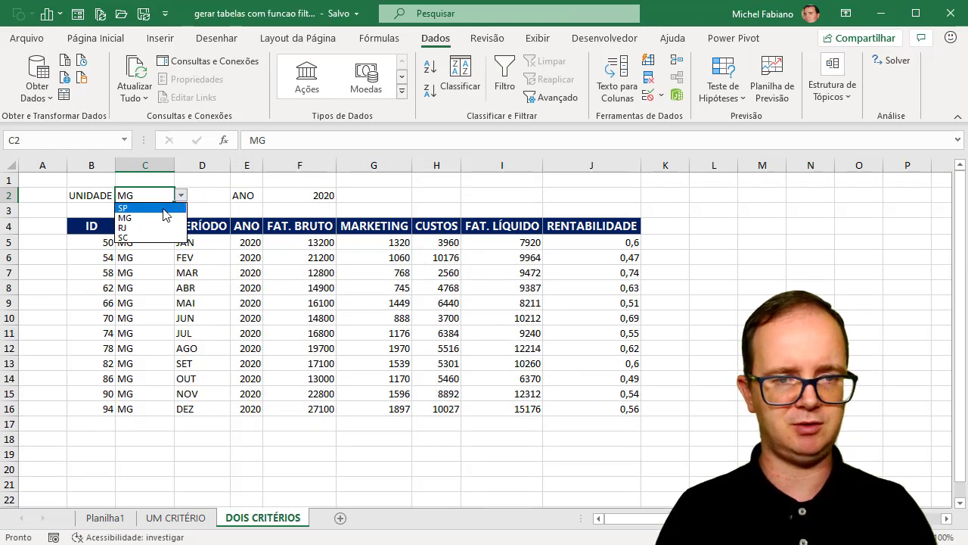
Try SP and RJ from the C2 dropdown, finally settling on SC.
{"action": "left_click", "coordinate": [148, 208]}
{"action": "left_click", "coordinate": [181, 198]}
{"action": "left_click", "coordinate": [150, 228]}
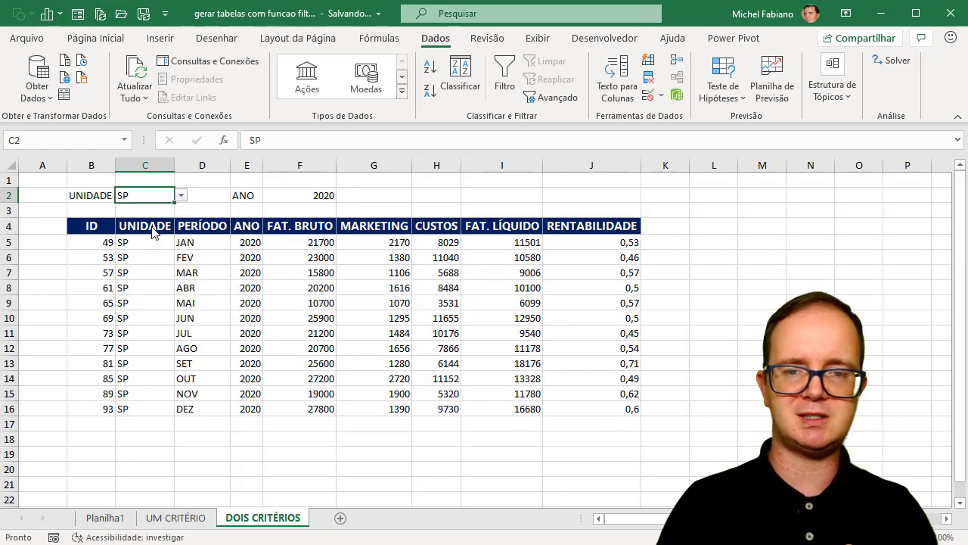
{"action": "left_click", "coordinate": [181, 196]}
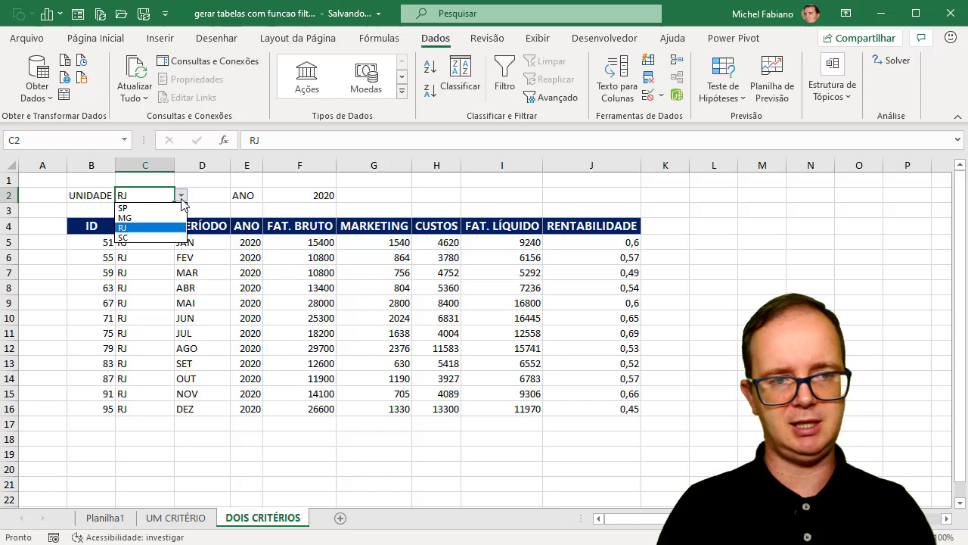
{"action": "left_click", "coordinate": [159, 238]}
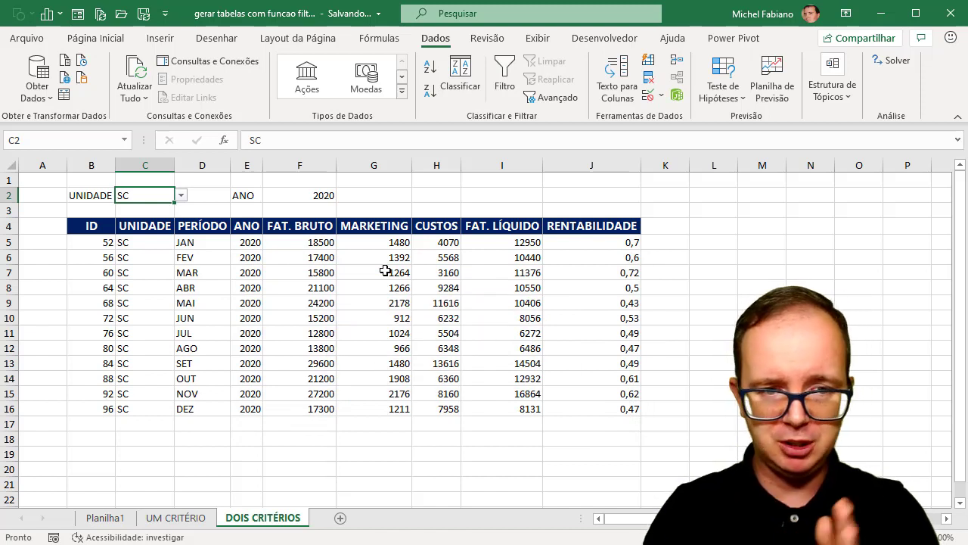
{"action": "left_click_drag", "start_coordinate": [604, 242], "coordinate": [605, 409]}
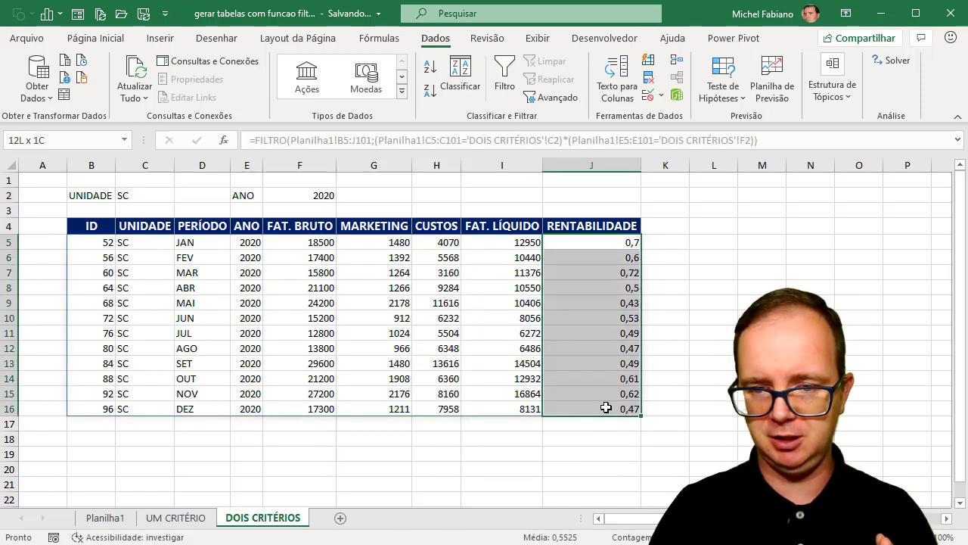
Format the RENTABILIDADE values J5:J16 as percentages.
{"action": "left_click", "coordinate": [94, 38]}
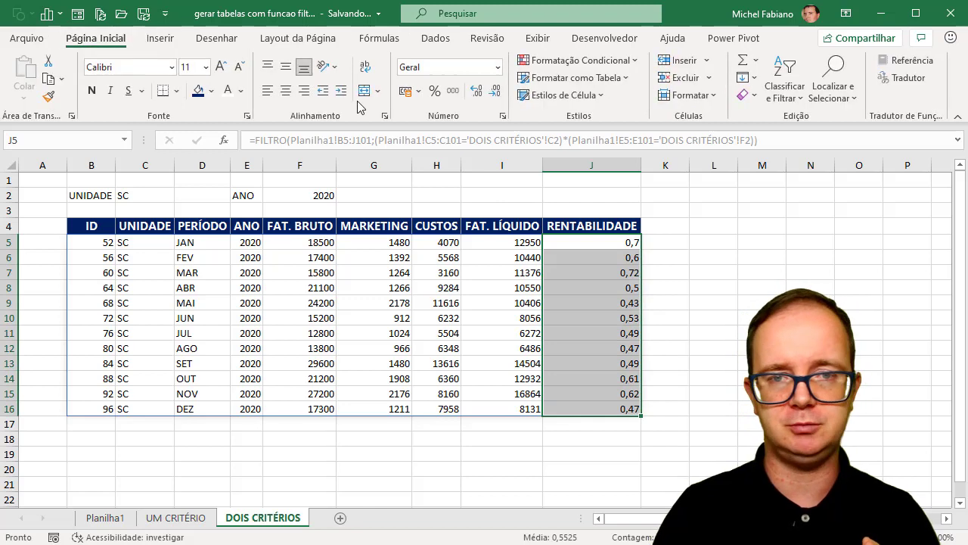
{"action": "left_click", "coordinate": [435, 91]}
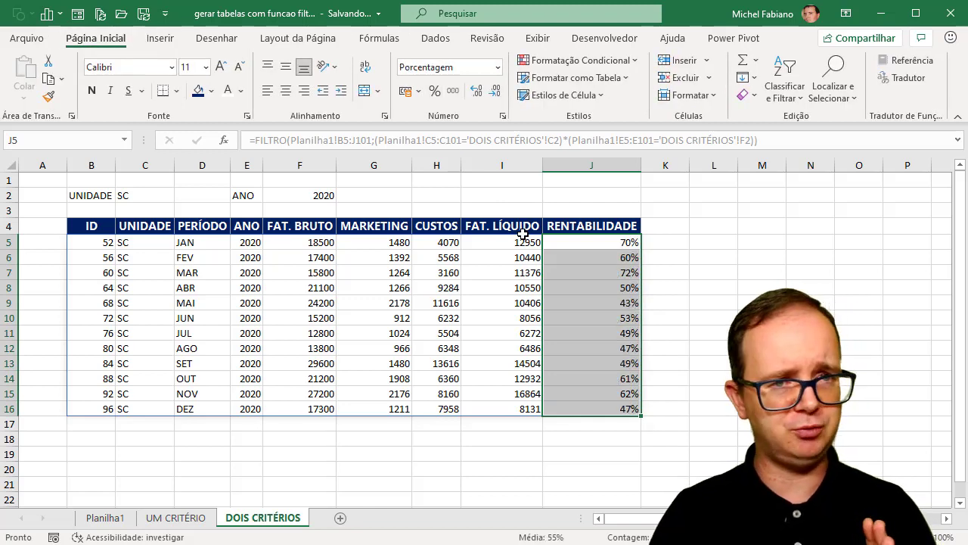
{"action": "left_click_drag", "start_coordinate": [195, 225], "coordinate": [200, 408]}
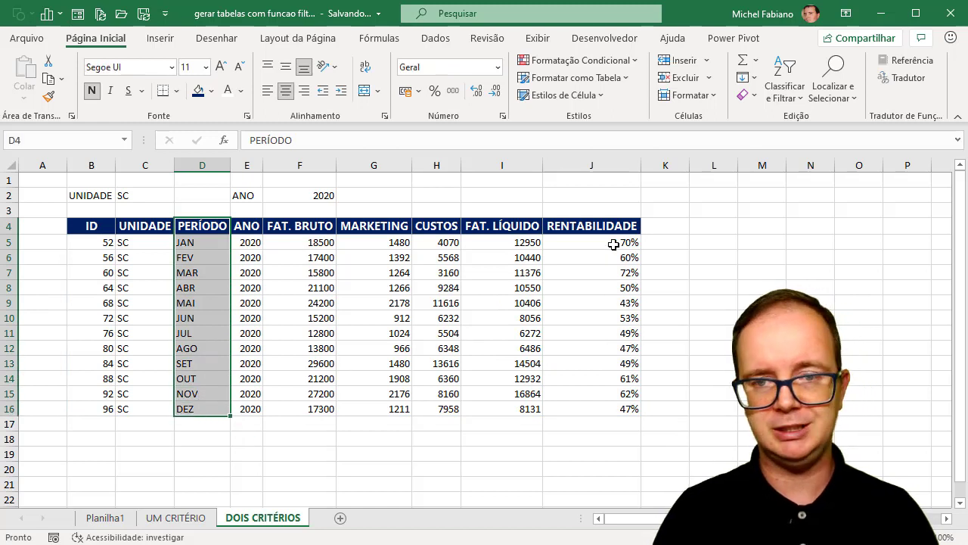
{"action": "mouse_move", "coordinate": [607, 227]}
{"action": "left_mouse_down"}
{"action": "mouse_move", "coordinate": [562, 296]}
{"action": "mouse_move", "coordinate": [598, 409]}
{"action": "left_mouse_up"}
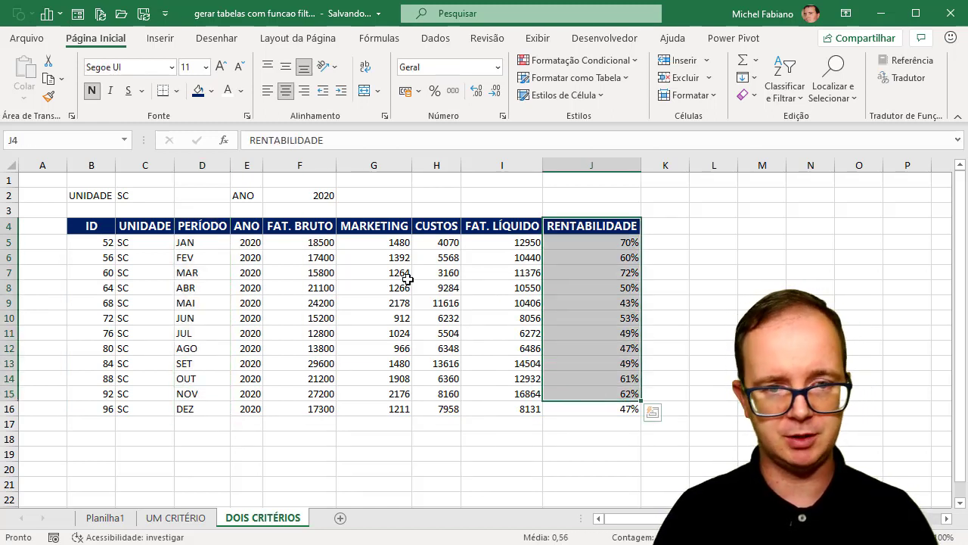
Apply R$ accounting (Contábil) format to the money values F5:I16.
{"action": "left_click", "coordinate": [300, 242]}
{"action": "mouse_move", "coordinate": [300, 242]}
{"action": "left_mouse_down"}
{"action": "mouse_move", "coordinate": [447, 340]}
{"action": "mouse_move", "coordinate": [465, 391]}
{"action": "mouse_move", "coordinate": [487, 408]}
{"action": "left_mouse_up"}
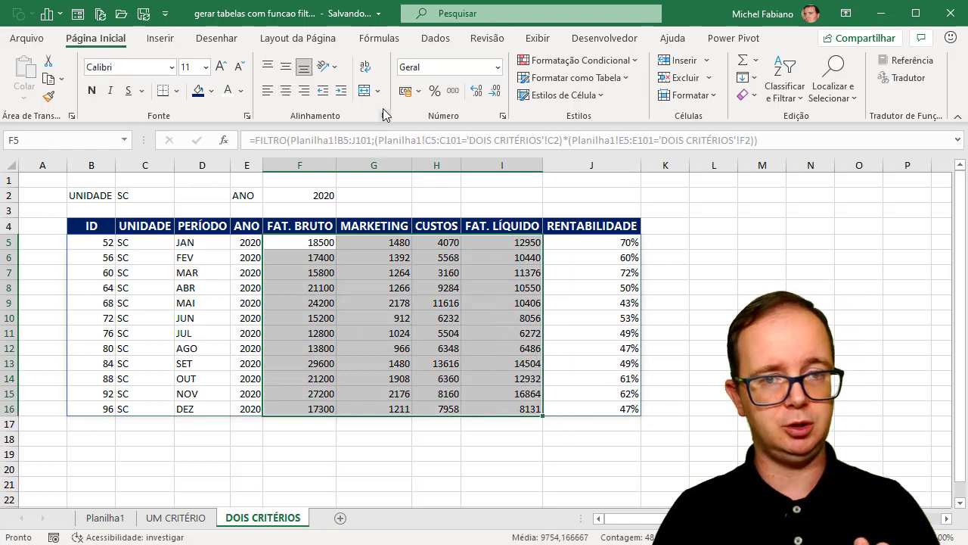
{"action": "left_click", "coordinate": [402, 93]}
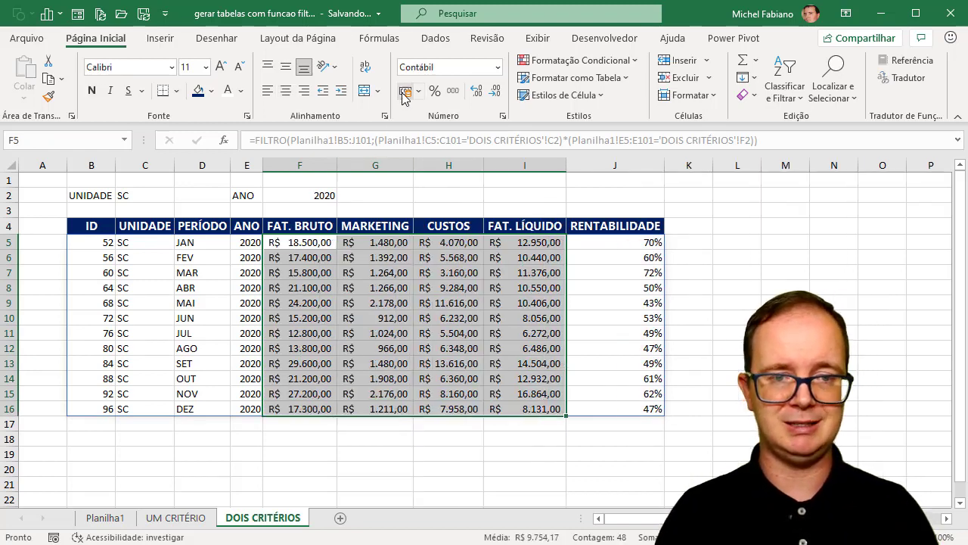
{"action": "left_click", "coordinate": [737, 291]}
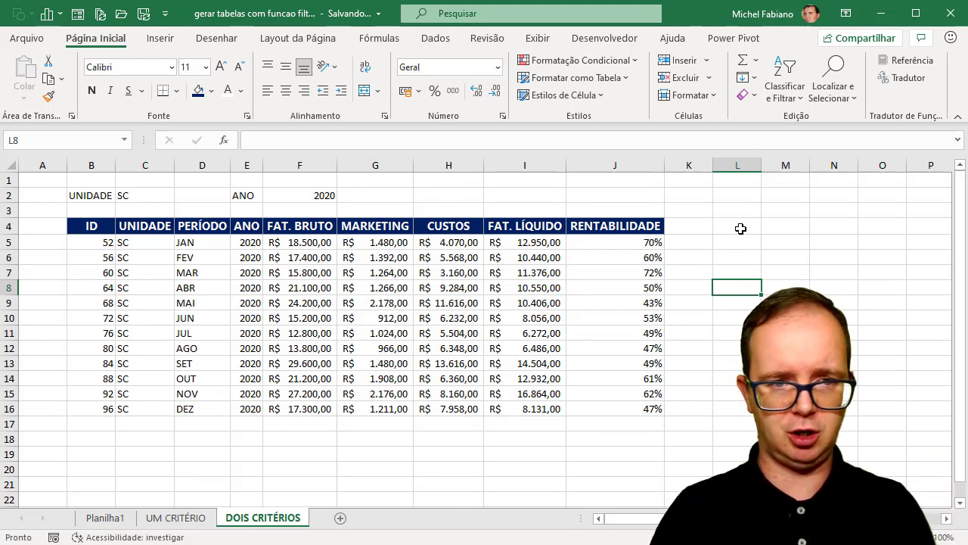
Copy headers PERÍODO into L4 and FAT. BRUTO into M4, then auto-fit columns L:M.
{"action": "left_click", "coordinate": [219, 227]}
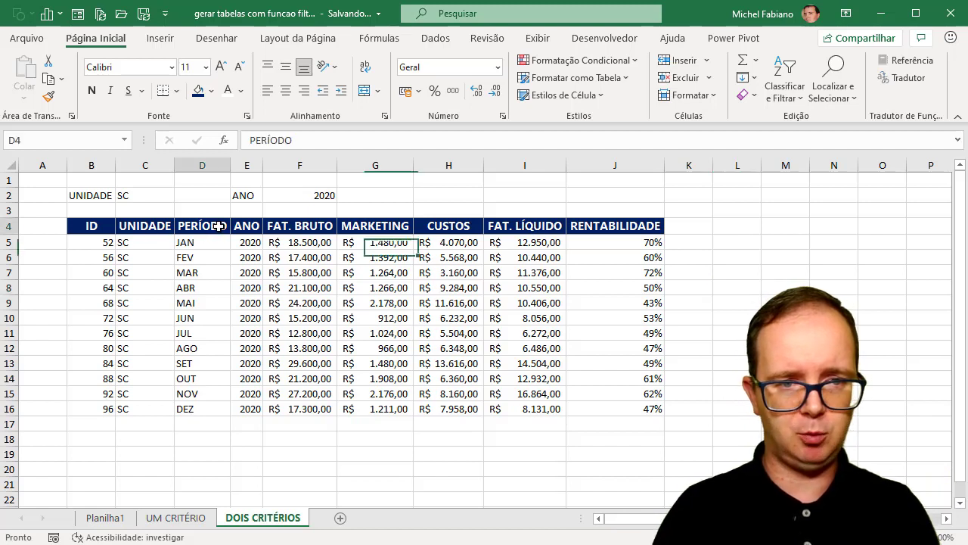
{"action": "key", "text": "ctrl+c"}
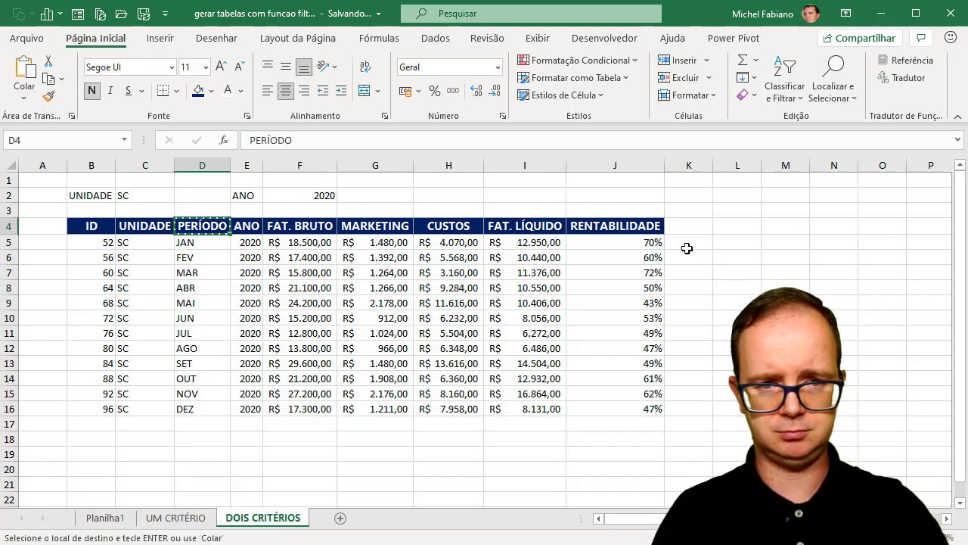
{"action": "left_click", "coordinate": [752, 230]}
{"action": "key", "text": "ctrl+v"}
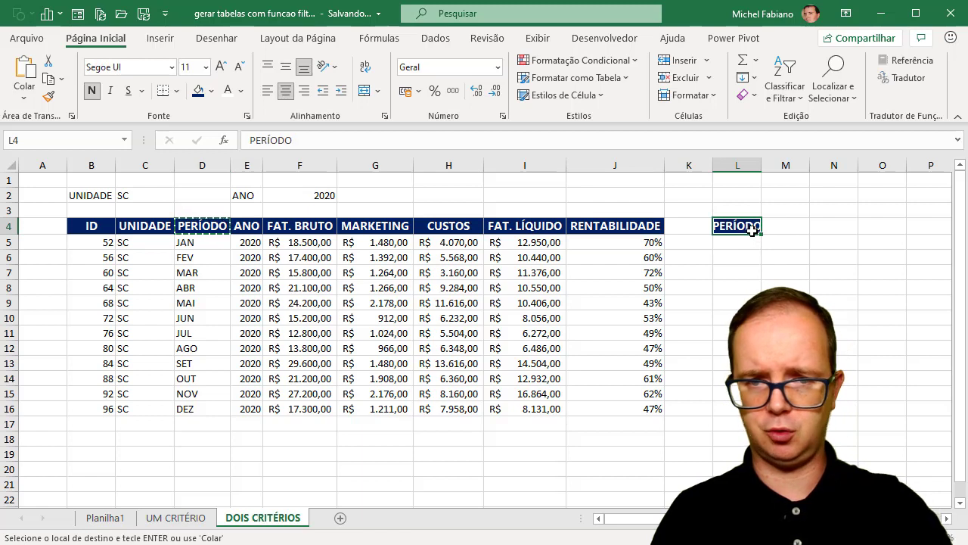
{"action": "left_click", "coordinate": [314, 226]}
{"action": "key", "text": "ctrl+c"}
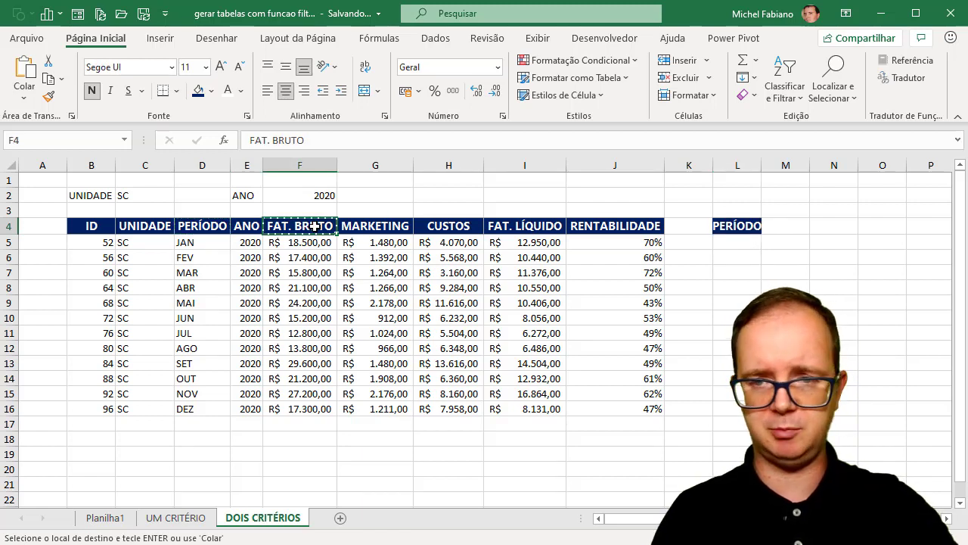
{"action": "left_click", "coordinate": [788, 226]}
{"action": "key", "text": "ctrl+v"}
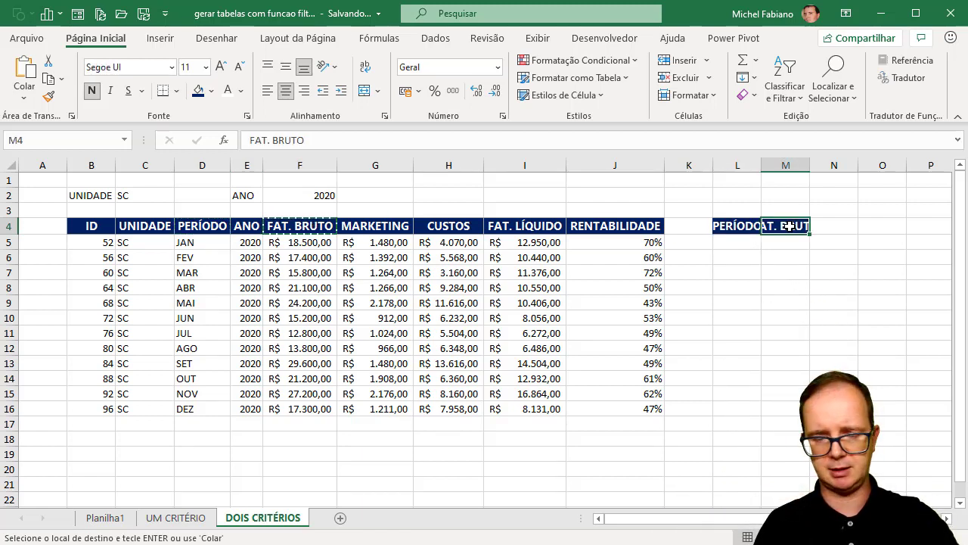
{"action": "mouse_move", "coordinate": [737, 165]}
{"action": "left_mouse_down"}
{"action": "mouse_move", "coordinate": [825, 175]}
{"action": "mouse_move", "coordinate": [804, 177]}
{"action": "left_mouse_up"}
{"action": "double_click", "coordinate": [810, 165]}
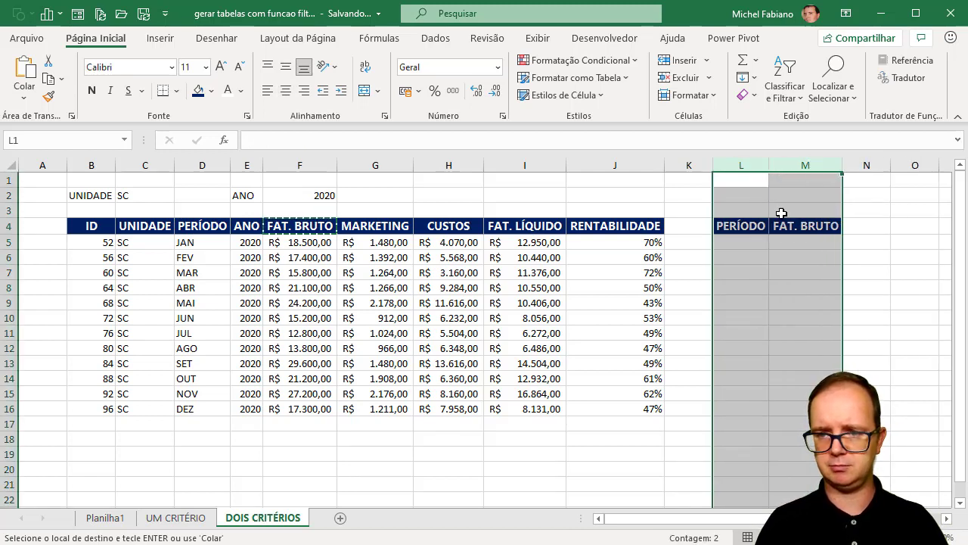
{"action": "left_click", "coordinate": [754, 242]}
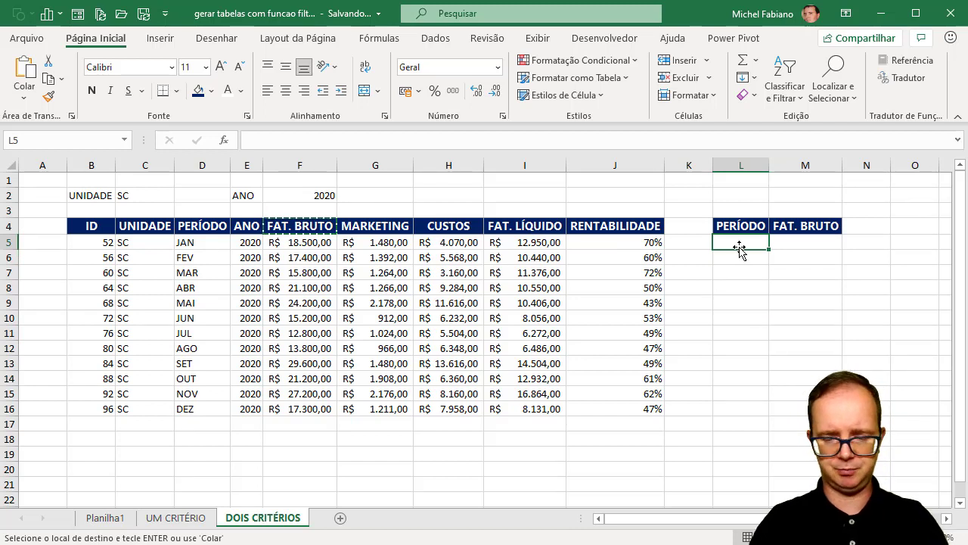
Enter =FILTRO(B4:J16;{0\0\1\0\1\0\0\0\0}) in L5 to spill PERÍODO and FAT. BRUTO.
{"action": "type", "text": "=FILTRO"}
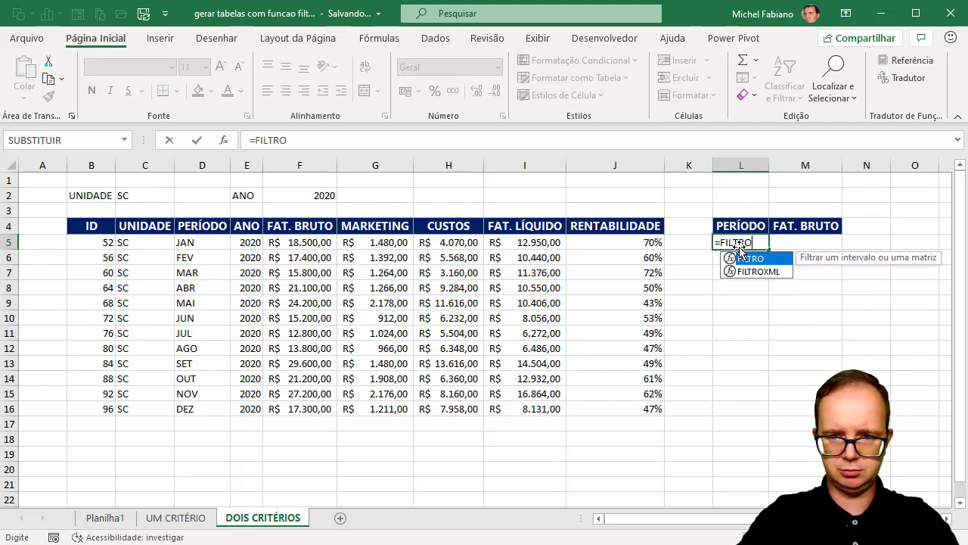
{"action": "type", "text": "("}
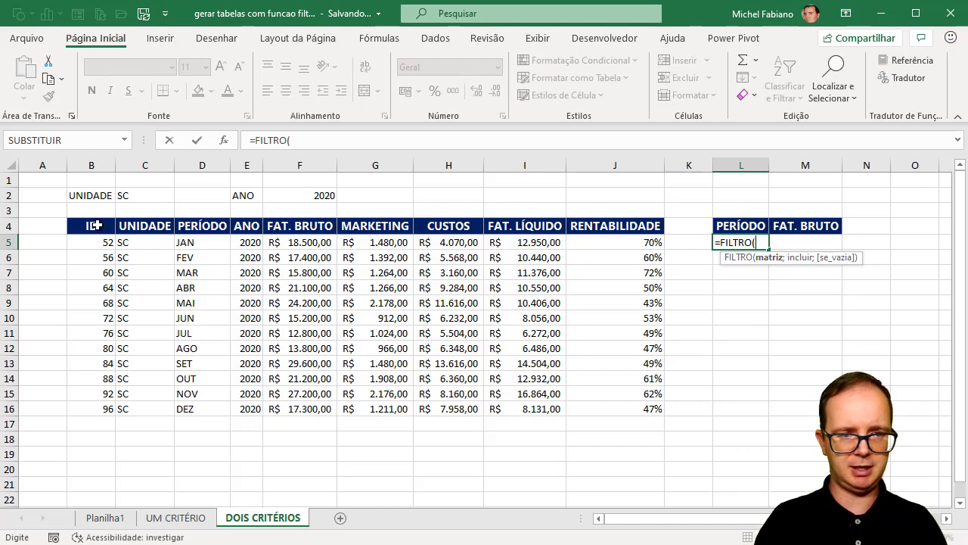
{"action": "left_click_drag", "start_coordinate": [96, 225], "coordinate": [607, 402]}
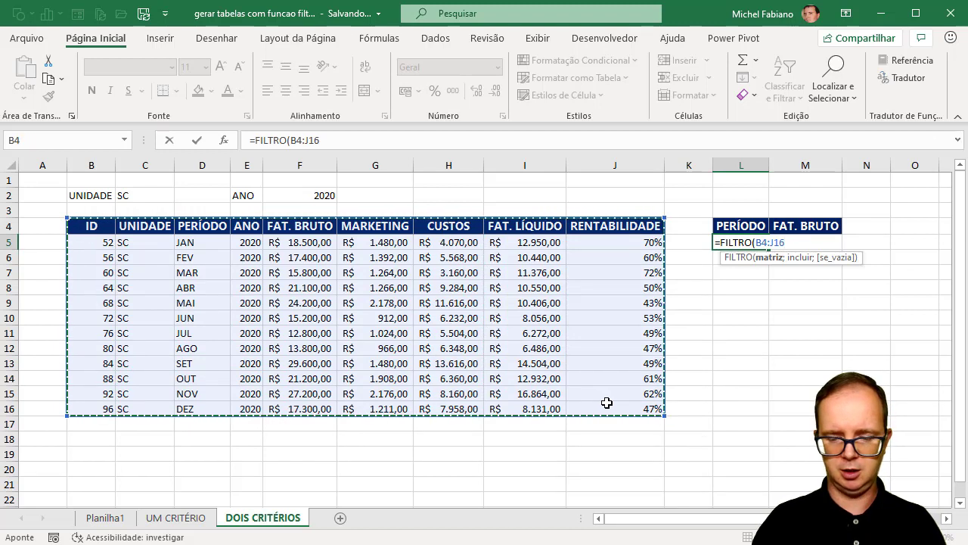
{"action": "type", "text": ";{"}
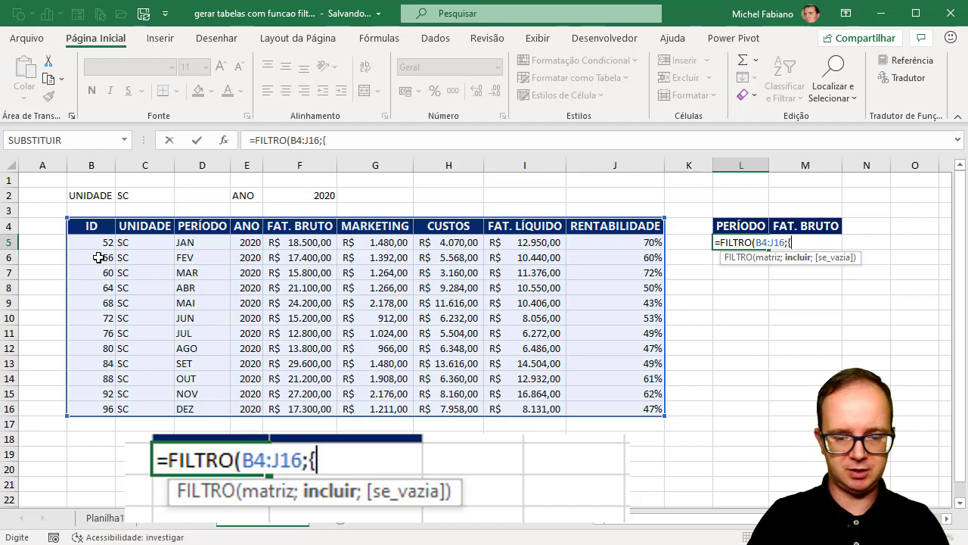
{"action": "type", "text": "0"}
{"action": "type", "text": ";"}
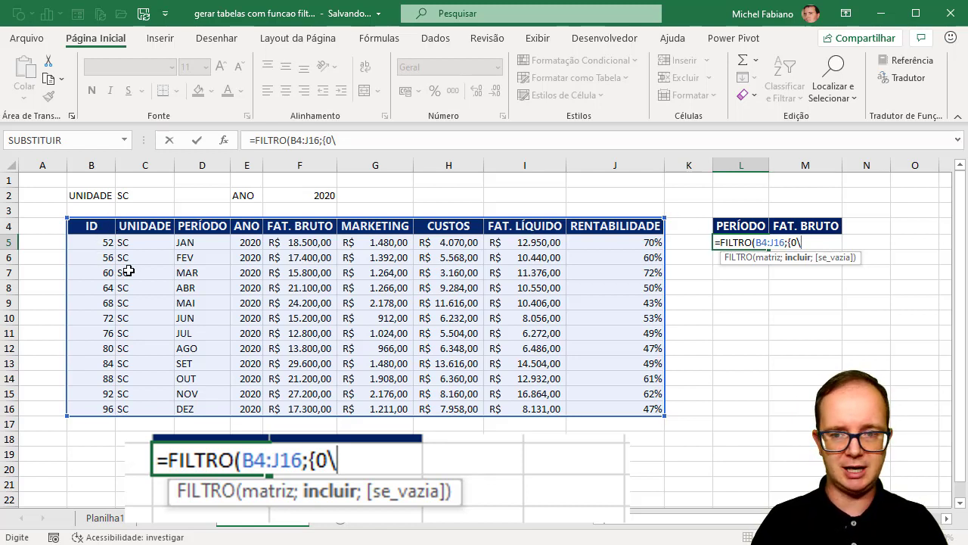
{"action": "type", "text": "0"}
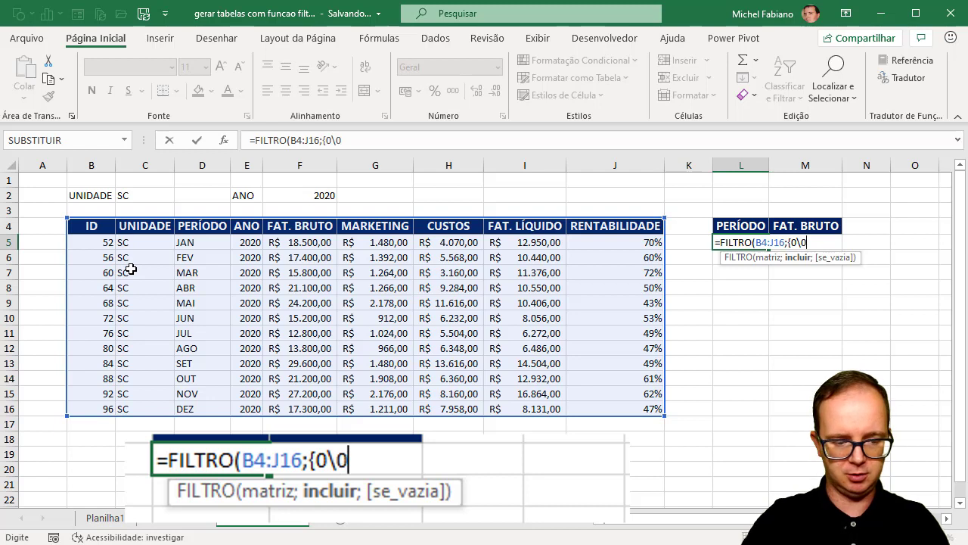
{"action": "type", "text": "\\"}
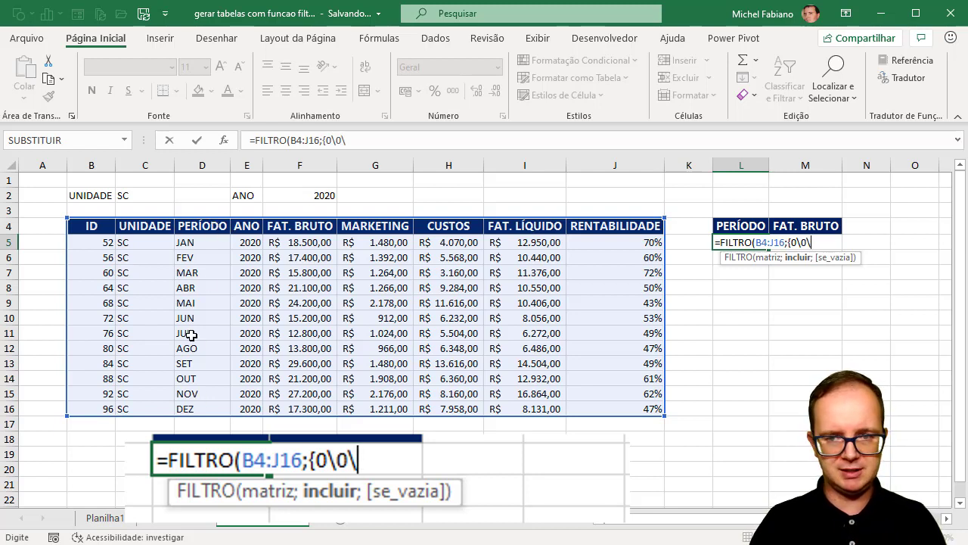
{"action": "type", "text": "1\\"}
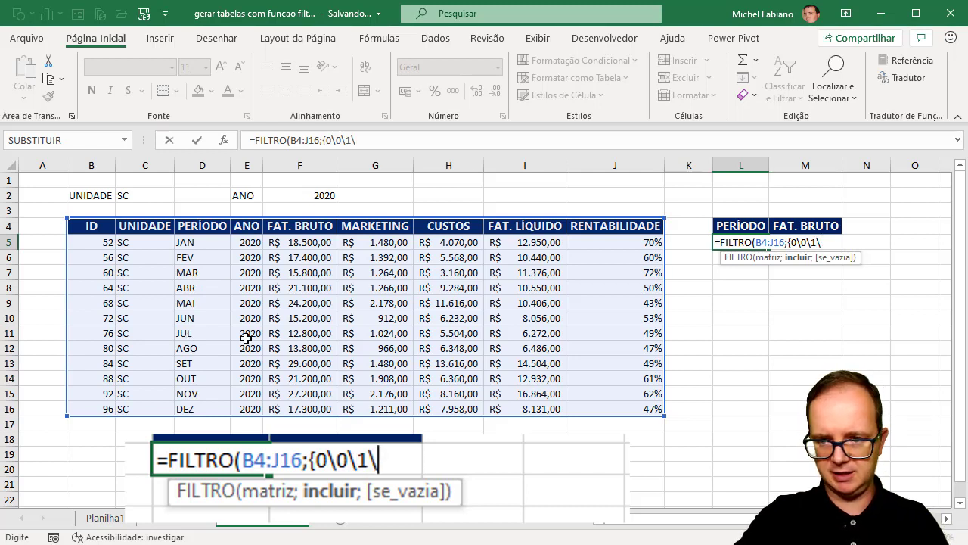
{"action": "type", "text": "0\\"}
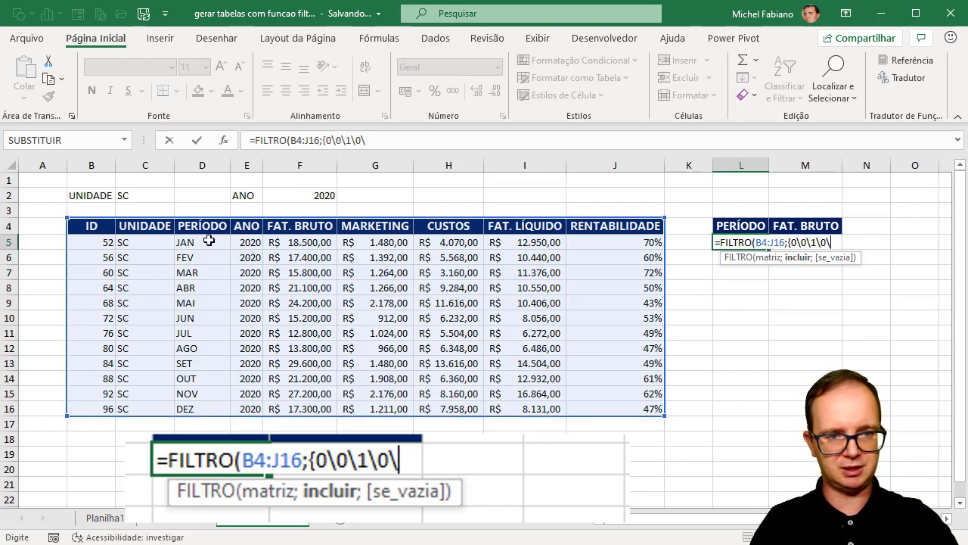
{"action": "type", "text": "1"}
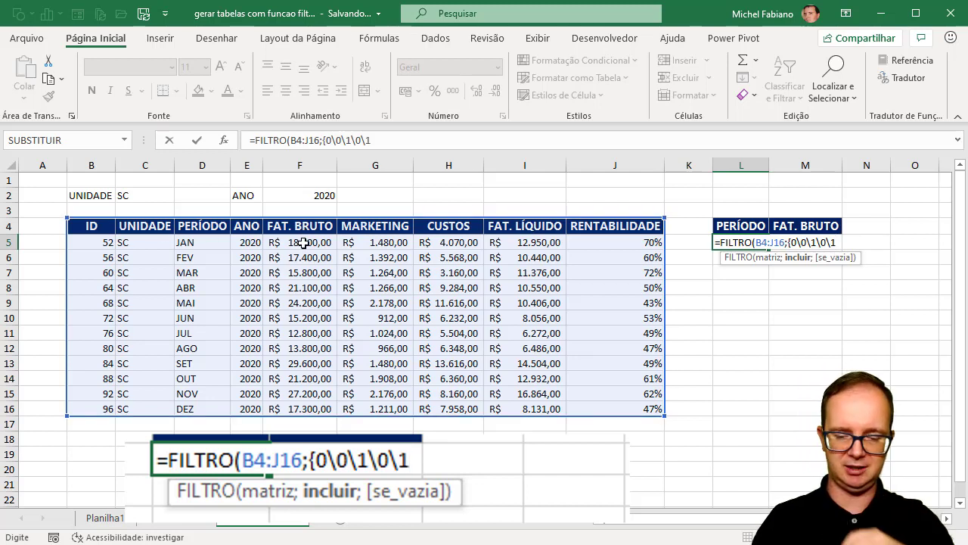
{"action": "type", "text": "\\"}
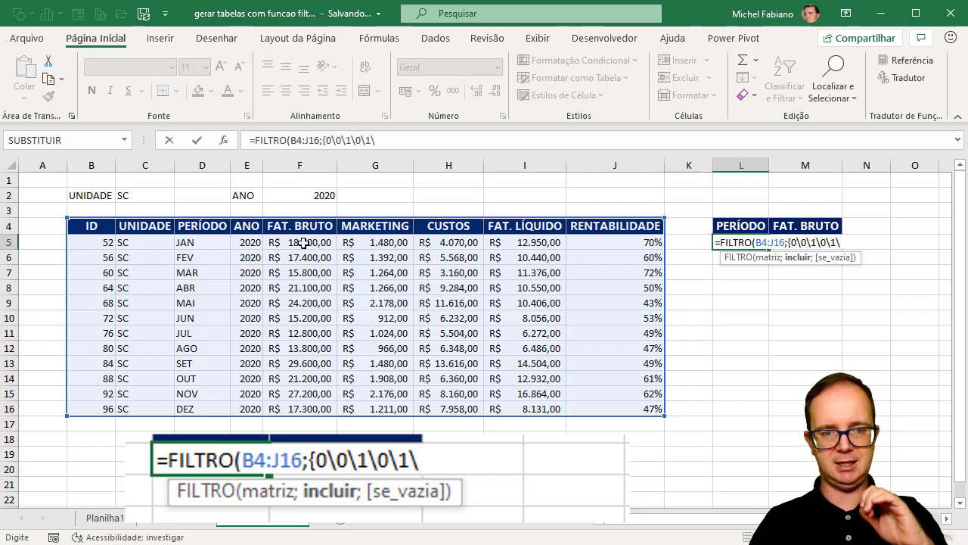
{"action": "type", "text": "0\\"}
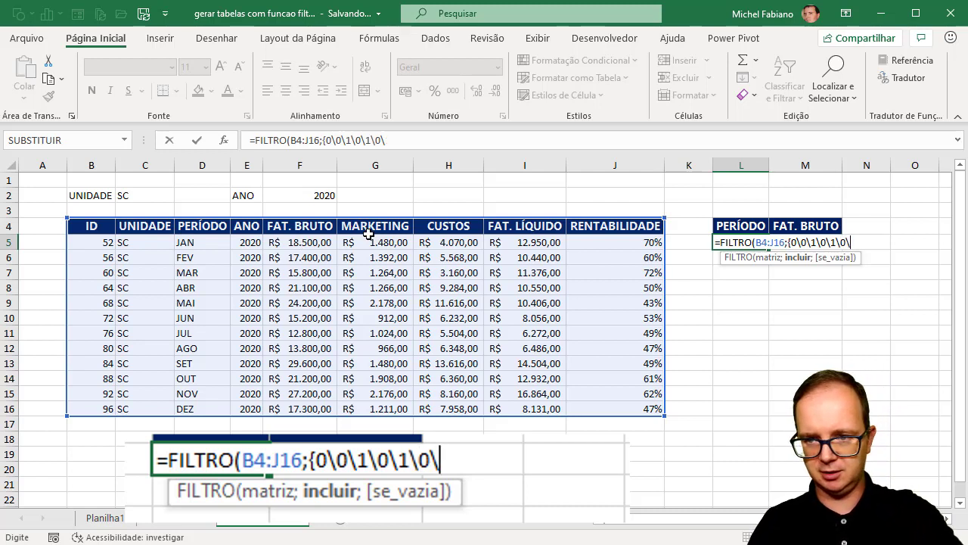
{"action": "type", "text": "0\\"}
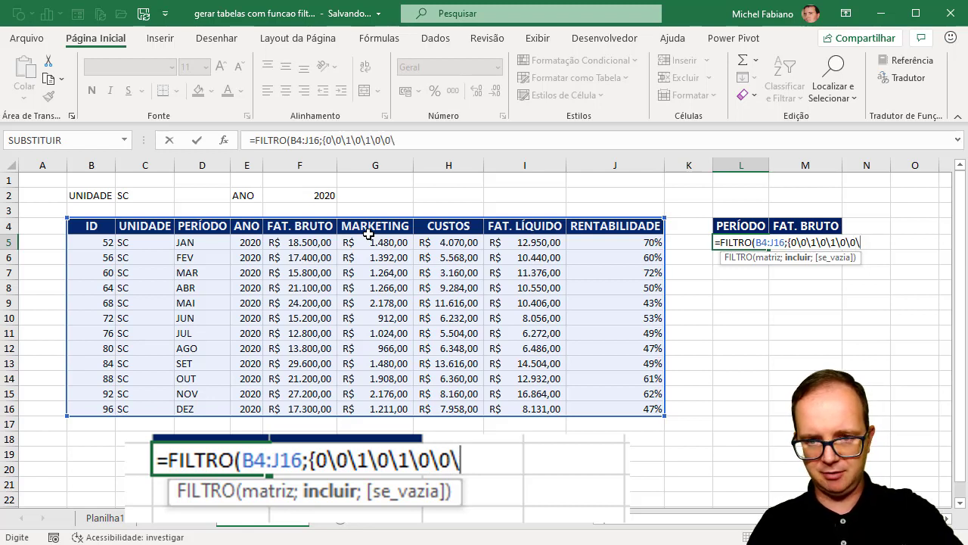
{"action": "type", "text": "0"}
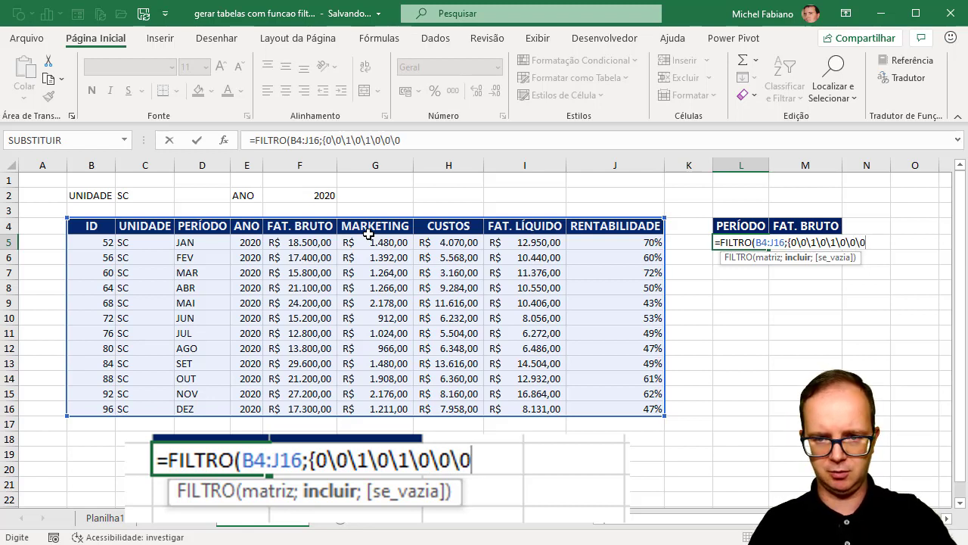
{"action": "type", "text": "\\0"}
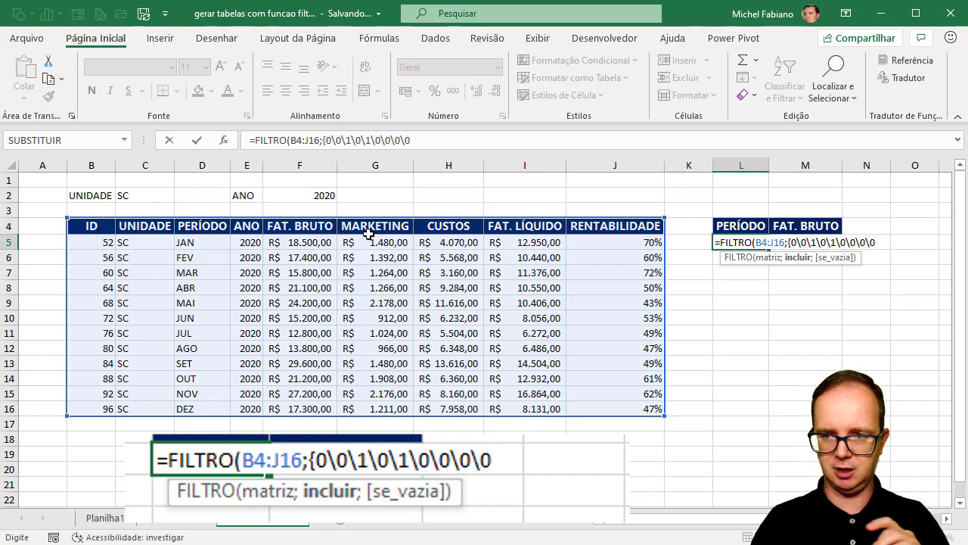
{"action": "type", "text": "}"}
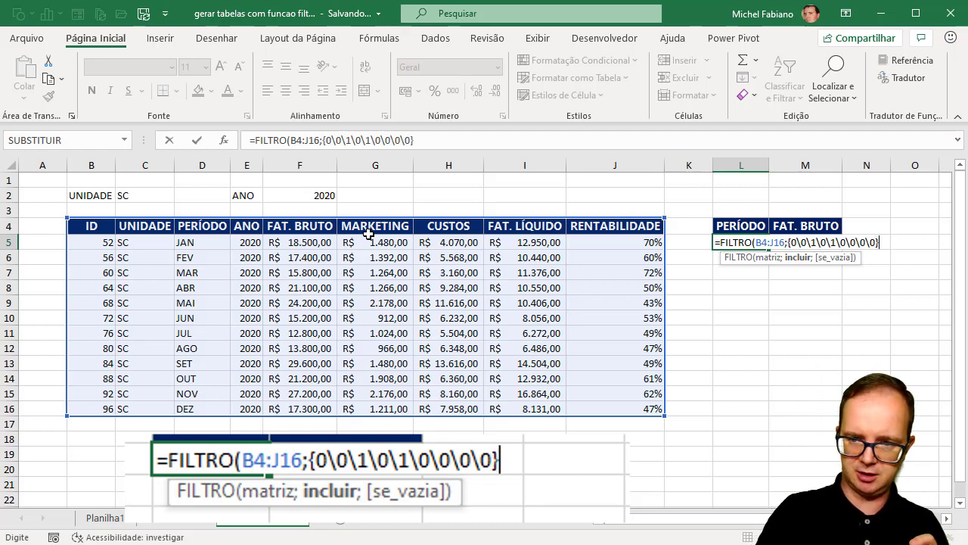
{"action": "type", "text": ")"}
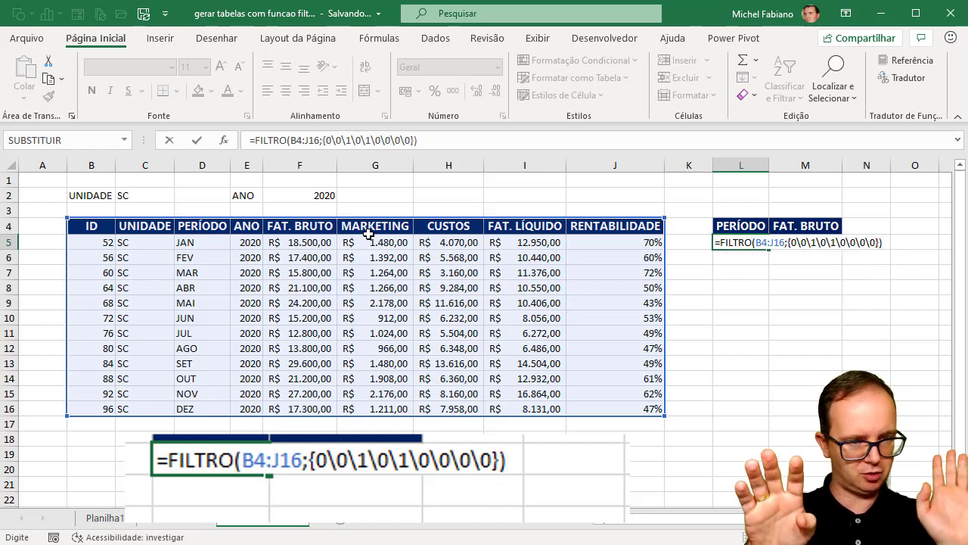
{"action": "key", "text": "Return"}
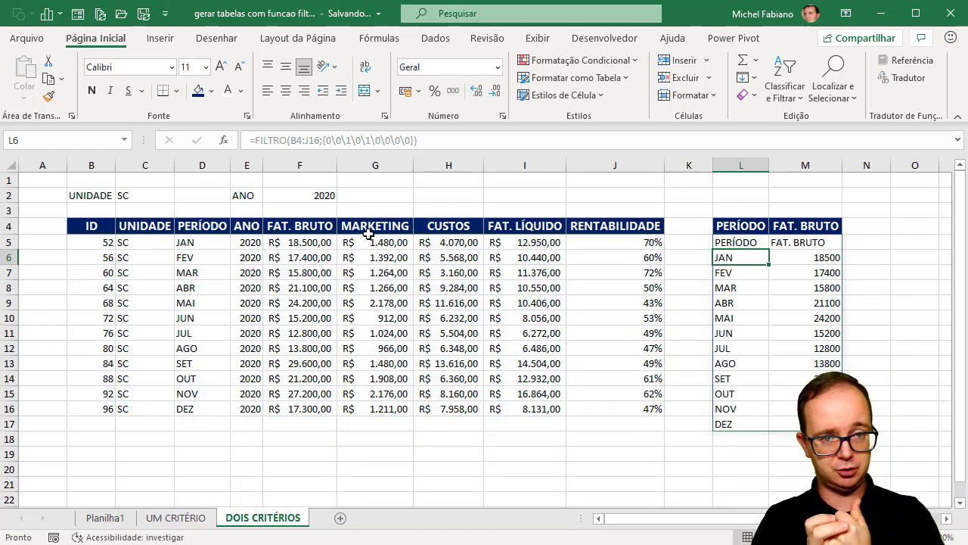
Change the L5 FILTRO range from B4:J16 to B5:J16 so results start at JAN.
{"action": "left_click", "coordinate": [739, 243]}
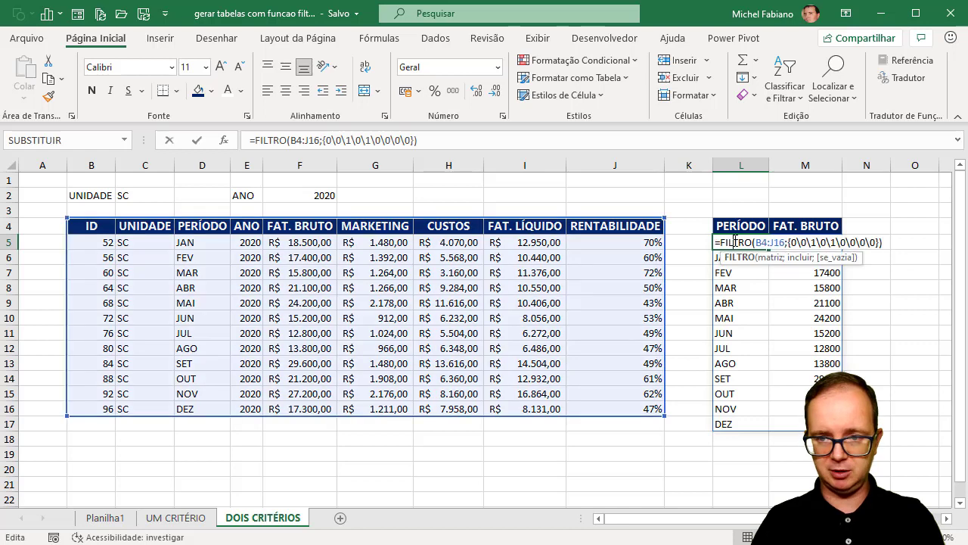
{"action": "double_click", "coordinate": [727, 241]}
{"action": "left_click", "coordinate": [766, 243]}
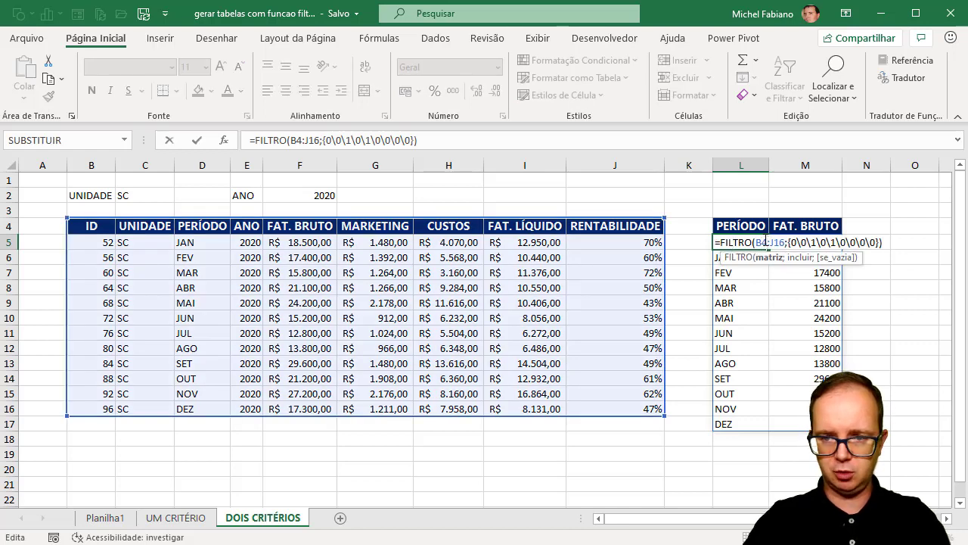
{"action": "key", "text": "BackSpace"}
{"action": "type", "text": "5"}
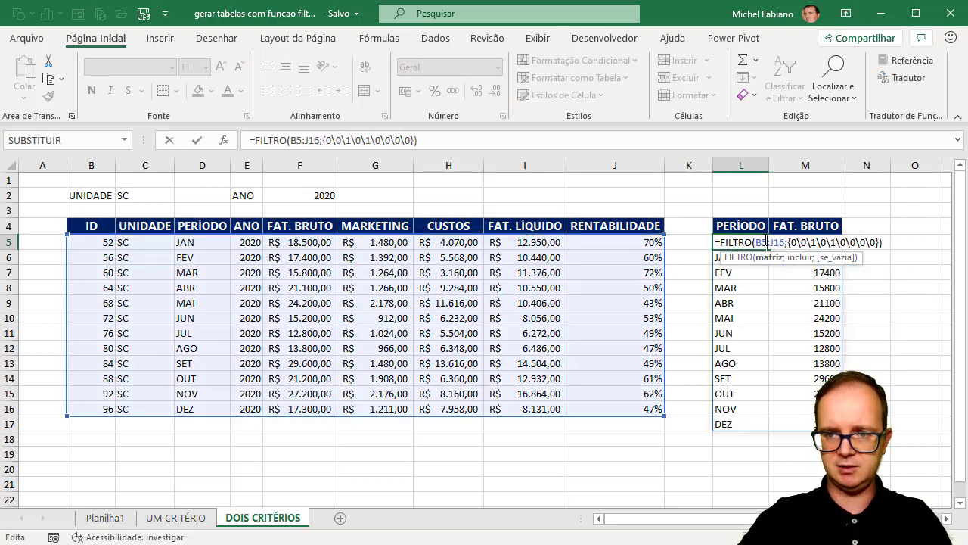
{"action": "key", "text": "Return"}
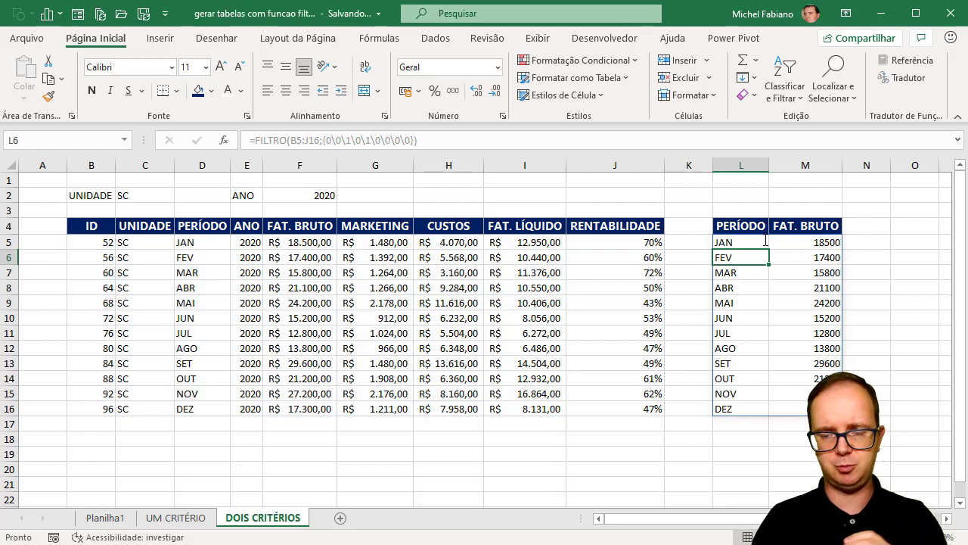
{"action": "left_click", "coordinate": [316, 196]}
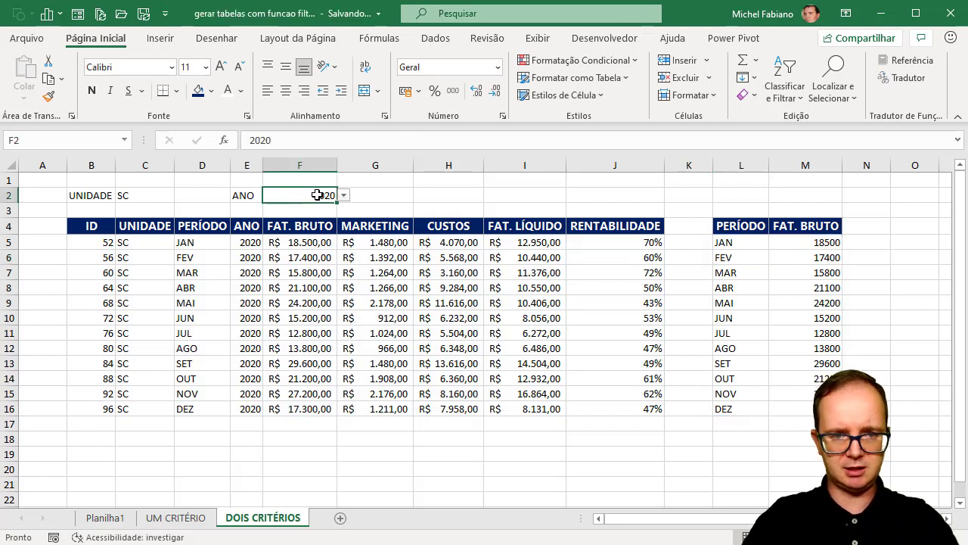
Set ANO to 2019 and UNIDADE to SP on the DOIS CRITÉRIOS sheet.
{"action": "left_click", "coordinate": [343, 196]}
{"action": "left_click", "coordinate": [330, 209]}
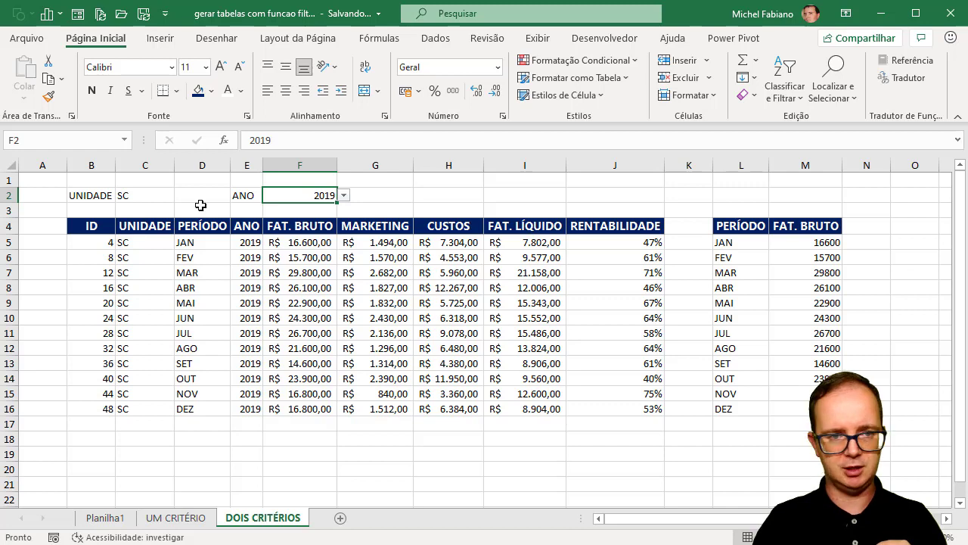
{"action": "left_click", "coordinate": [159, 195]}
{"action": "left_click", "coordinate": [181, 196]}
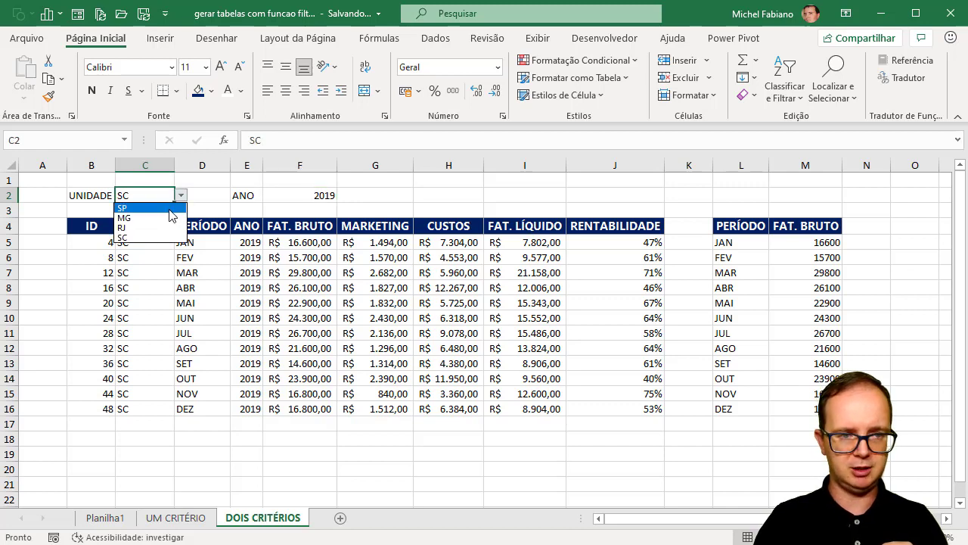
{"action": "left_click", "coordinate": [169, 214]}
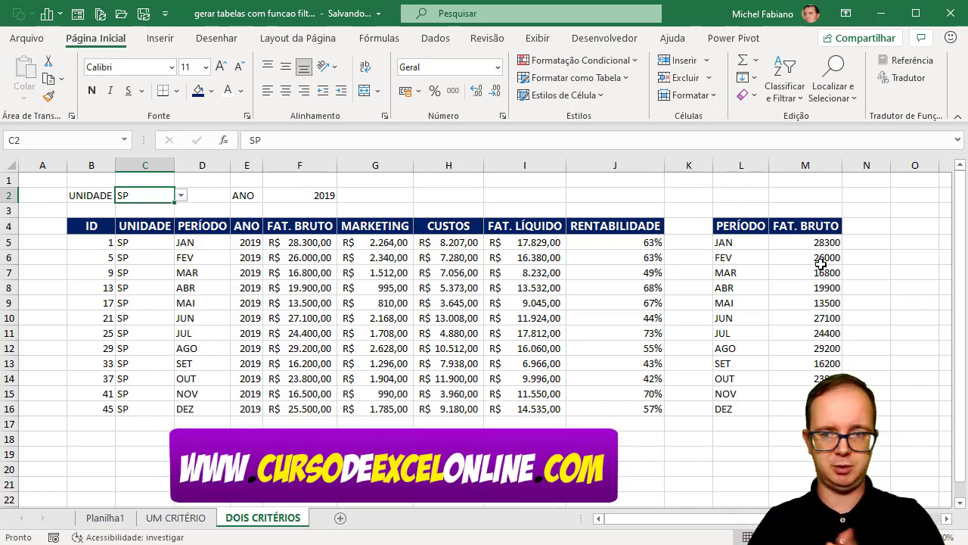
Inspect the FILTRO formulas in M5 and L5, switch ANO to 2020, and add a new worksheet.
{"action": "left_click", "coordinate": [826, 242]}
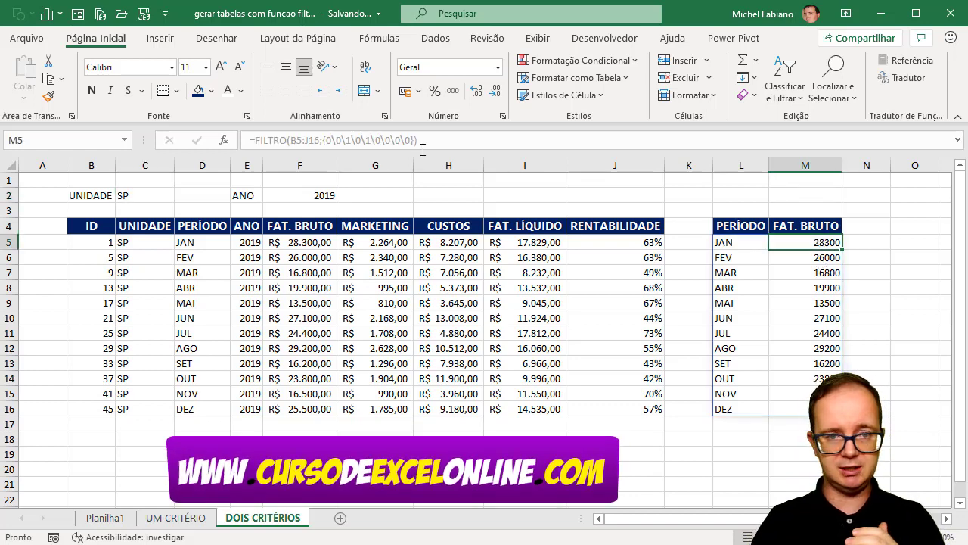
{"action": "left_click", "coordinate": [736, 242]}
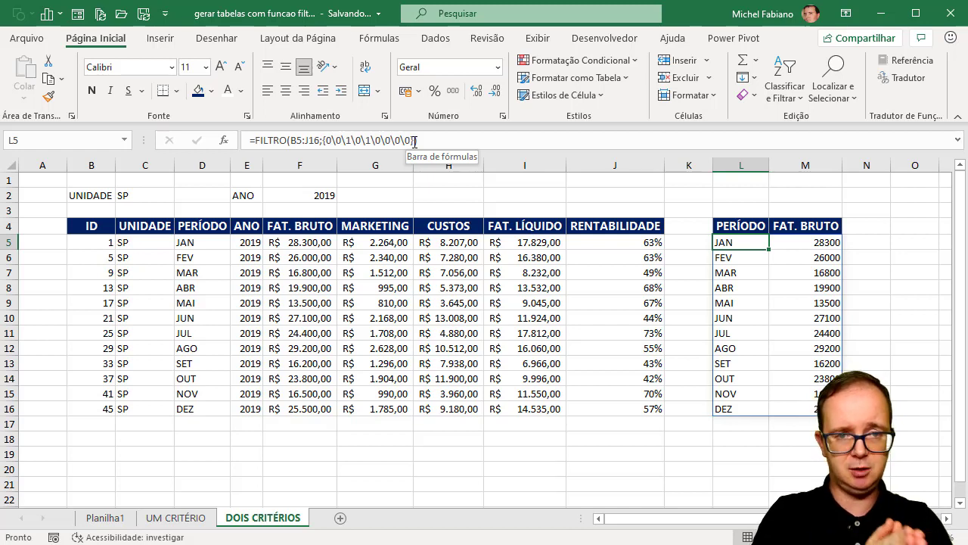
{"action": "key", "text": "alt+u"}
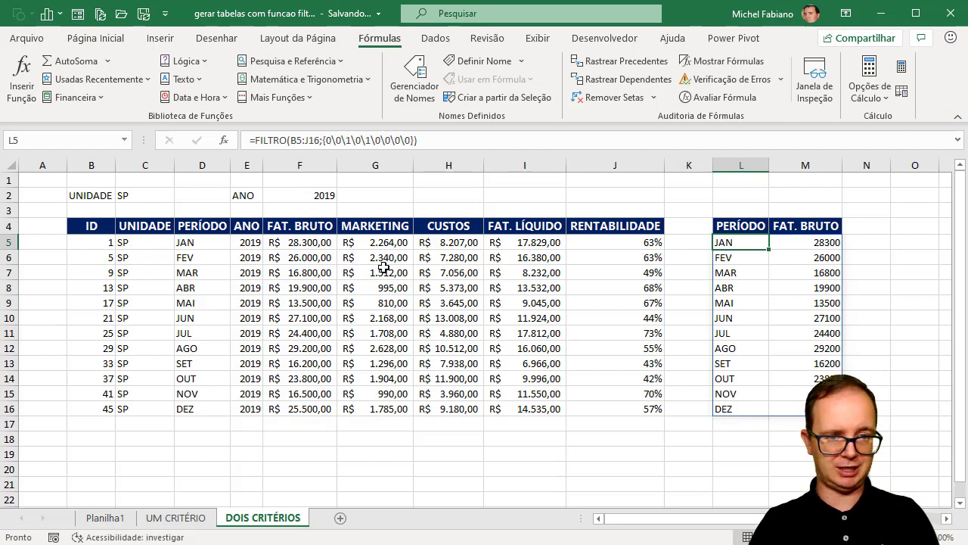
{"action": "left_click", "coordinate": [330, 196]}
{"action": "left_click", "coordinate": [344, 196]}
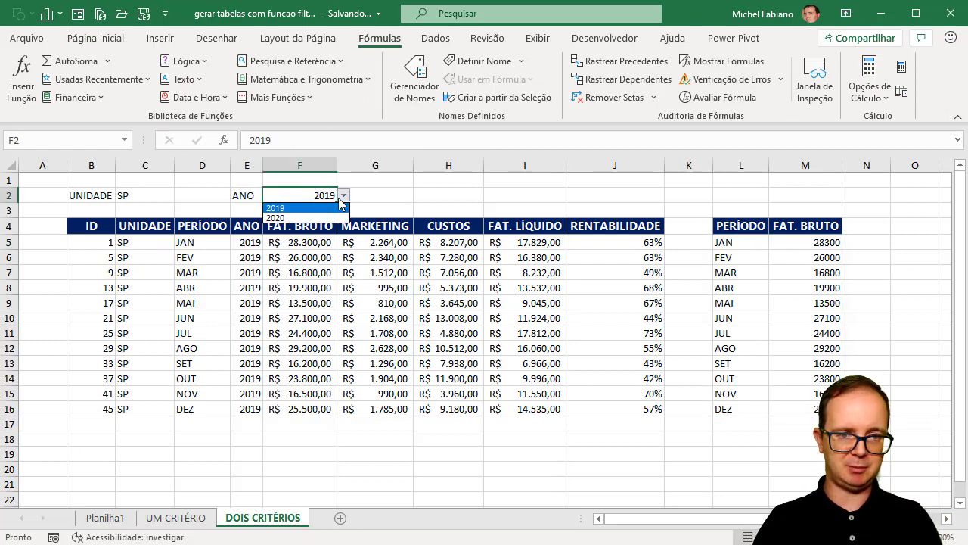
{"action": "left_click", "coordinate": [323, 215]}
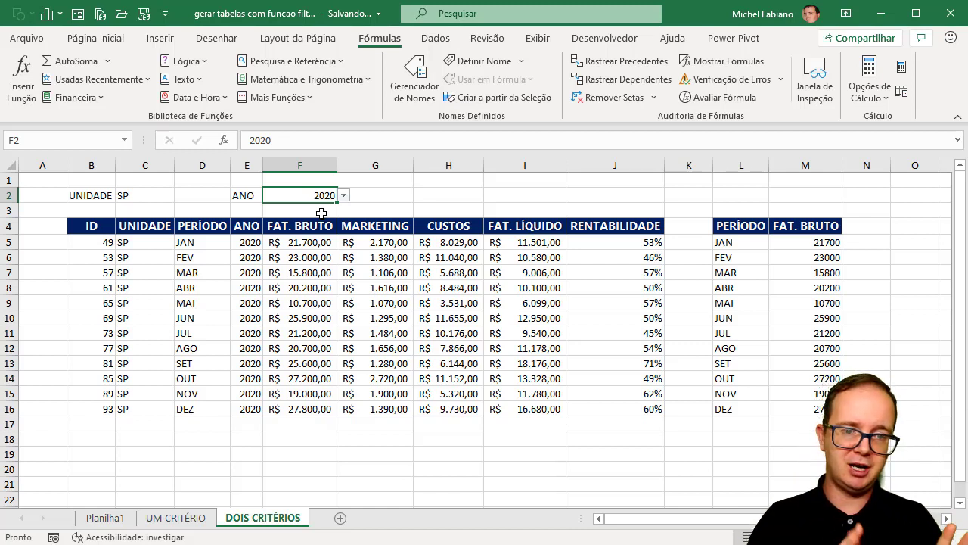
{"action": "left_click", "coordinate": [339, 518]}
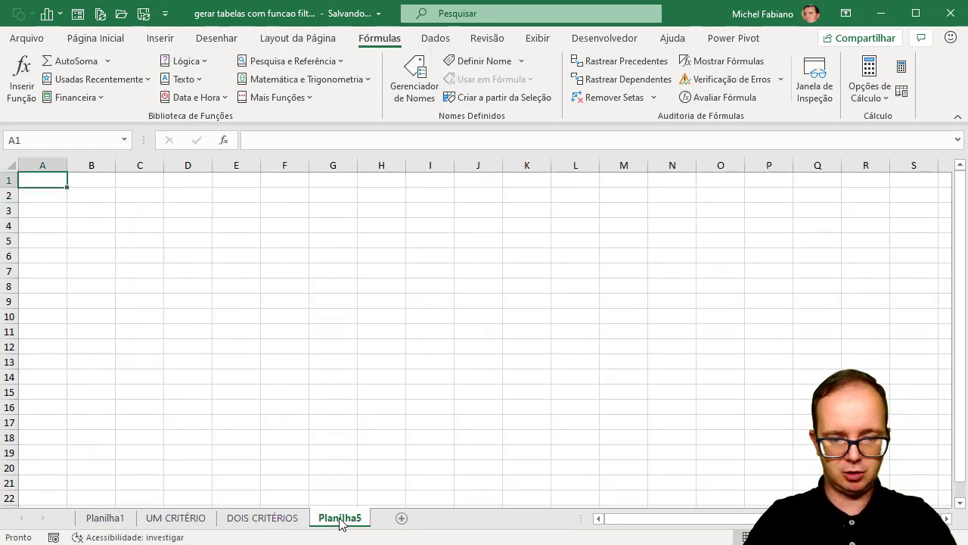
Name the new sheet BÔNUS, then return to the Planilha1 sales table.
{"action": "double_click", "coordinate": [339, 518]}
{"action": "type", "text": "BÔNU"}
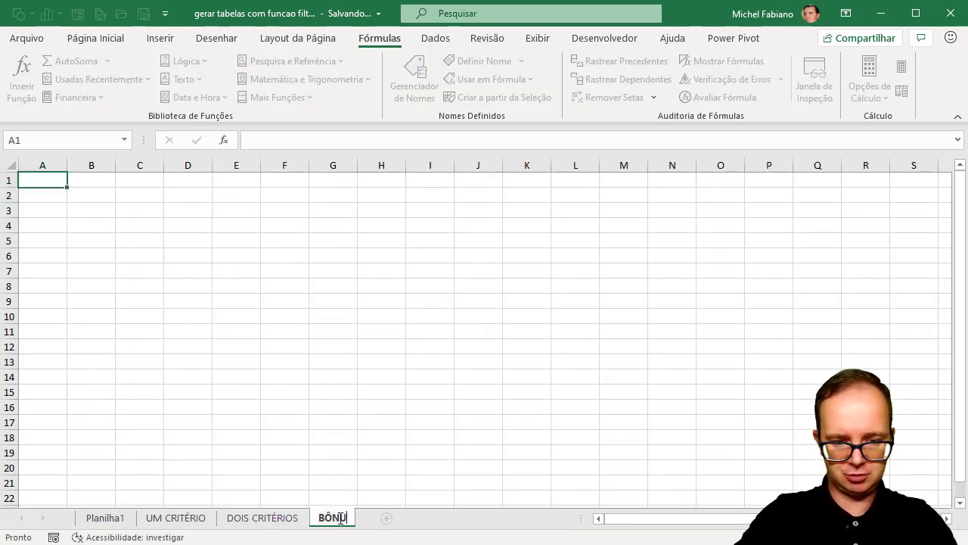
{"action": "type", "text": "S"}
{"action": "key", "text": "Return"}
{"action": "left_click", "coordinate": [117, 518]}
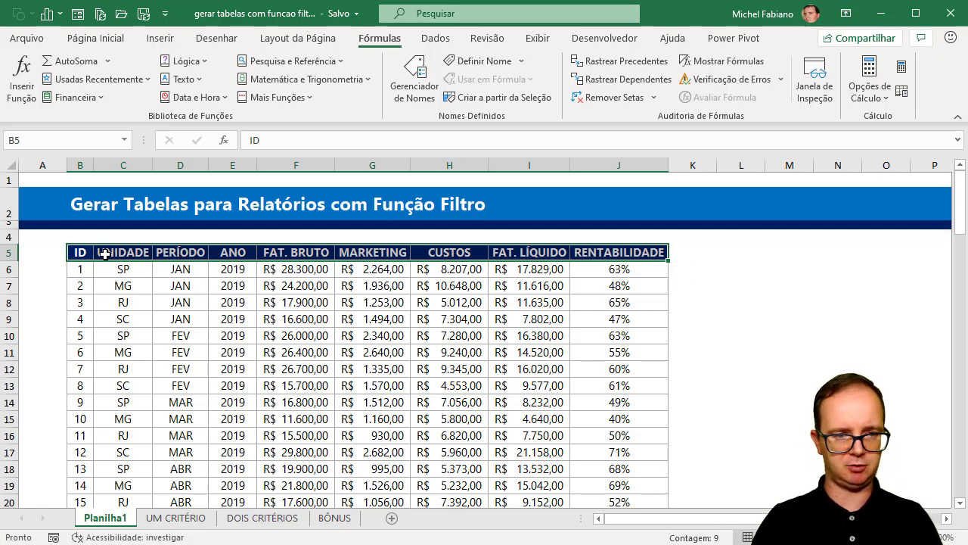
Copy the UNIDADE, PERÍODO and RENTABILIDADE headers into BÔNUS B5 and autofit the columns.
{"action": "mouse_move", "coordinate": [105, 255]}
{"action": "left_mouse_down"}
{"action": "mouse_move", "coordinate": [162, 249]}
{"action": "mouse_move", "coordinate": [163, 259]}
{"action": "left_mouse_up"}
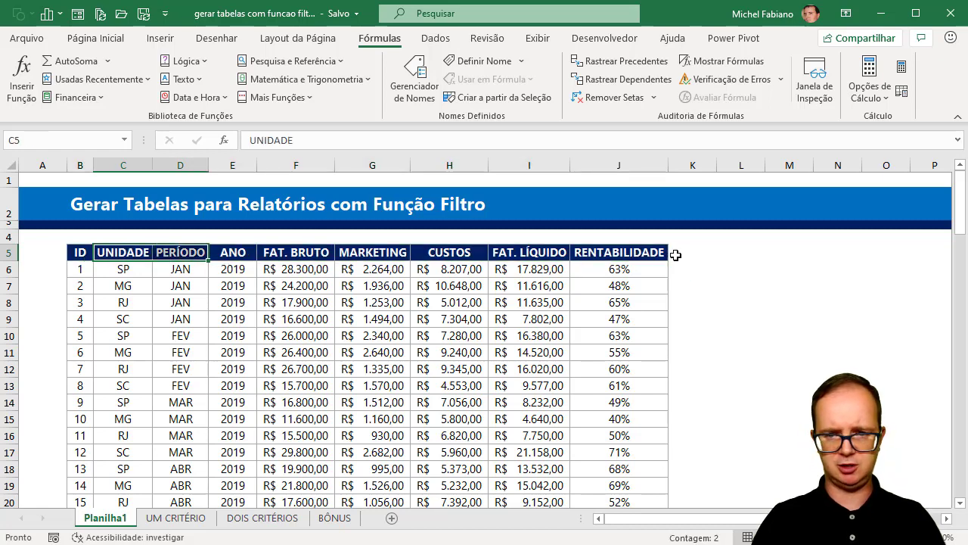
{"action": "left_click", "coordinate": [652, 251], "text": "ctrl"}
{"action": "key", "text": "ctrl+c"}
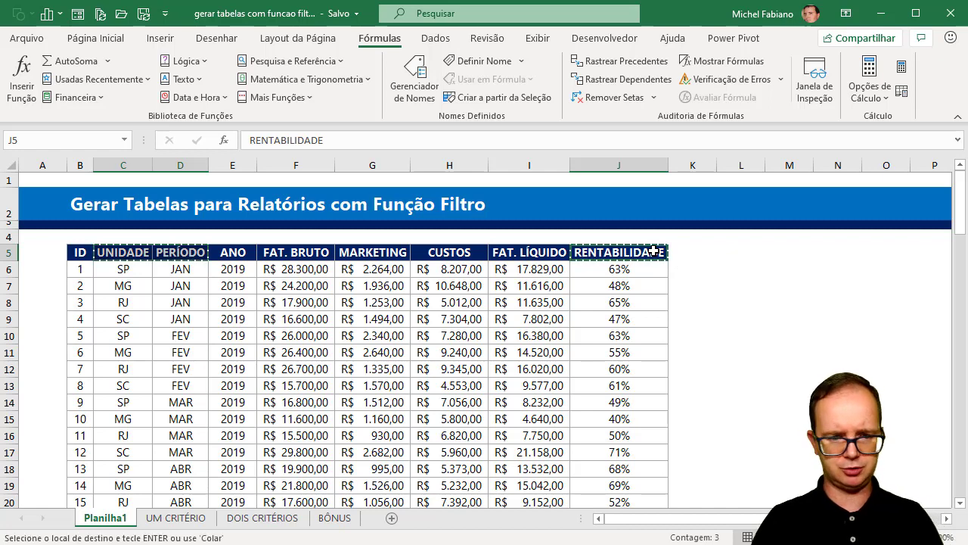
{"action": "left_click", "coordinate": [336, 519]}
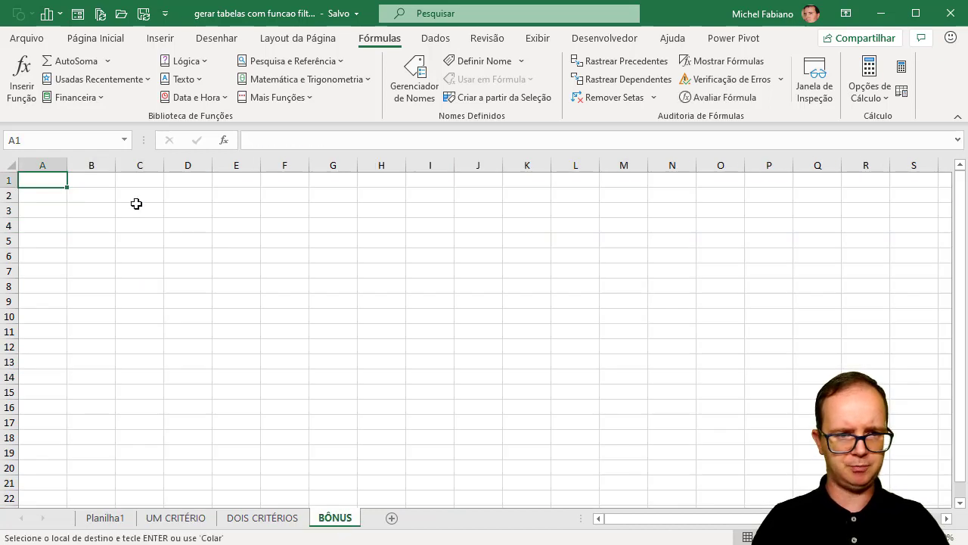
{"action": "left_click", "coordinate": [97, 227]}
{"action": "left_click", "coordinate": [94, 245]}
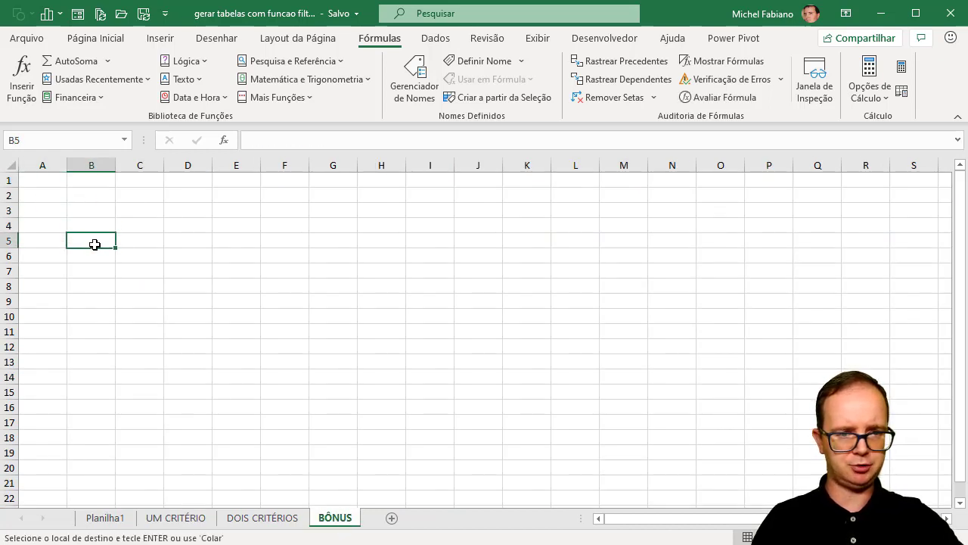
{"action": "key", "text": "ctrl+v"}
{"action": "double_click", "coordinate": [112, 161]}
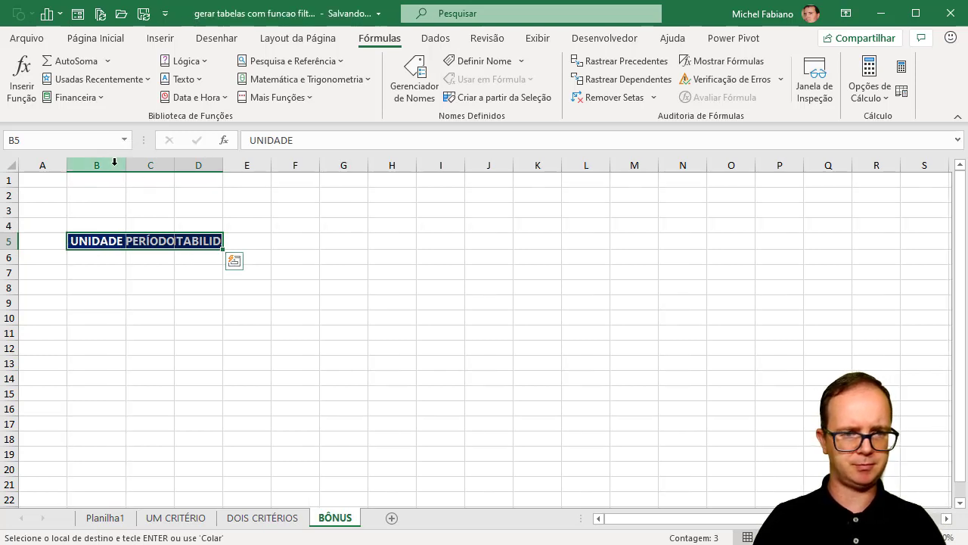
{"action": "double_click", "coordinate": [174, 165]}
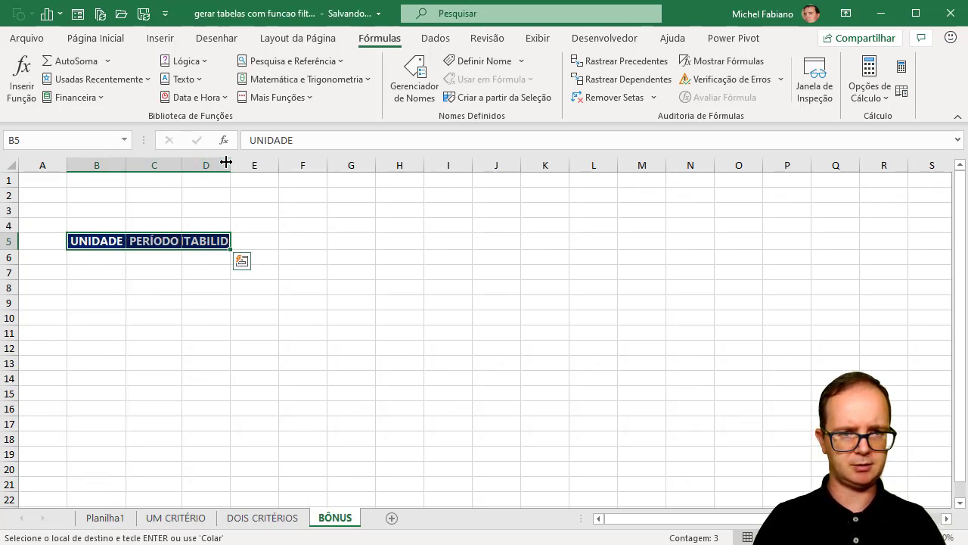
{"action": "double_click", "coordinate": [226, 162]}
Copy the UNIDADE and ANO selectors B2:F2 from DOIS CRITÉRIOS into BÔNUS row 2.
{"action": "left_click", "coordinate": [92, 199]}
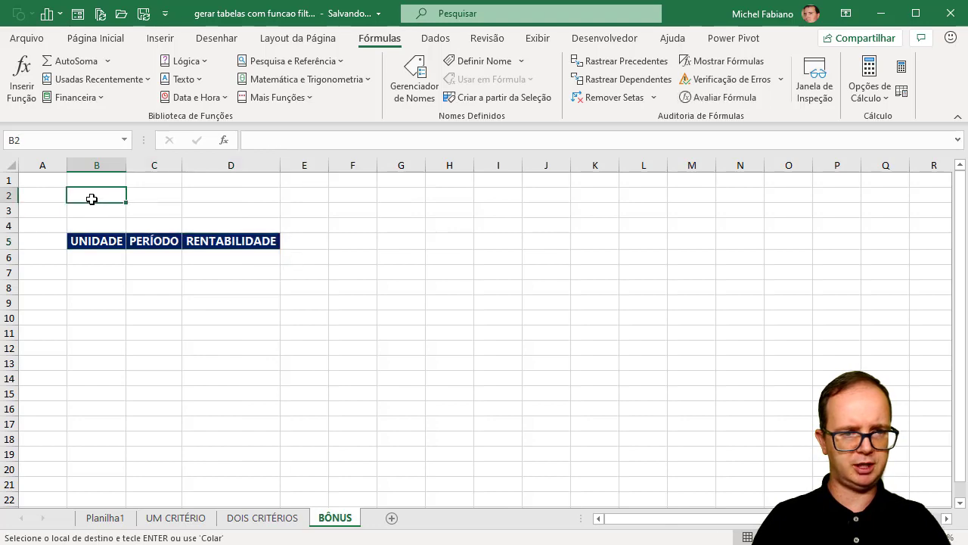
{"action": "key", "text": "Escape"}
{"action": "type", "text": "U"}
{"action": "key", "text": "BackSpace"}
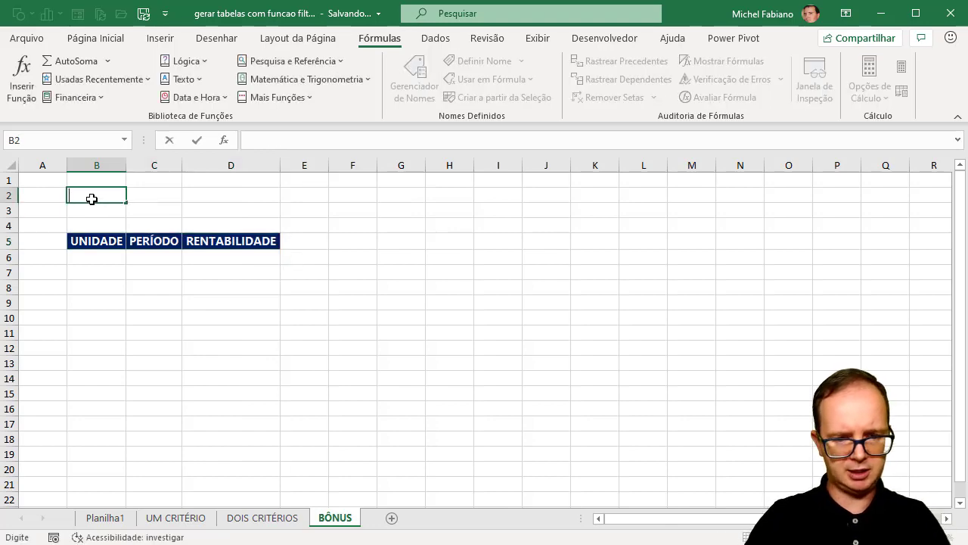
{"action": "left_click", "coordinate": [259, 519]}
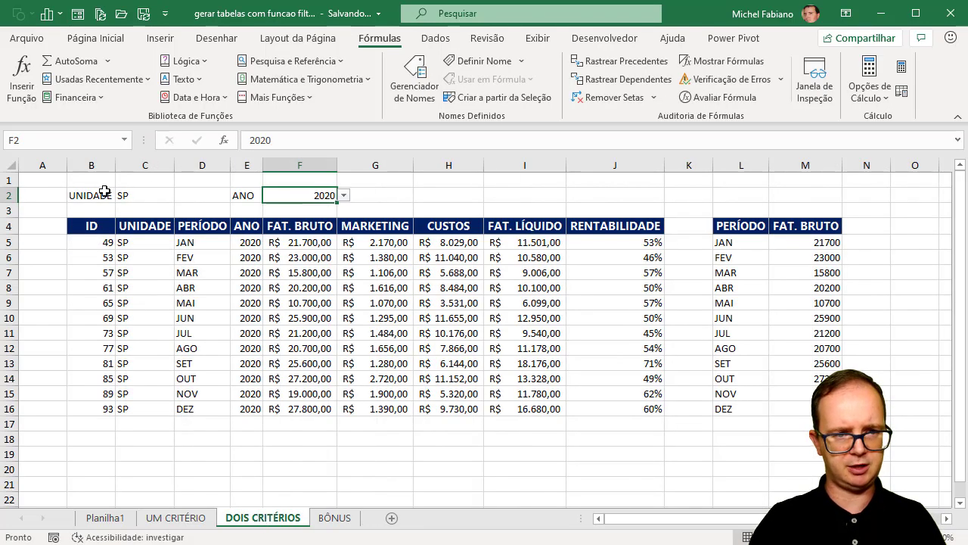
{"action": "left_click_drag", "start_coordinate": [105, 191], "coordinate": [283, 196]}
{"action": "key", "text": "ctrl+c"}
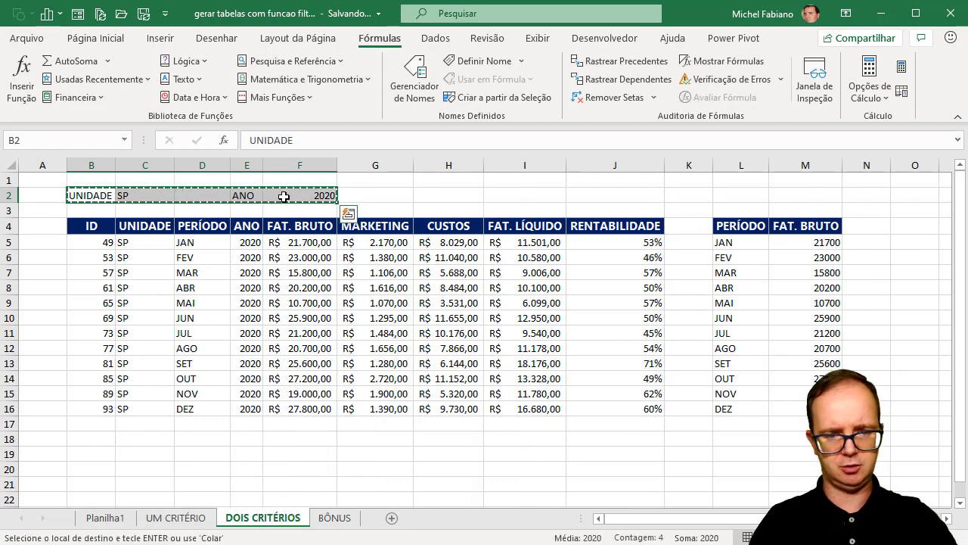
{"action": "left_click", "coordinate": [335, 517]}
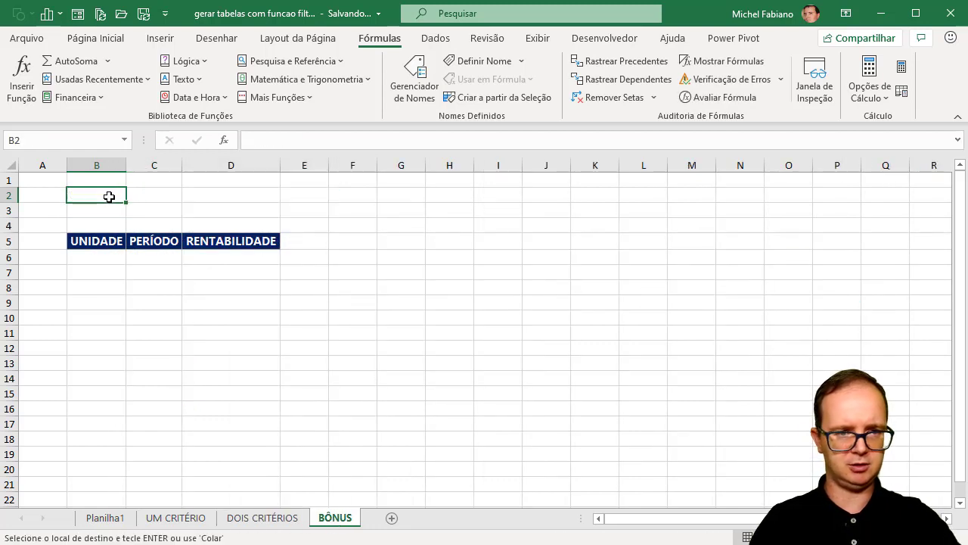
{"action": "key", "text": "ctrl+v"}
Set the BÔNUS UNIDADE selector in C2 to MG.
{"action": "left_click", "coordinate": [352, 226]}
{"action": "left_click", "coordinate": [178, 195]}
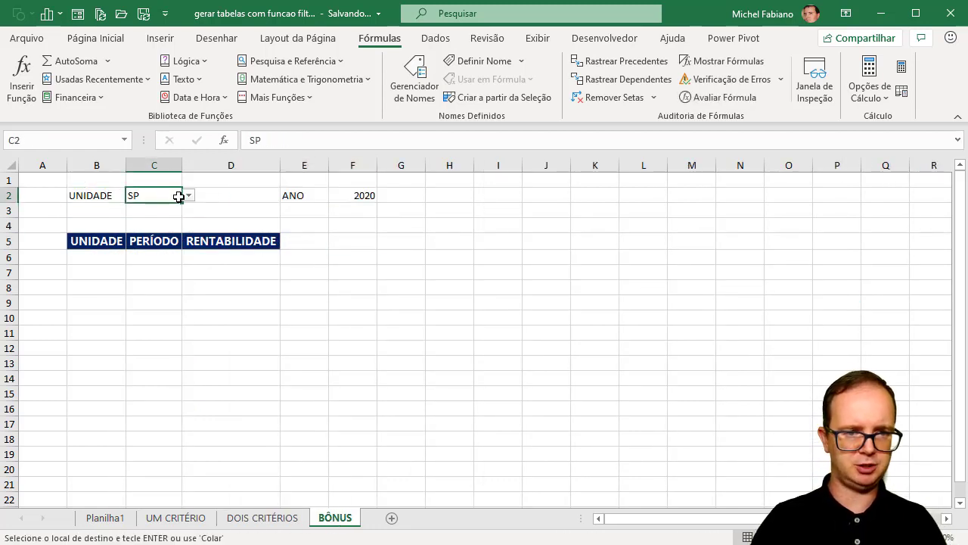
{"action": "left_click", "coordinate": [188, 195]}
{"action": "left_click", "coordinate": [158, 218]}
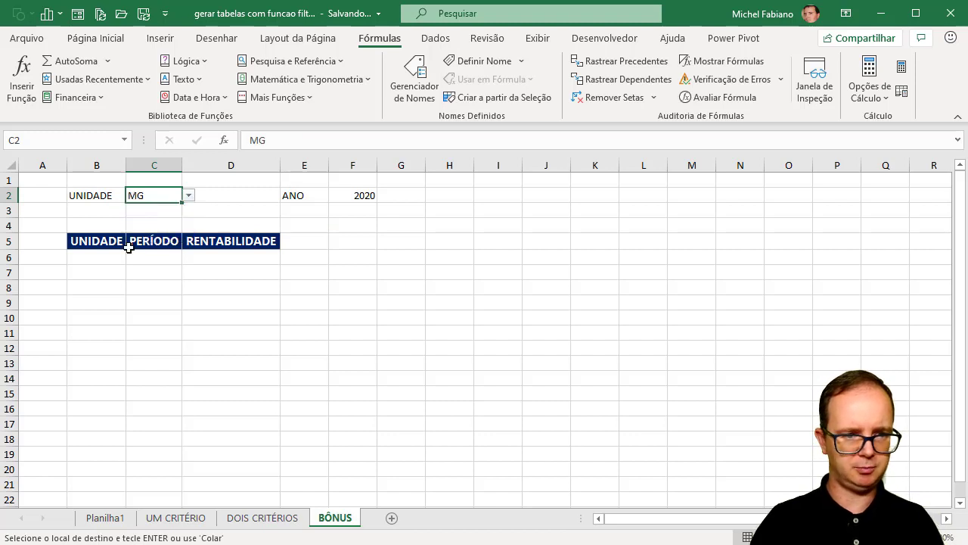
{"action": "left_click", "coordinate": [118, 259]}
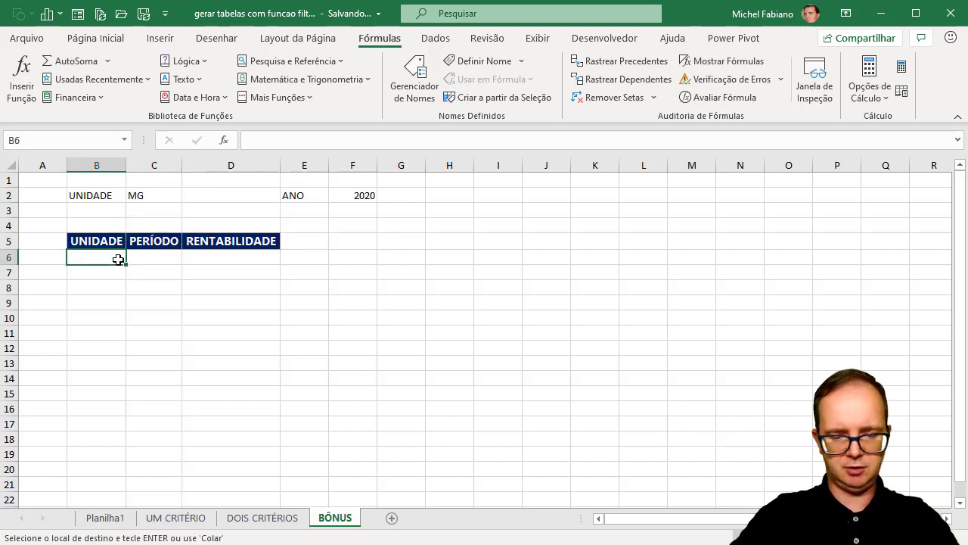
Start B6 with =FILTRO(Planilha1!B5:J101;Planilha1!C5:C101=BÔNUS!C2 to match the unit in C2.
{"action": "type", "text": "=FILTRO("}
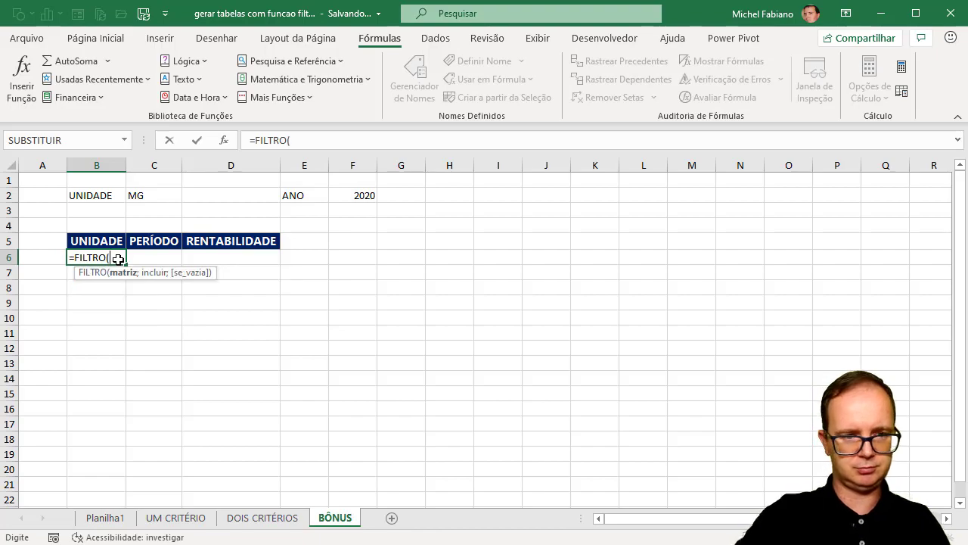
{"action": "left_click", "coordinate": [106, 517]}
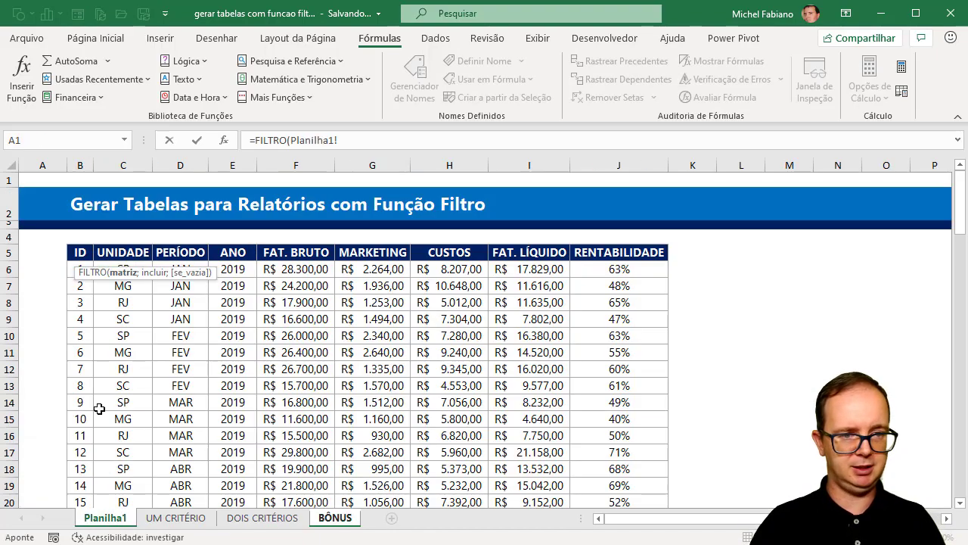
{"action": "mouse_move", "coordinate": [79, 252]}
{"action": "left_mouse_down"}
{"action": "mouse_move", "coordinate": [541, 429]}
{"action": "mouse_move", "coordinate": [601, 499]}
{"action": "mouse_move", "coordinate": [610, 480]}
{"action": "left_mouse_up"}
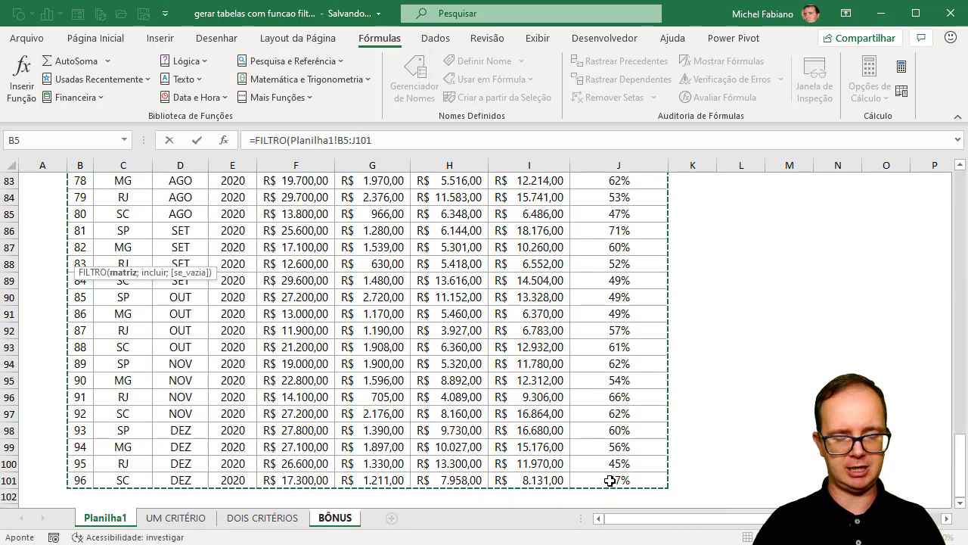
{"action": "type", "text": ";"}
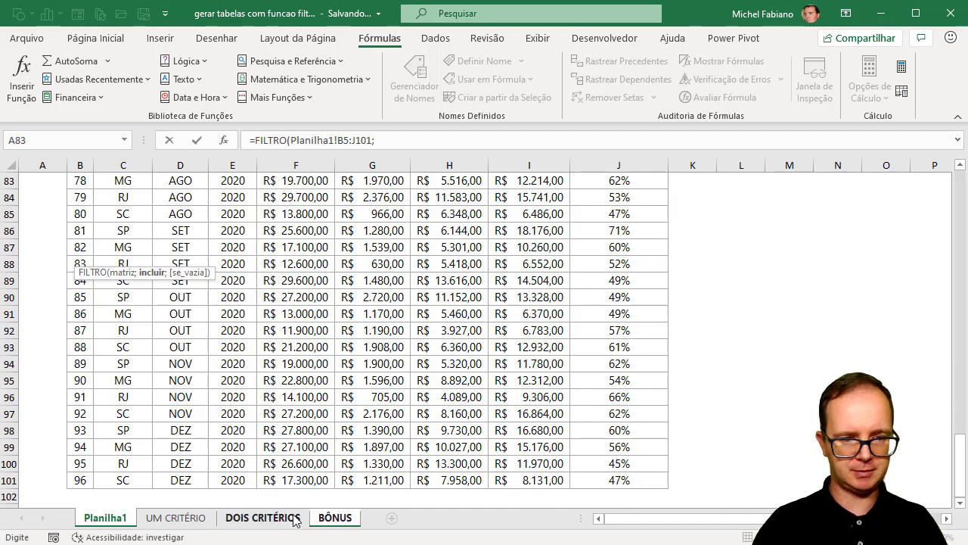
{"action": "mouse_move", "coordinate": [124, 479]}
{"action": "left_mouse_down"}
{"action": "mouse_move", "coordinate": [132, 128]}
{"action": "mouse_move", "coordinate": [120, 140]}
{"action": "mouse_move", "coordinate": [122, 208]}
{"action": "left_mouse_up"}
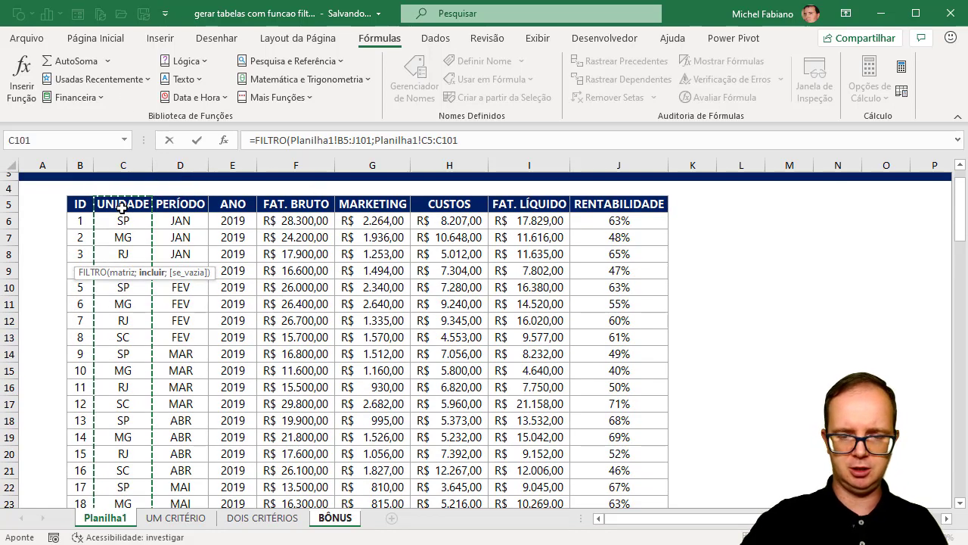
{"action": "type", "text": "="}
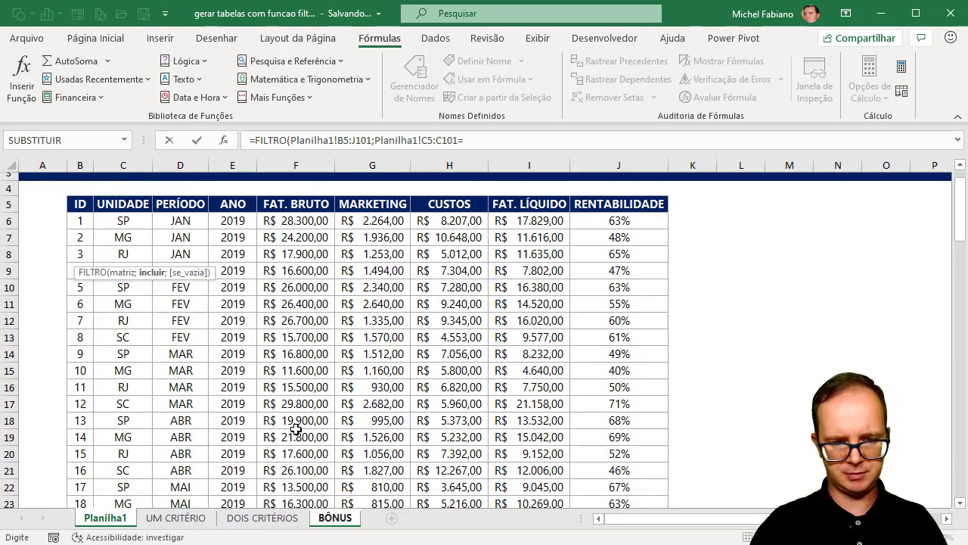
{"action": "left_click", "coordinate": [325, 519]}
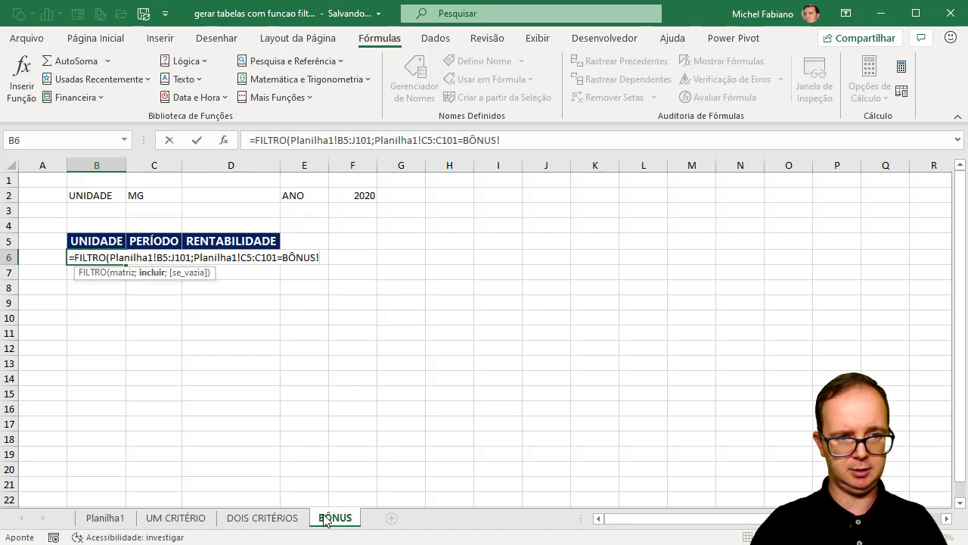
{"action": "left_click", "coordinate": [157, 197]}
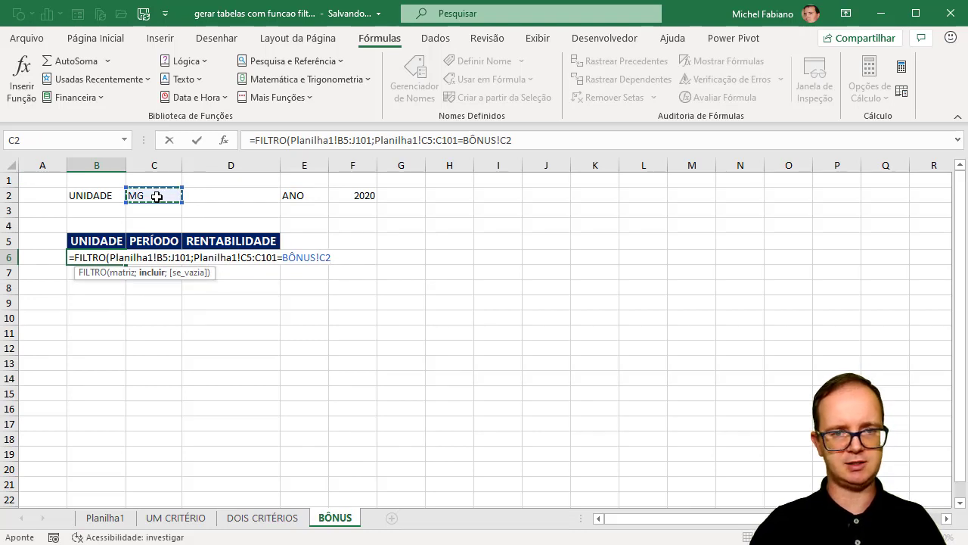
Multiply the unit condition by (Planilha1!E5:E101=BÔNUS!F2) and commit, spilling MG 2020 rows into B6:J17.
{"action": "left_click", "coordinate": [377, 141]}
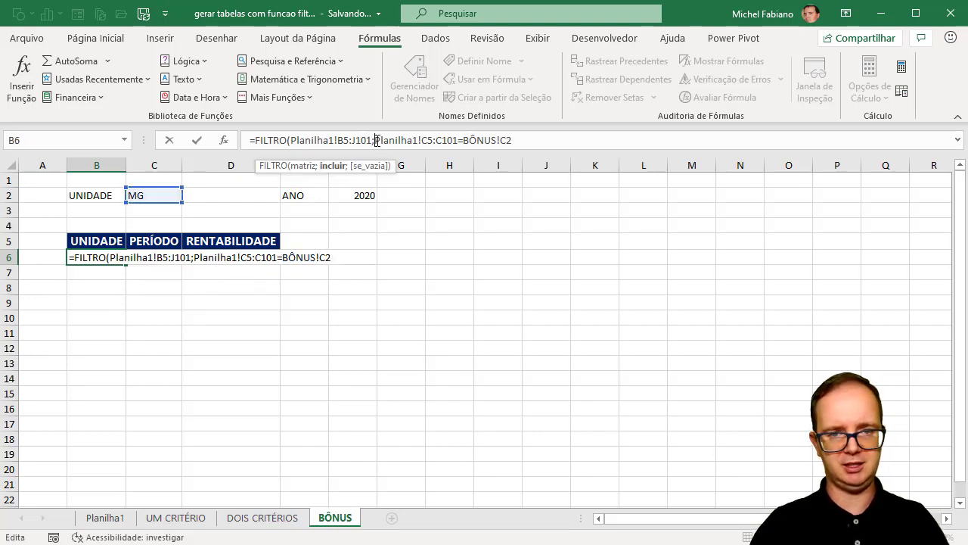
{"action": "type", "text": "(0"}
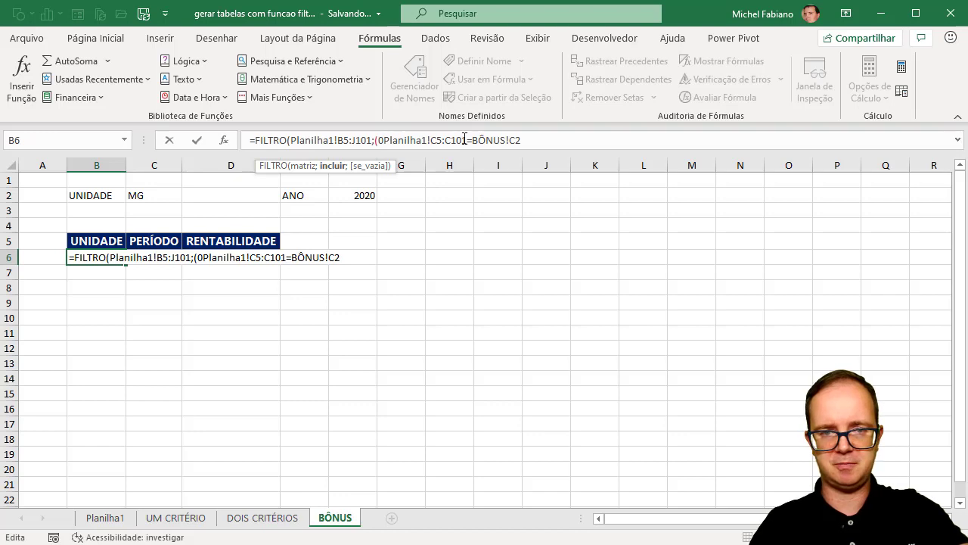
{"action": "key", "text": "BackSpace"}
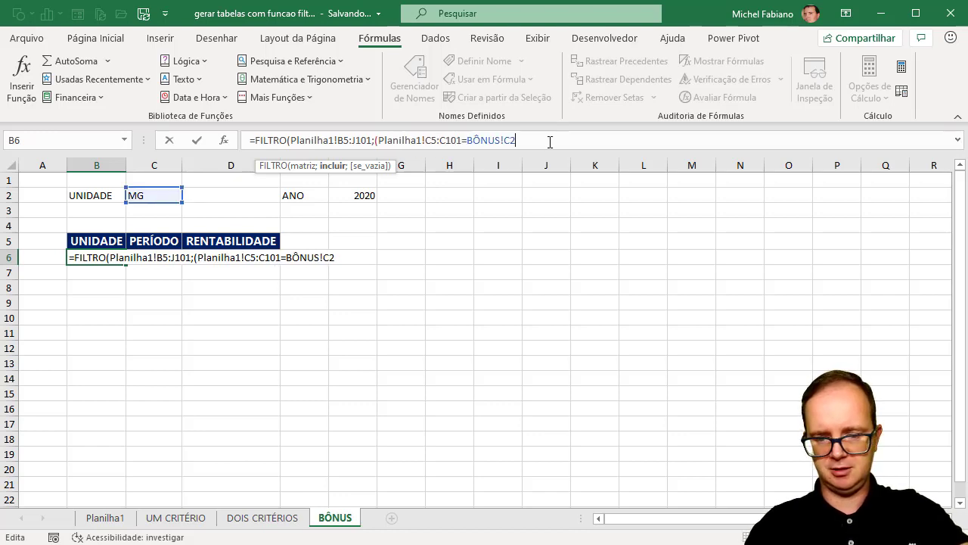
{"action": "type", "text": ")*"}
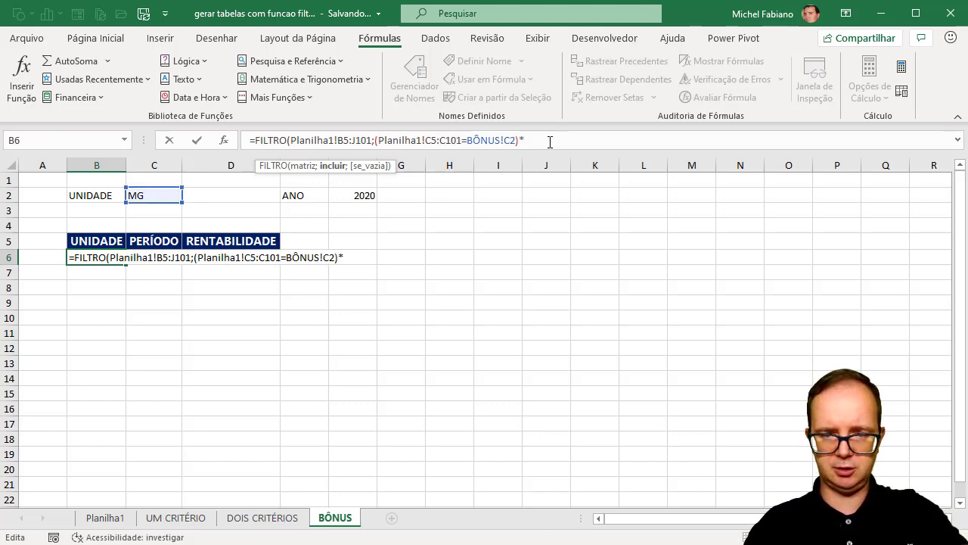
{"action": "type", "text": "("}
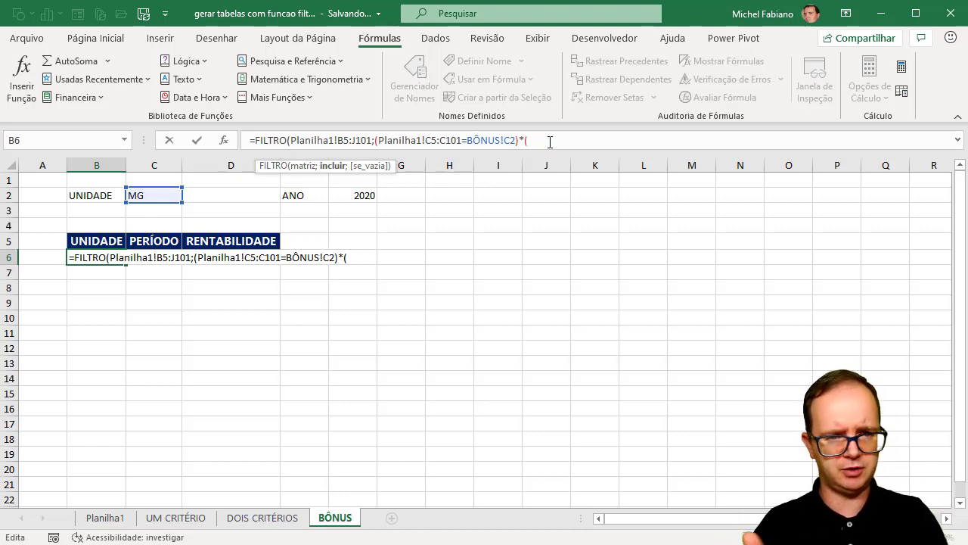
{"action": "left_click", "coordinate": [550, 142]}
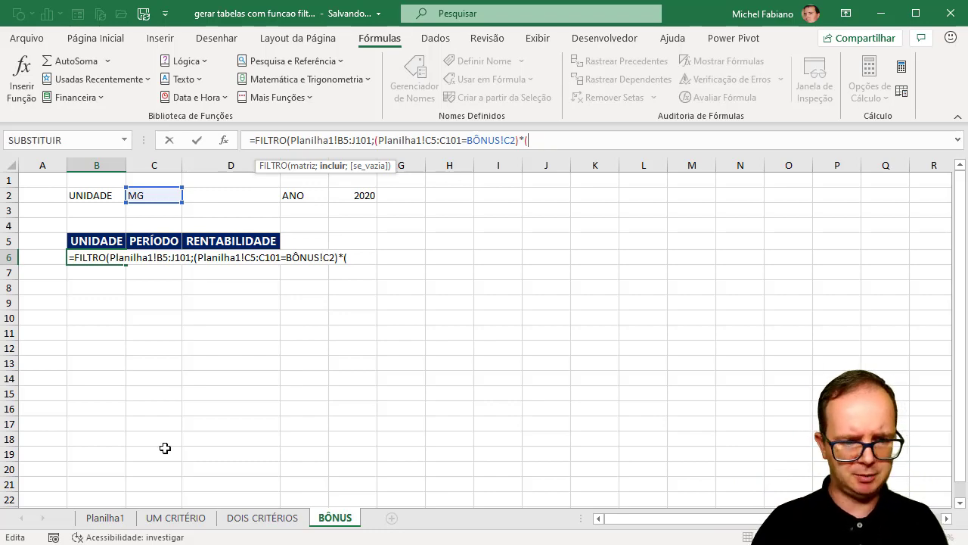
{"action": "left_click", "coordinate": [127, 518]}
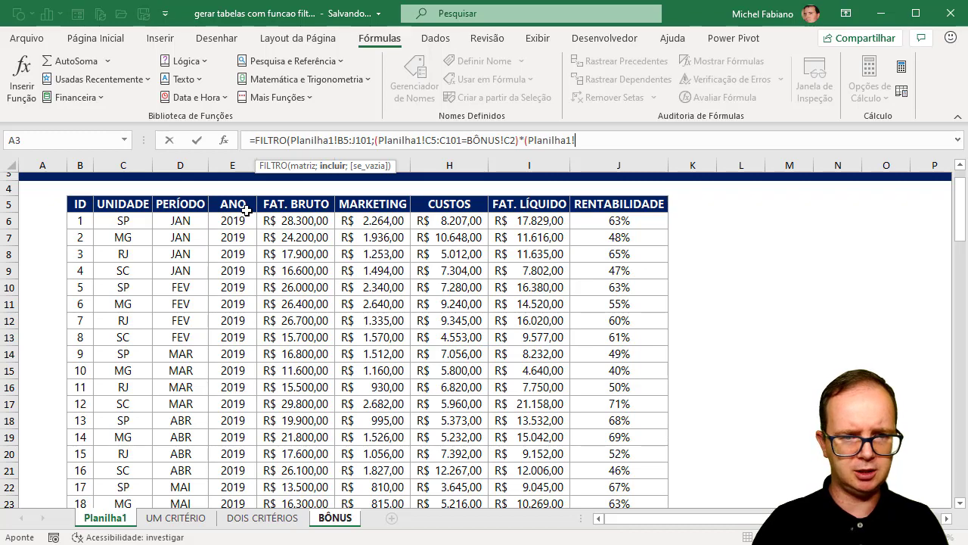
{"action": "mouse_move", "coordinate": [246, 210]}
{"action": "left_mouse_down"}
{"action": "mouse_move", "coordinate": [241, 490]}
{"action": "mouse_move", "coordinate": [238, 472]}
{"action": "left_mouse_up"}
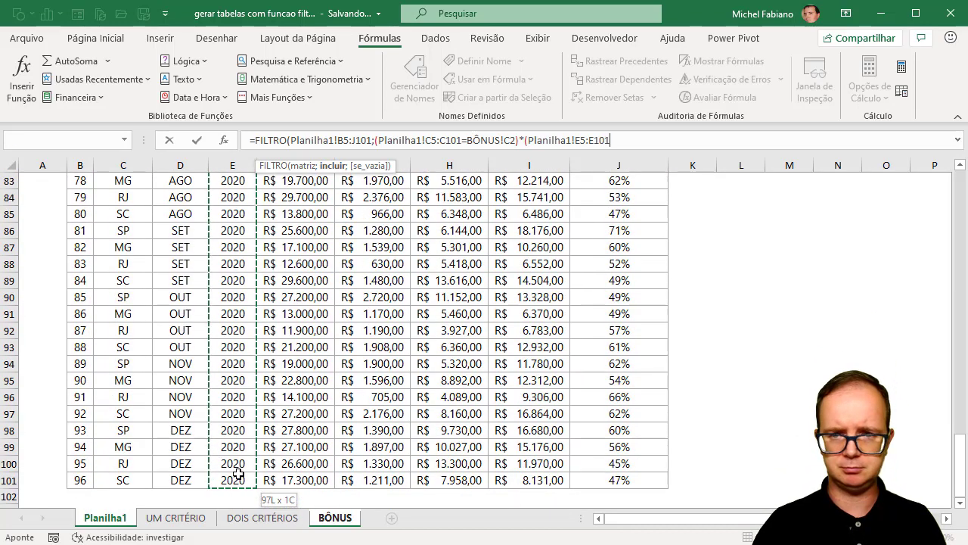
{"action": "type", "text": "="}
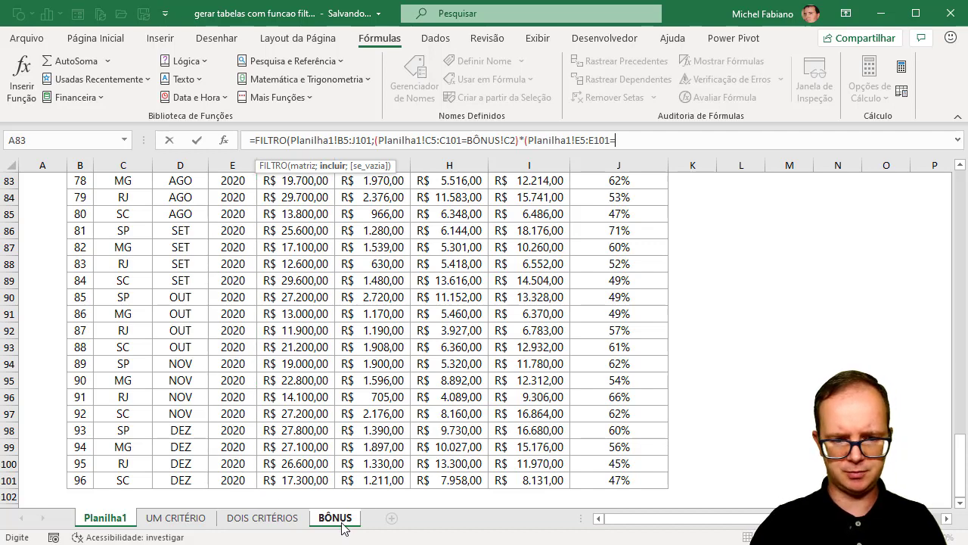
{"action": "left_click", "coordinate": [336, 519]}
{"action": "left_click", "coordinate": [357, 195]}
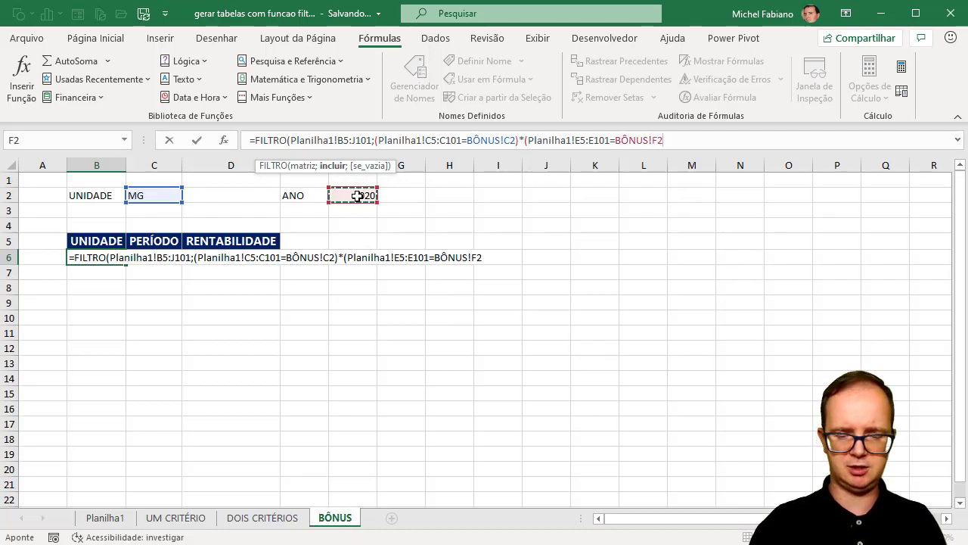
{"action": "type", "text": ")"}
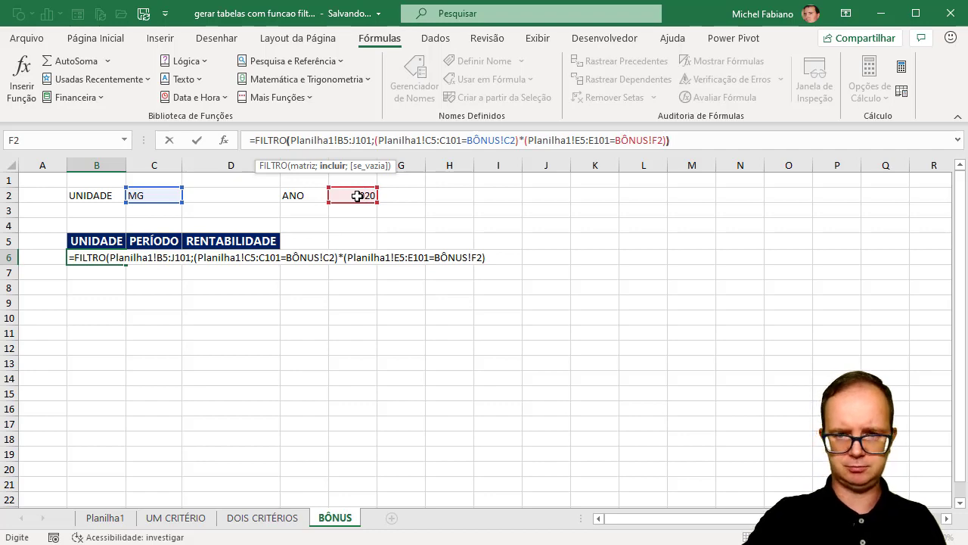
{"action": "key", "text": "Return"}
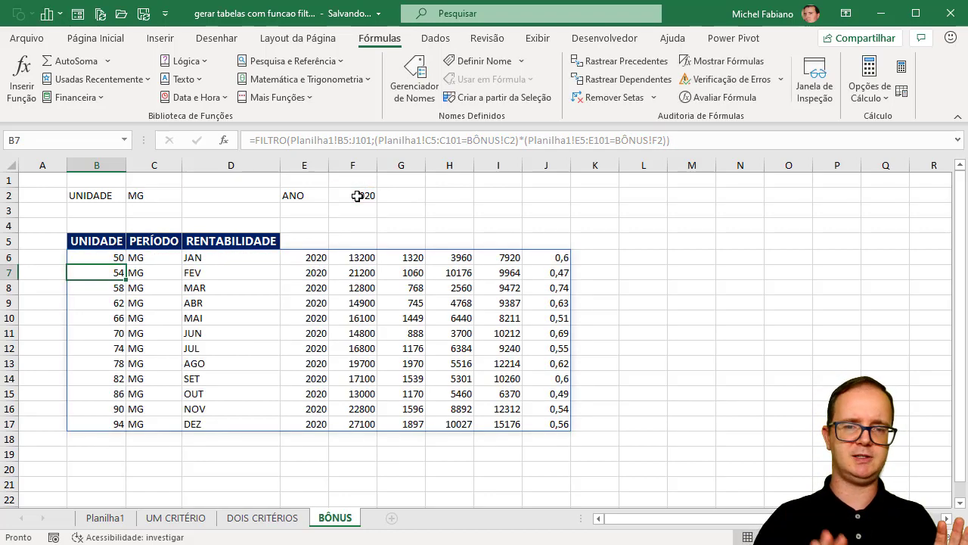
Wrap the B6 formula in an outer FILTRO with column array {1\1\1\1\1\1\1\1\1}.
{"action": "left_click", "coordinate": [100, 254]}
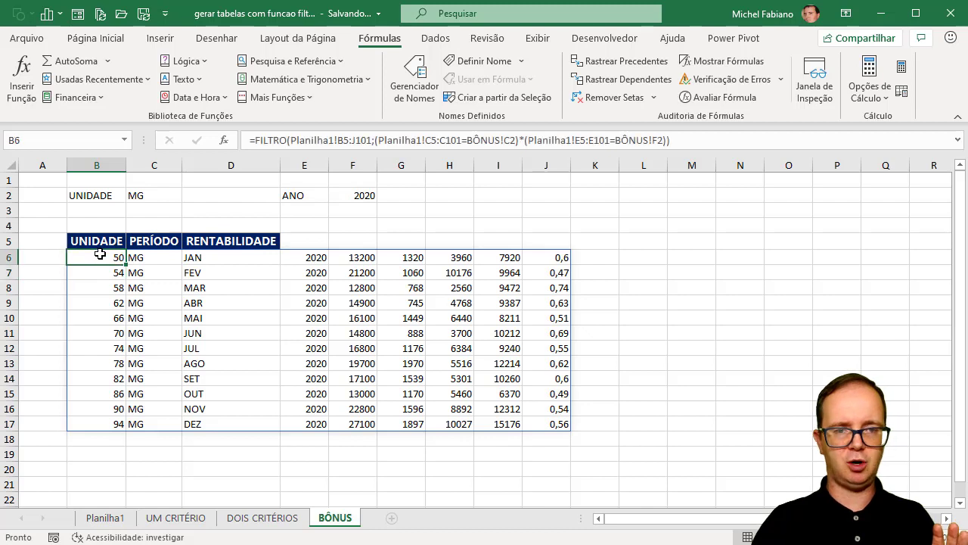
{"action": "left_click", "coordinate": [255, 140]}
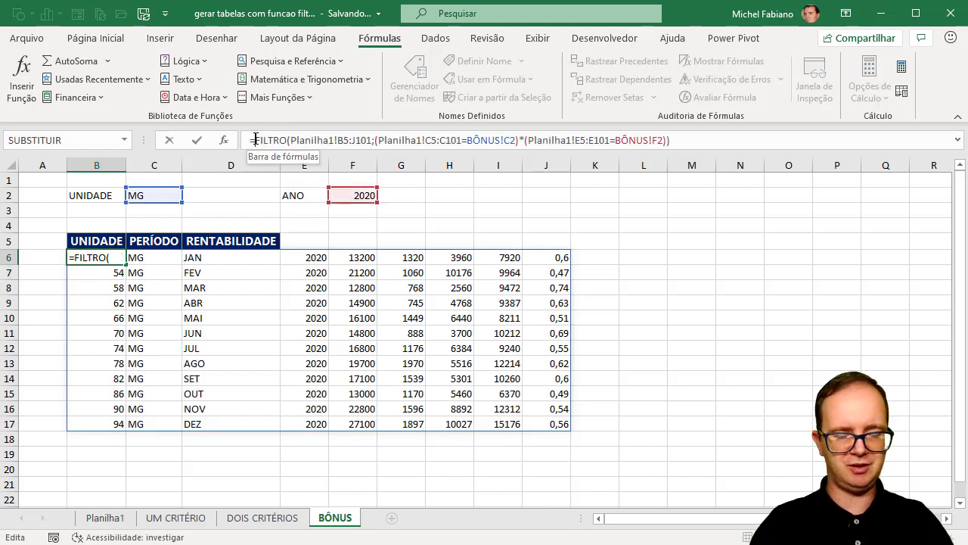
{"action": "type", "text": "FILTRO"}
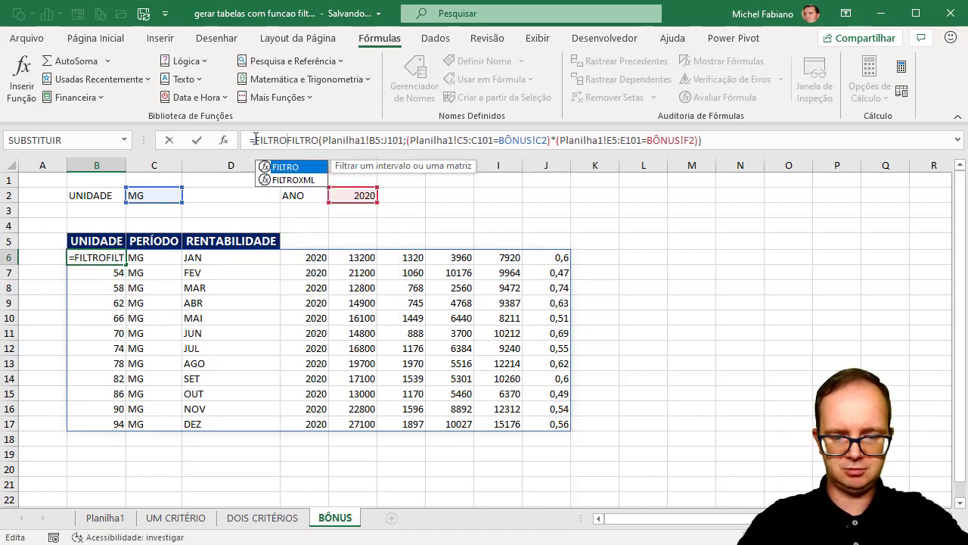
{"action": "type", "text": "("}
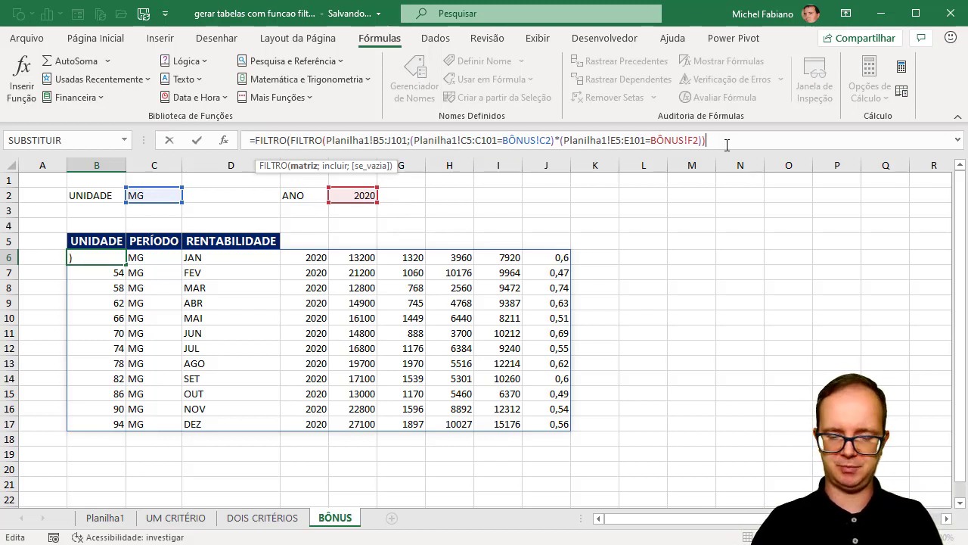
{"action": "type", "text": ";{"}
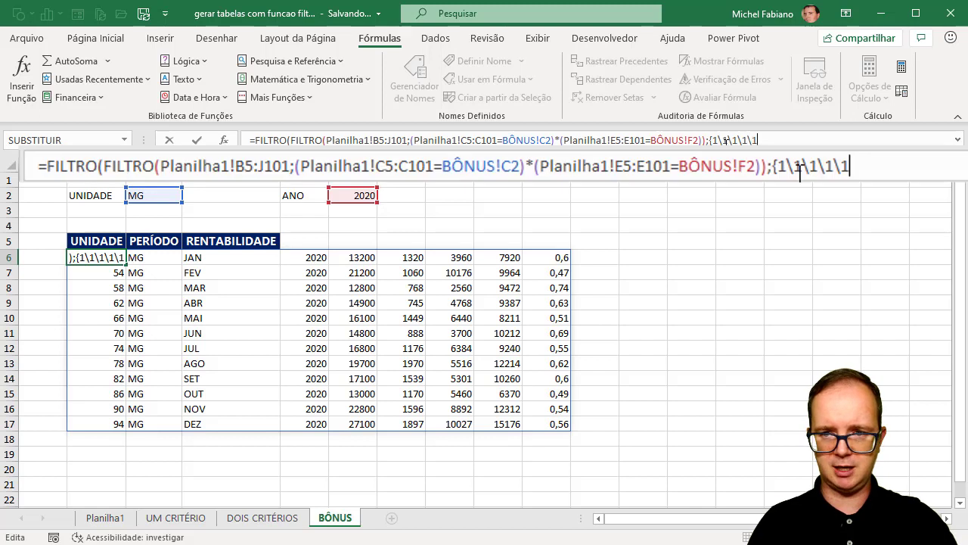
{"action": "type", "text": "1\\1\\1\\"}
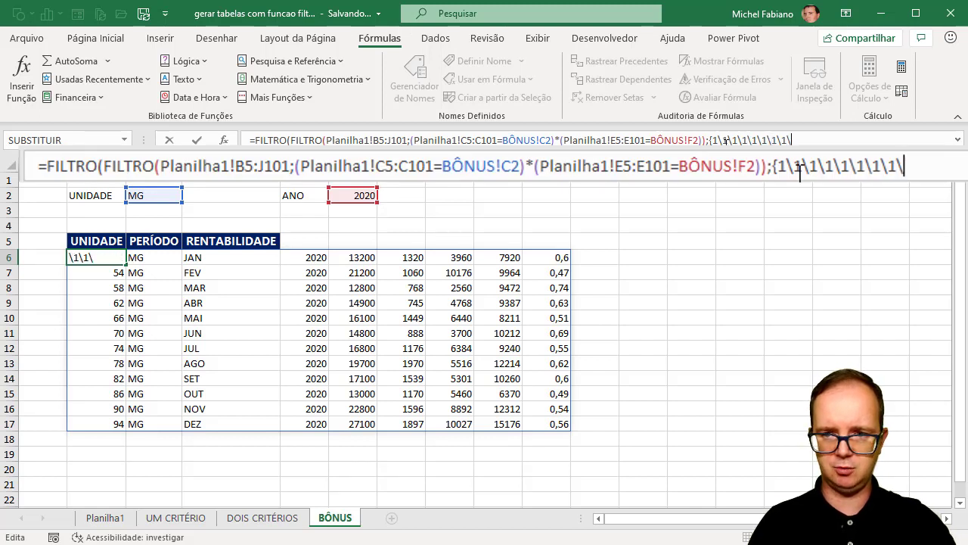
{"action": "type", "text": "1\\1\\"}
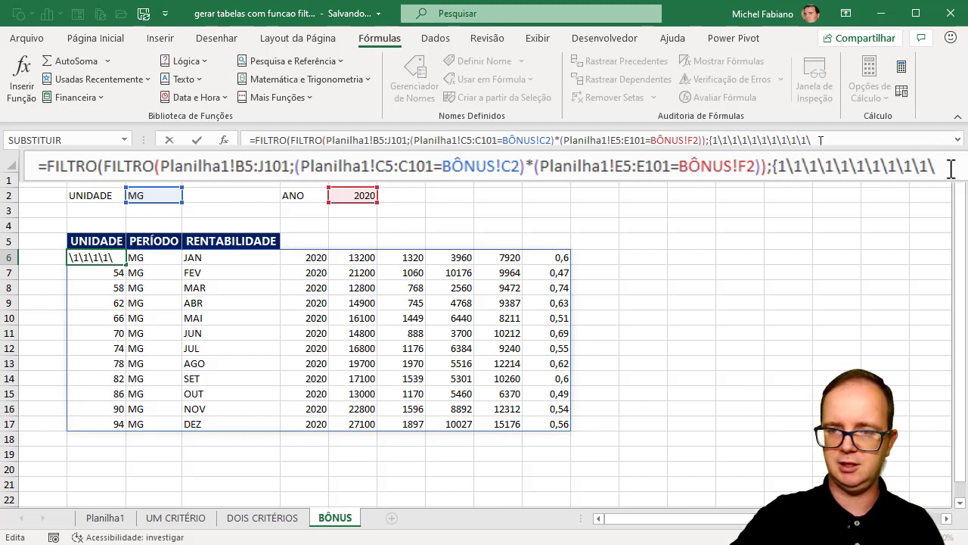
{"action": "key", "text": "BackSpace"}
{"action": "key", "text": "BackSpace"}
{"action": "key", "text": "BackSpace"}
{"action": "type", "text": "}"}
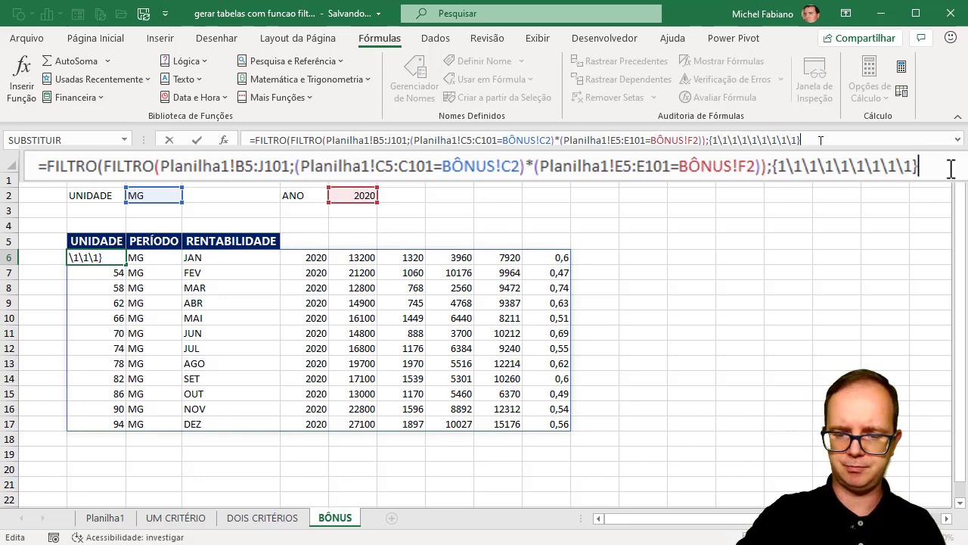
{"action": "type", "text": ")"}
{"action": "key", "text": "Return"}
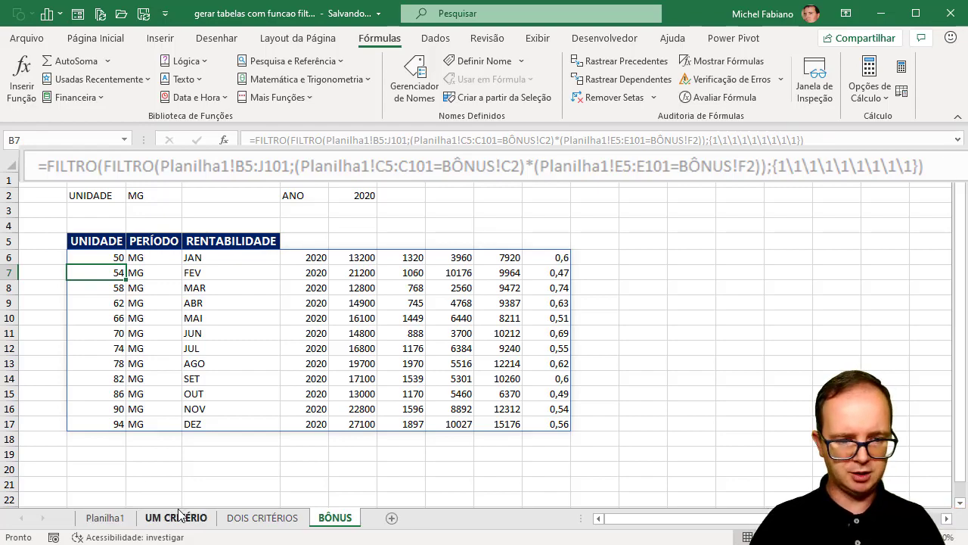
Copy Planilha1's header row B5:J5 into B3 on the BÔNUS sheet.
{"action": "left_click", "coordinate": [113, 517]}
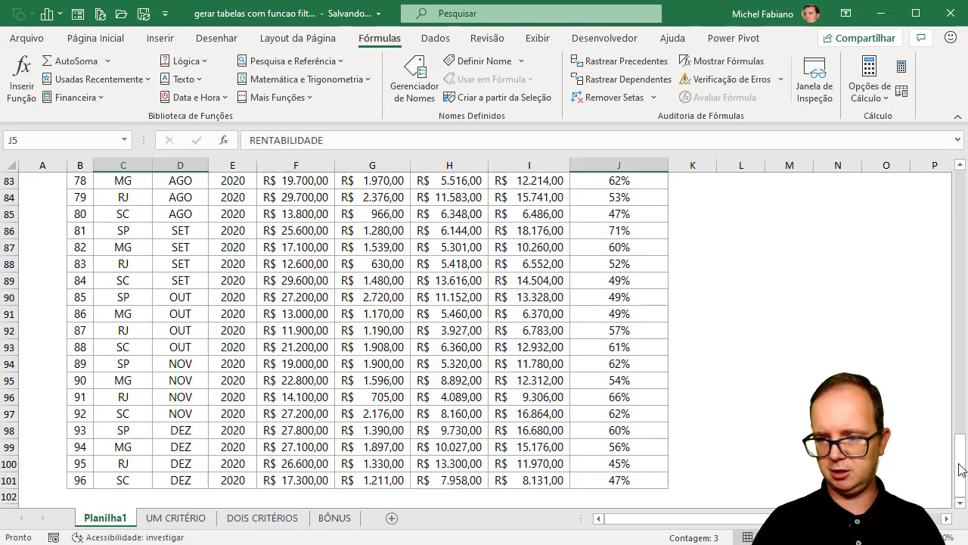
{"action": "left_click_drag", "start_coordinate": [960, 469], "coordinate": [960, 181]}
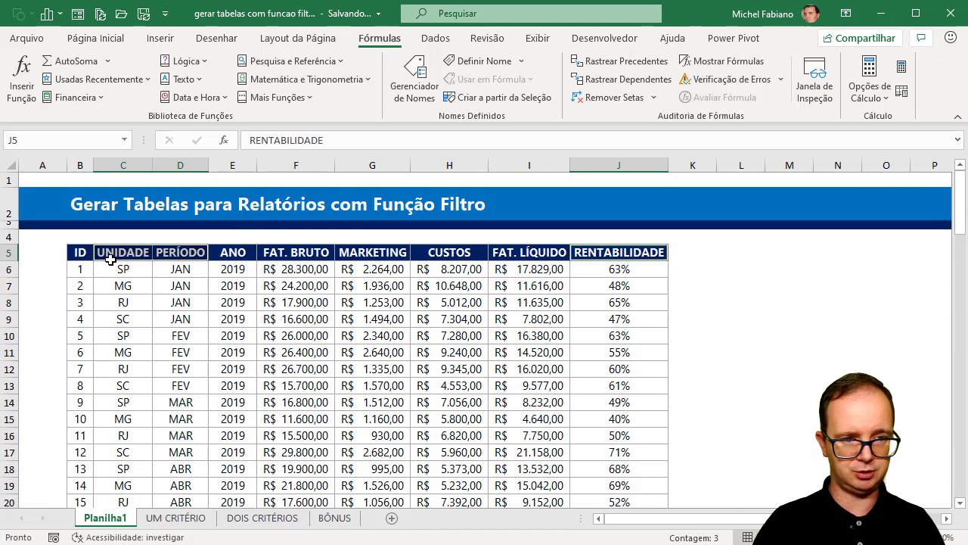
{"action": "left_click_drag", "start_coordinate": [81, 253], "coordinate": [599, 254]}
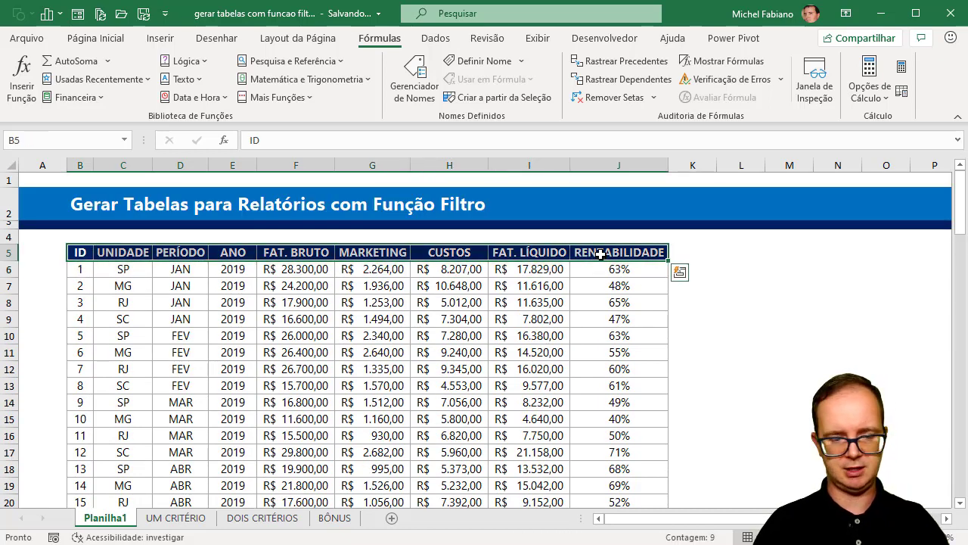
{"action": "key", "text": "ctrl+c"}
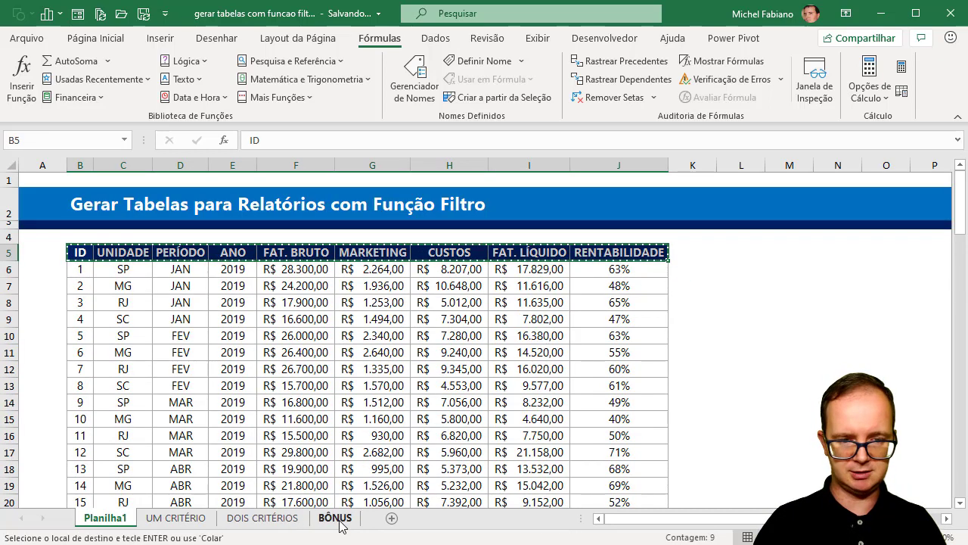
{"action": "left_click", "coordinate": [335, 517]}
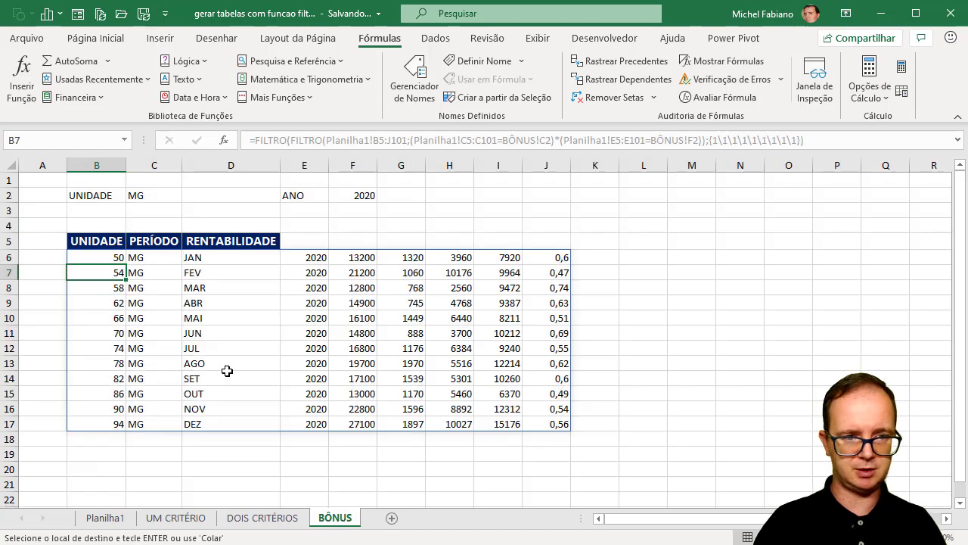
{"action": "left_click", "coordinate": [87, 212]}
{"action": "key", "text": "ctrl+v"}
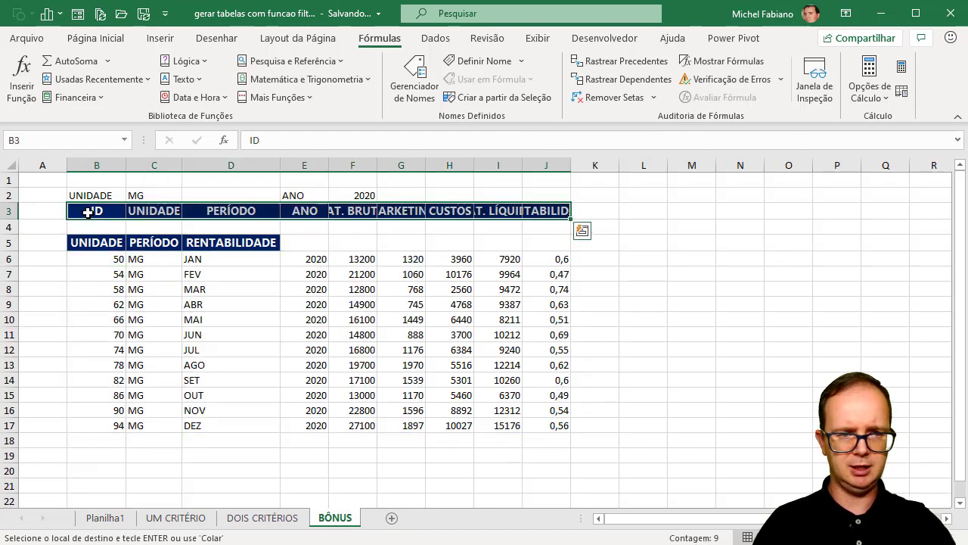
Review the pasted ID, UNIDADE, PERÍODO and ANO headers, then move to the B6 formula.
{"action": "left_click", "coordinate": [87, 212]}
{"action": "left_click", "coordinate": [134, 214]}
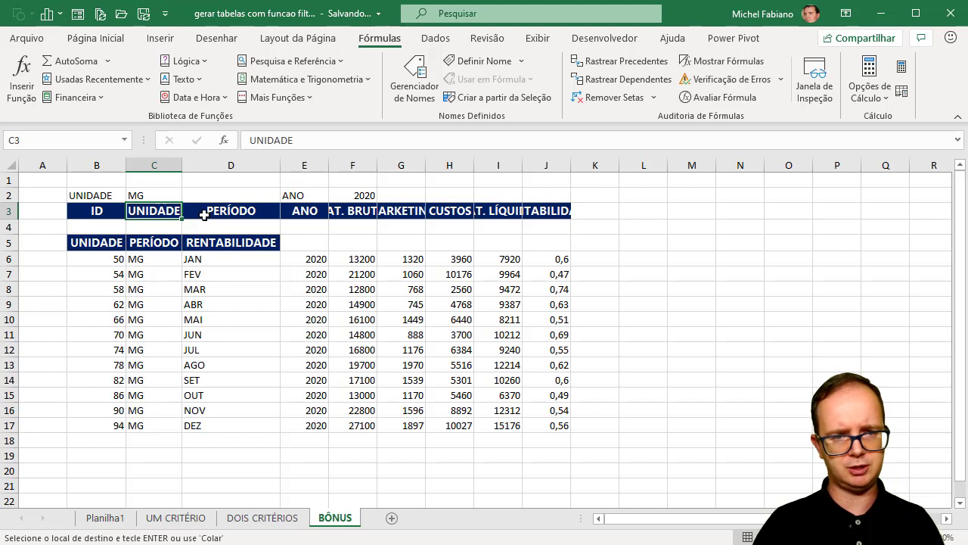
{"action": "left_click", "coordinate": [249, 214]}
{"action": "left_click", "coordinate": [308, 216]}
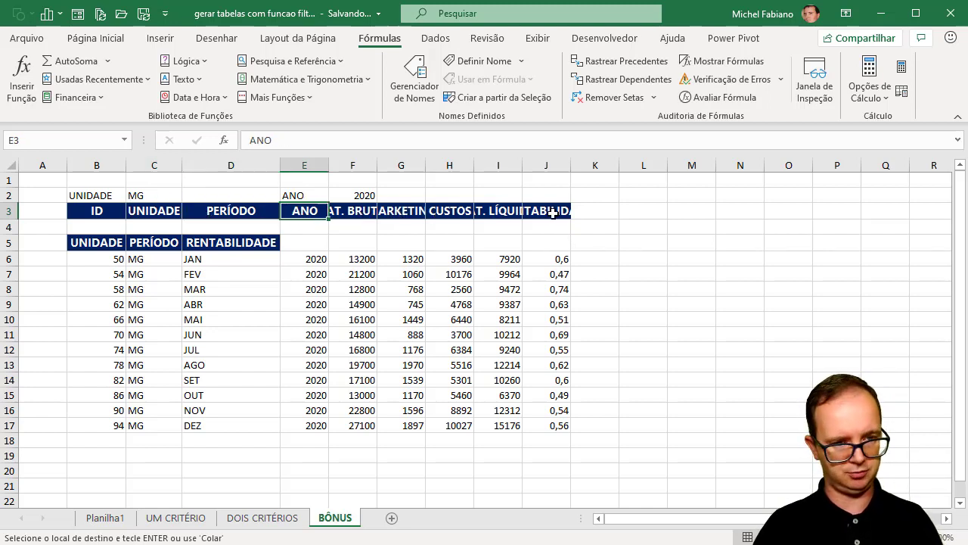
{"action": "left_click", "coordinate": [110, 243]}
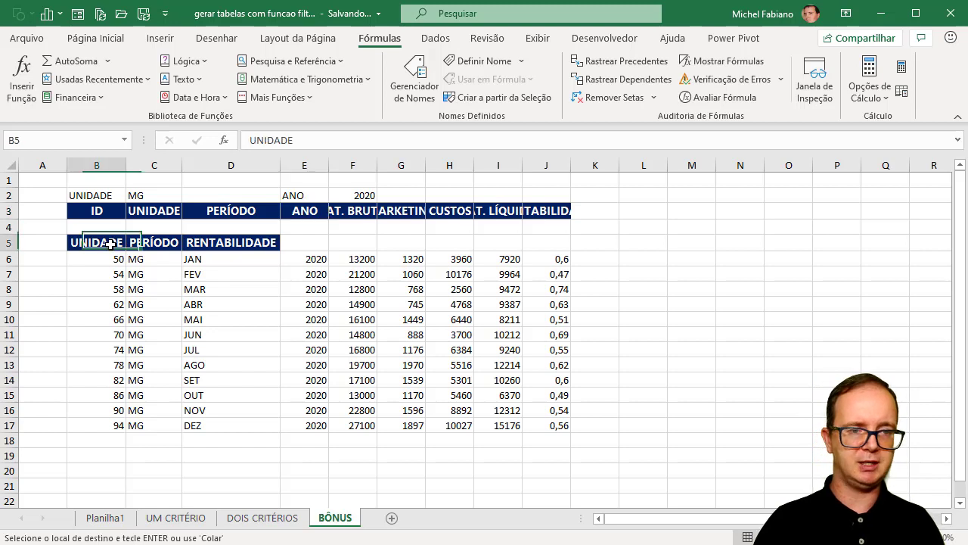
{"action": "key", "text": "Down"}
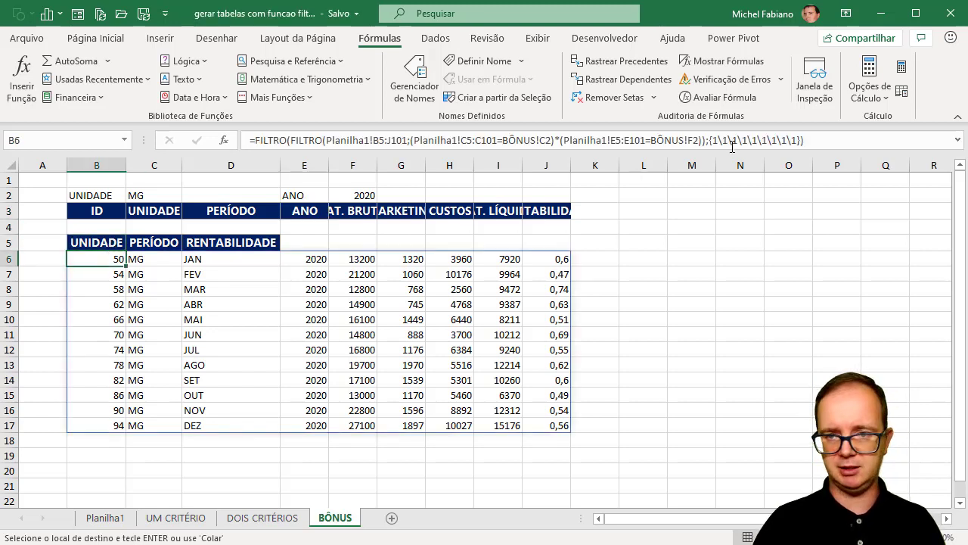
Change the outer FILTRO array to {0\1\1\0\0\0\0\0\1}, keeping UNIDADE, PERÍODO and RENTABILIDADE.
{"action": "left_click", "coordinate": [719, 140]}
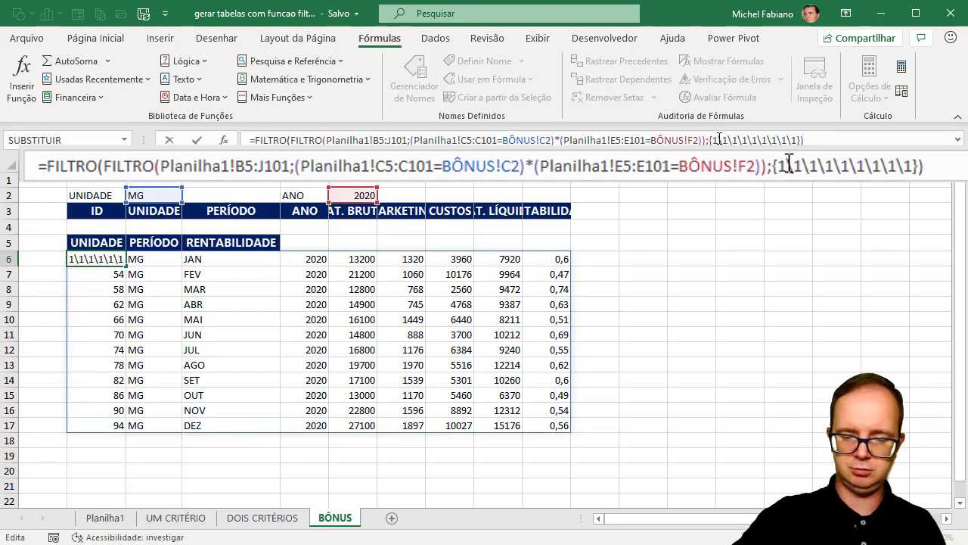
{"action": "key", "text": "BackSpace"}
{"action": "type", "text": "0"}
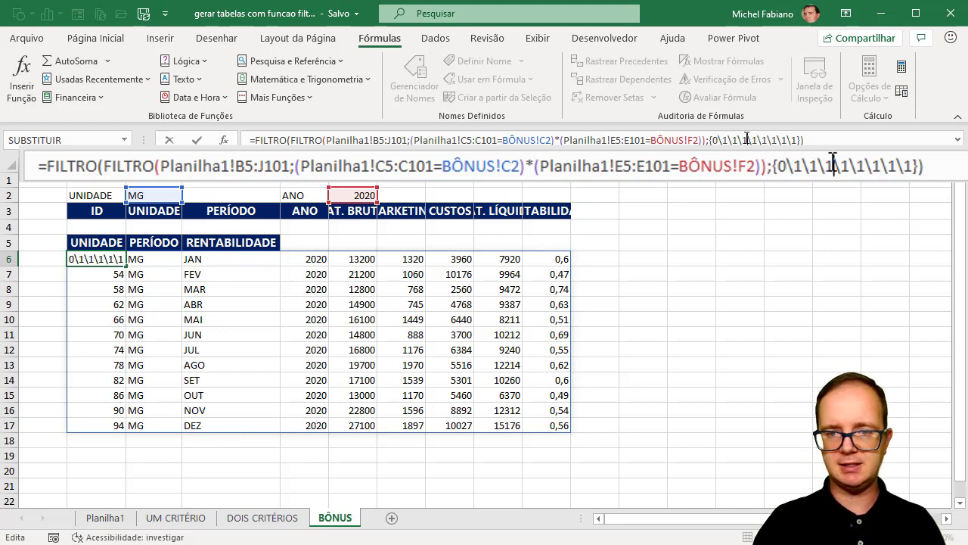
{"action": "left_click", "coordinate": [832, 165]}
{"action": "key", "text": "BackSpace"}
{"action": "type", "text": "0"}
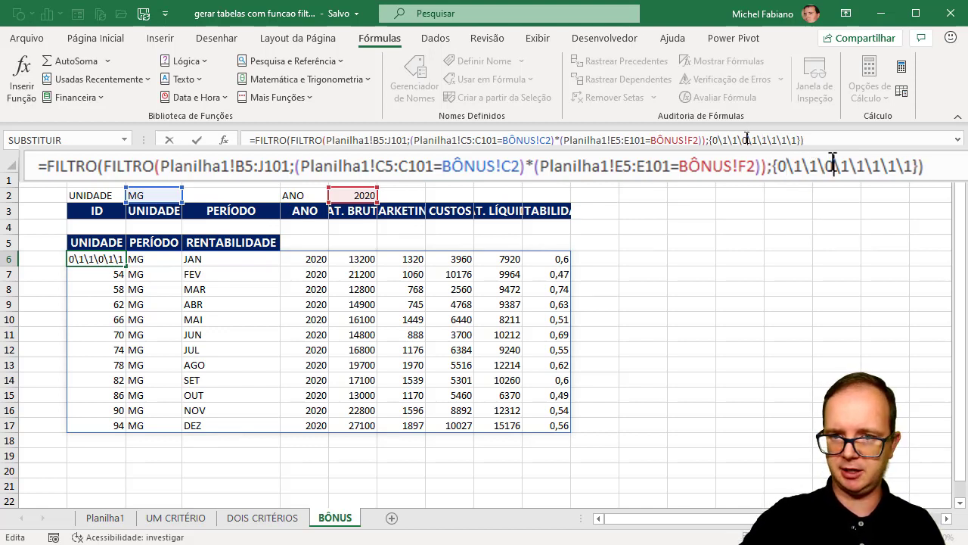
{"action": "left_click", "coordinate": [851, 165]}
{"action": "key", "text": "BackSpace"}
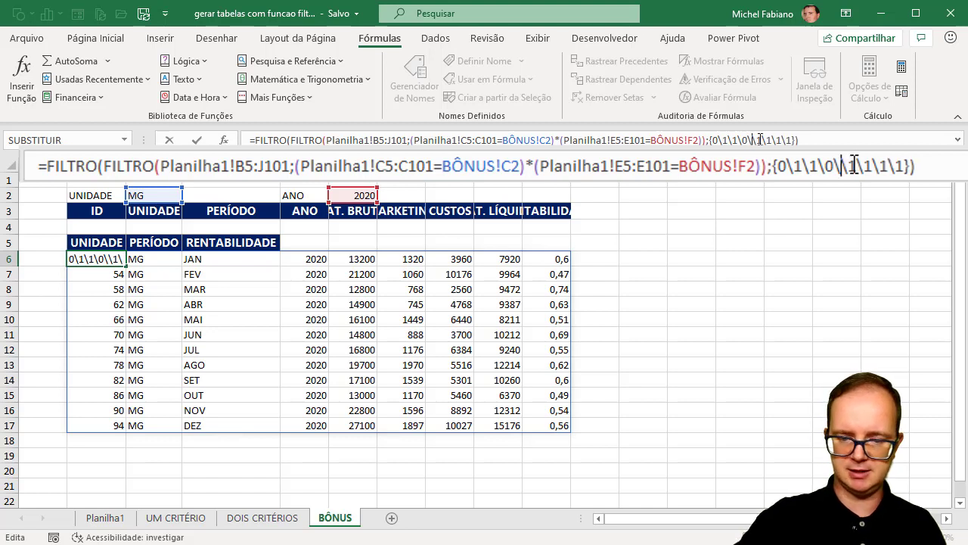
{"action": "type", "text": "0"}
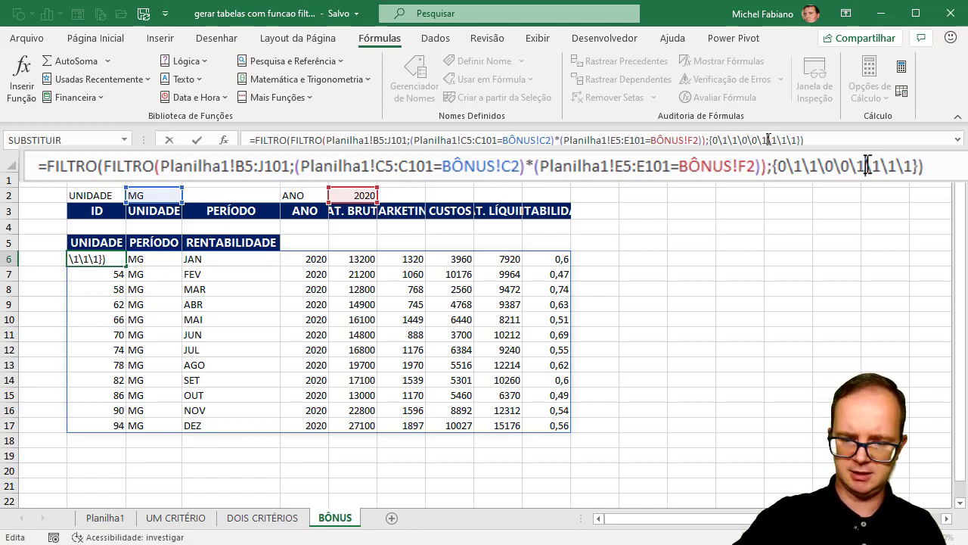
{"action": "key", "text": "BackSpace"}
{"action": "type", "text": "0"}
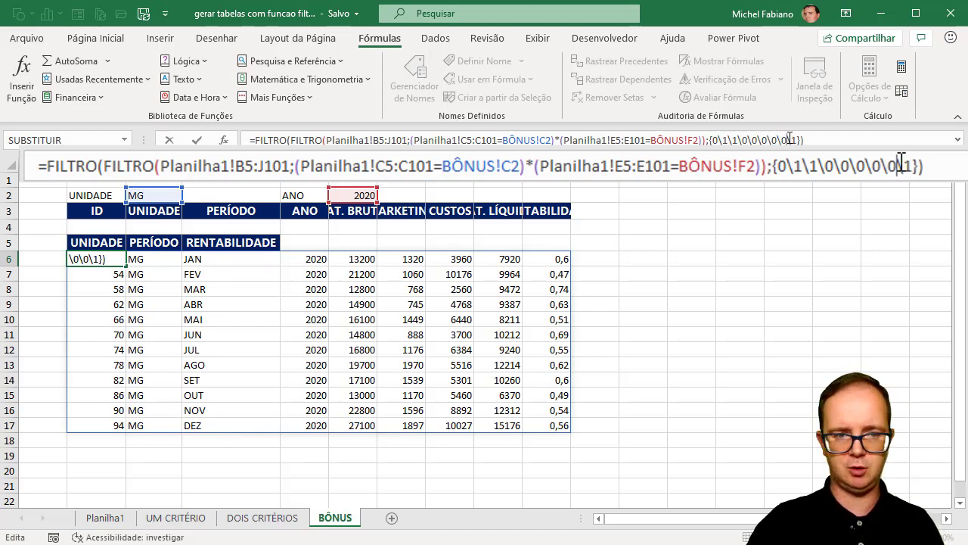
{"action": "key", "text": "Return"}
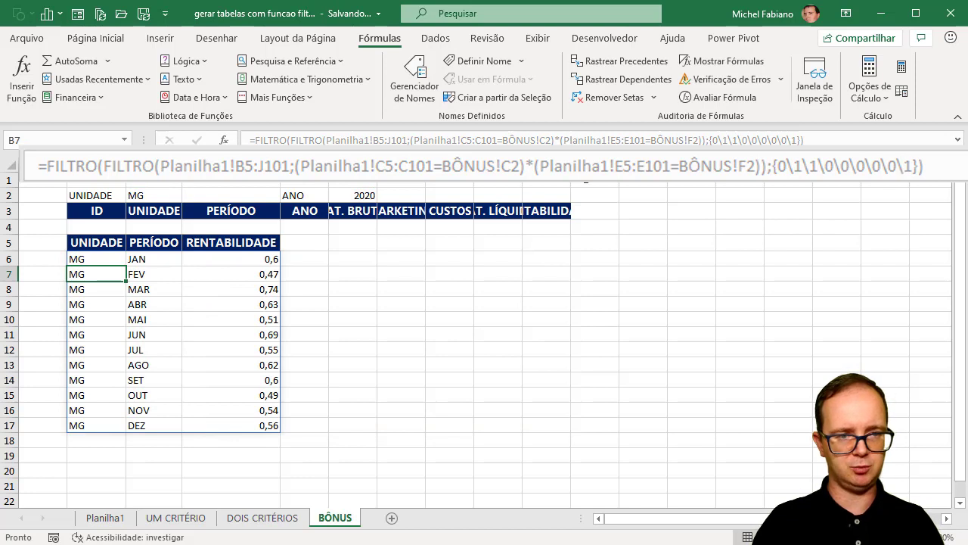
Format the twelve RENTABILIDADE values in D6:D17 as percentages.
{"action": "left_click_drag", "start_coordinate": [263, 259], "coordinate": [256, 424]}
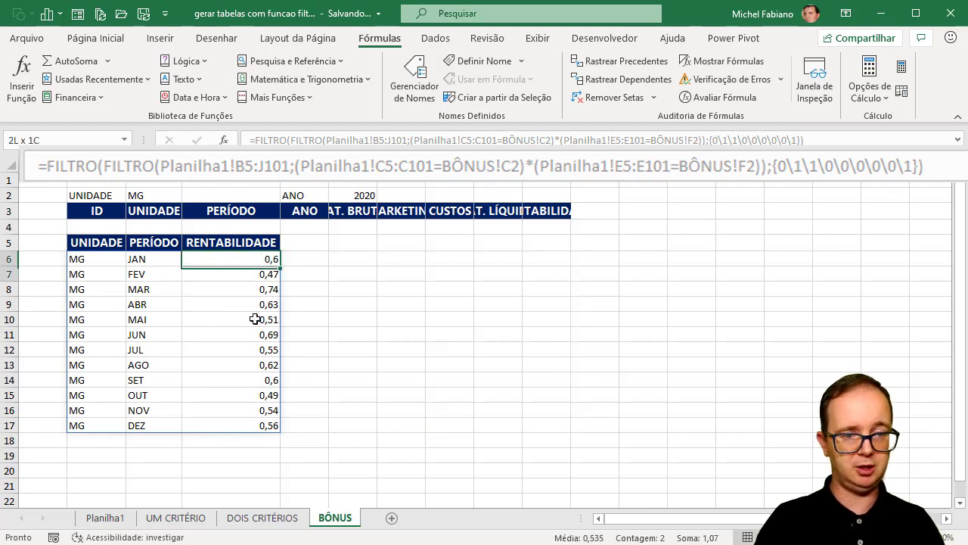
{"action": "left_click", "coordinate": [111, 39]}
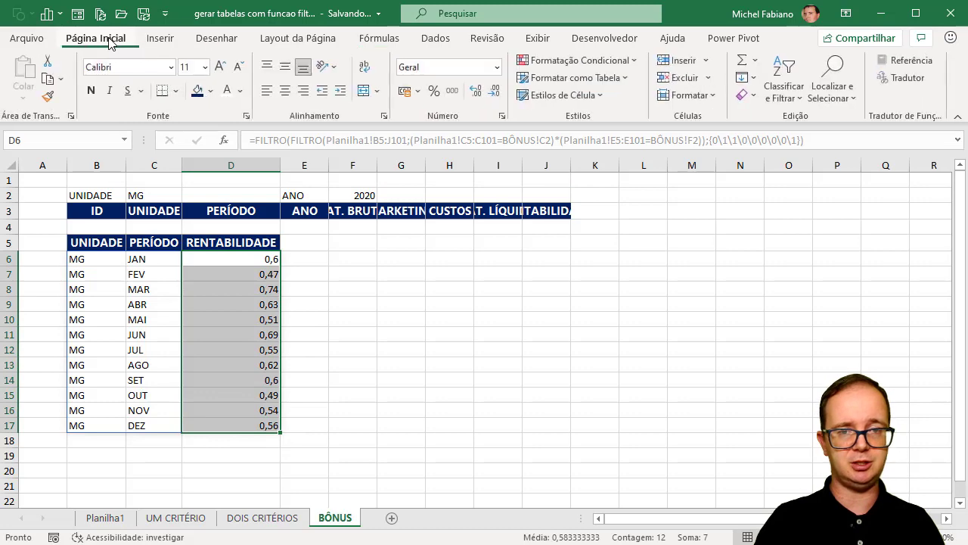
{"action": "left_click", "coordinate": [433, 92]}
{"action": "left_click", "coordinate": [381, 310]}
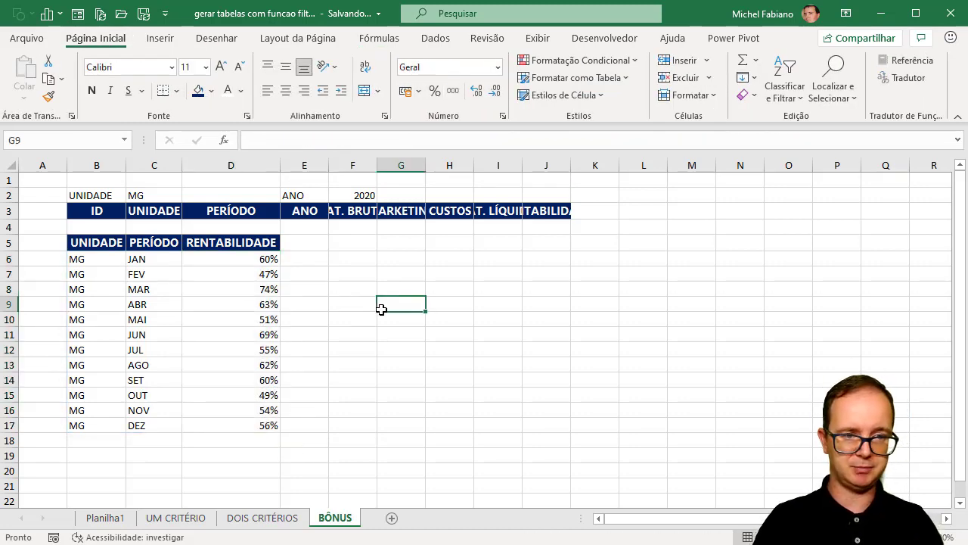
Set the UNIDADE flag in B6's FILTRO array to 0 and move the PERÍODO/RENTABILIDADE headers to B5:C5.
{"action": "left_click", "coordinate": [96, 260]}
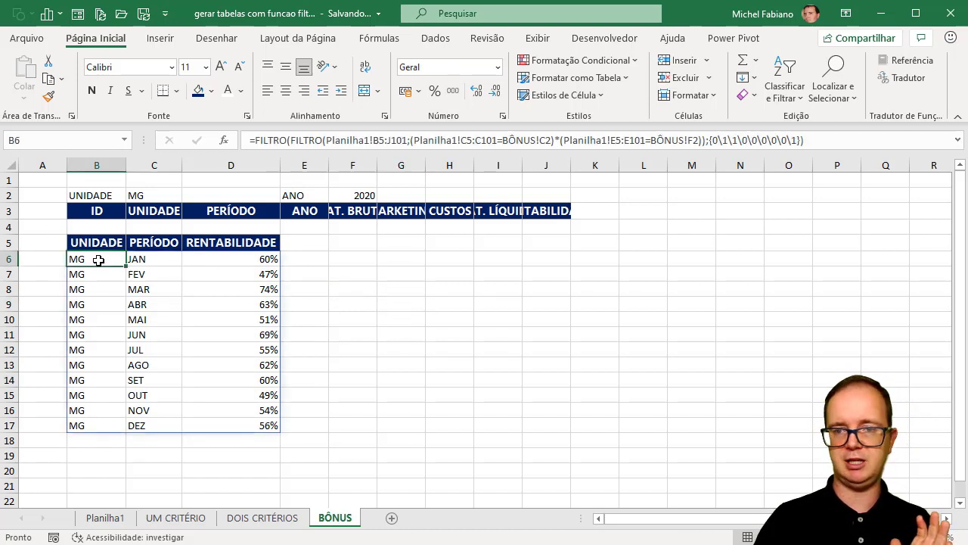
{"action": "left_click", "coordinate": [731, 140]}
{"action": "key", "text": "BackSpace"}
{"action": "type", "text": "0"}
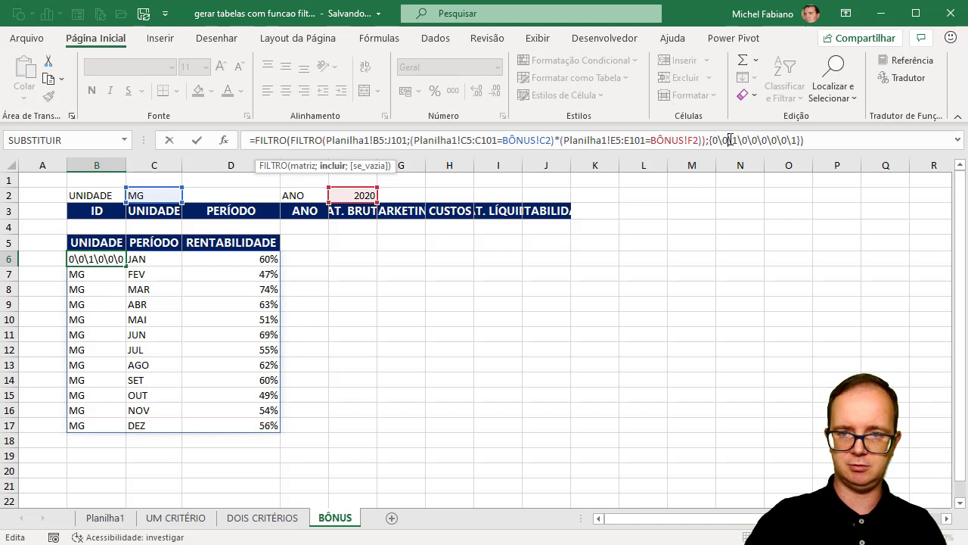
{"action": "key", "text": "Return"}
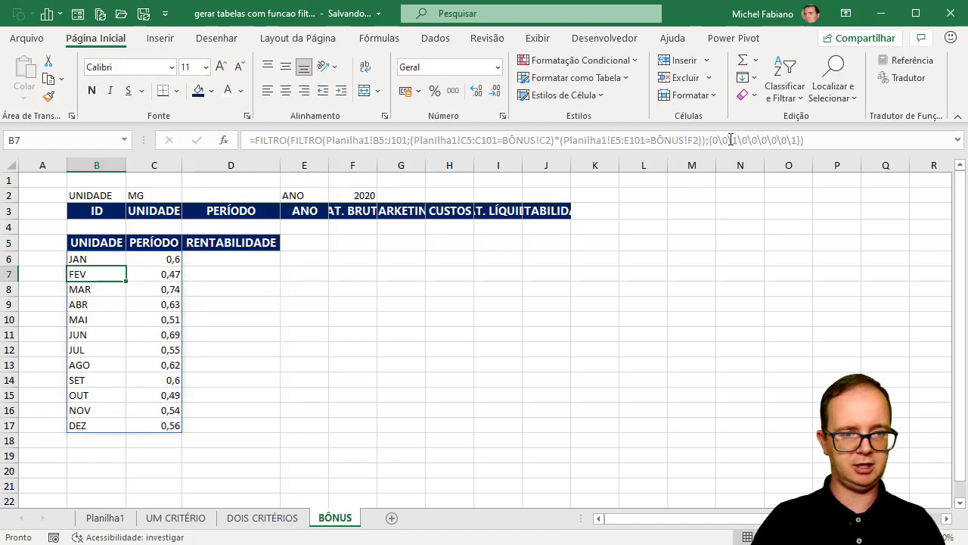
{"action": "mouse_move", "coordinate": [159, 244]}
{"action": "left_mouse_down"}
{"action": "mouse_move", "coordinate": [201, 244]}
{"action": "mouse_move", "coordinate": [156, 256]}
{"action": "left_mouse_up"}
Replace the existing header cells and autofit columns B and C to their contents.
{"action": "left_click", "coordinate": [433, 323]}
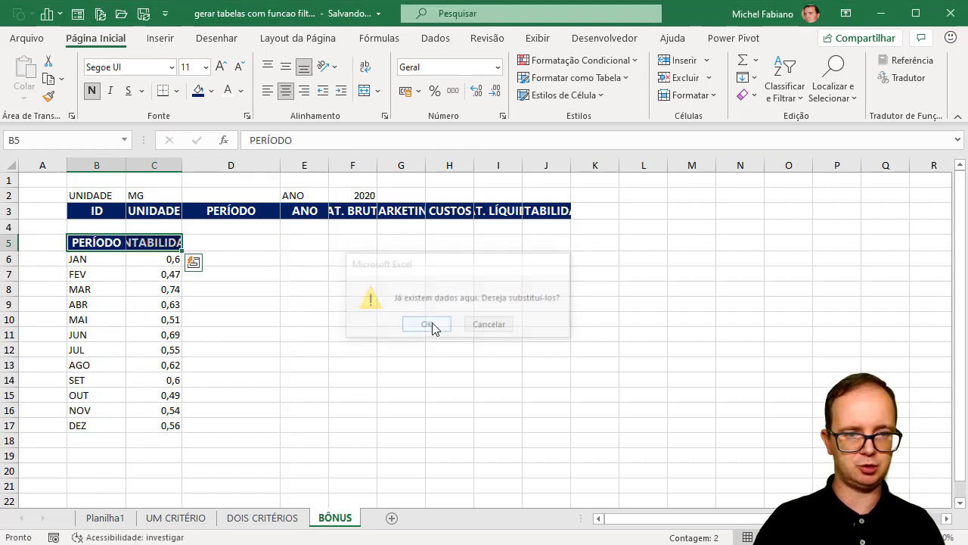
{"action": "left_click", "coordinate": [430, 321]}
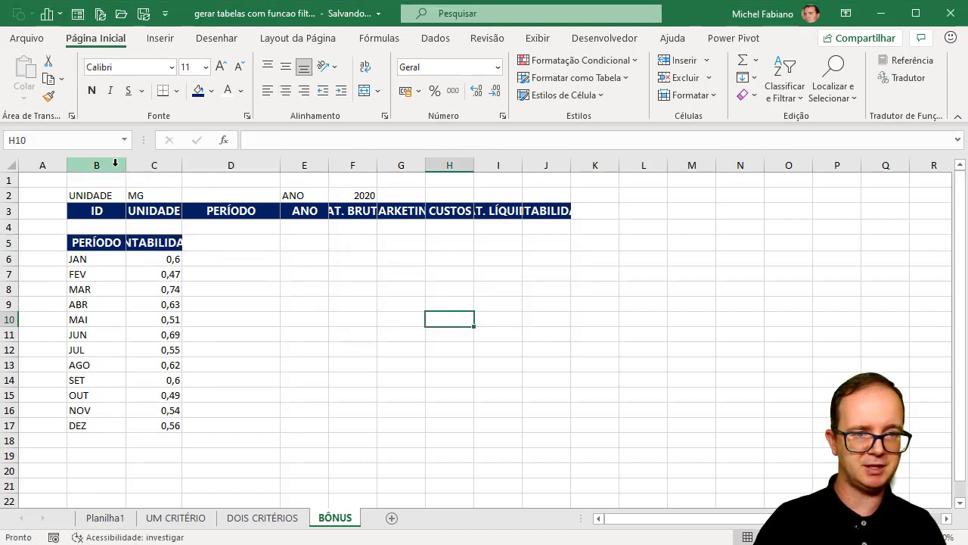
{"action": "double_click", "coordinate": [123, 165]}
{"action": "double_click", "coordinate": [180, 159]}
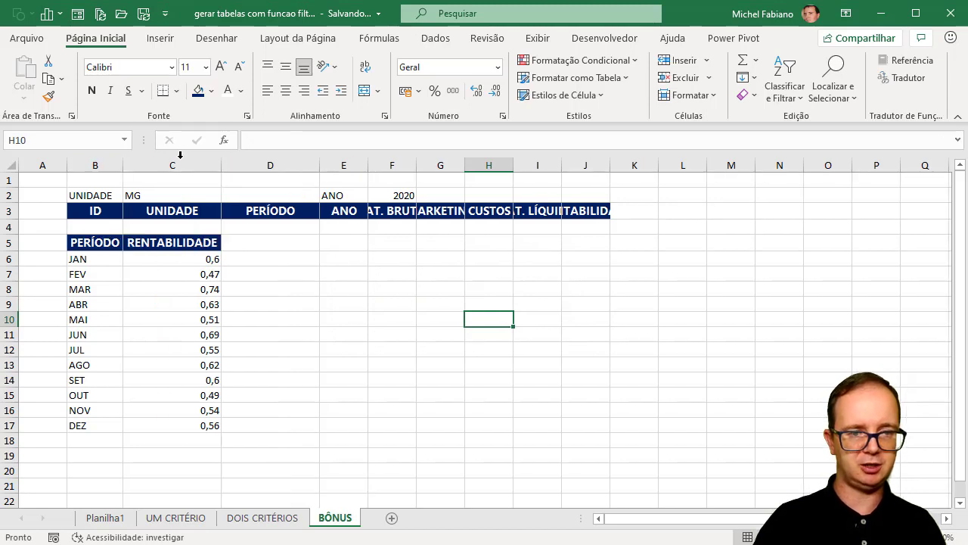
Delete the old header row B3:J3, shifting cells left.
{"action": "mouse_move", "coordinate": [92, 213]}
{"action": "left_mouse_down"}
{"action": "mouse_move", "coordinate": [635, 223]}
{"action": "mouse_move", "coordinate": [594, 213]}
{"action": "left_mouse_up"}
{"action": "right_click", "coordinate": [594, 213]}
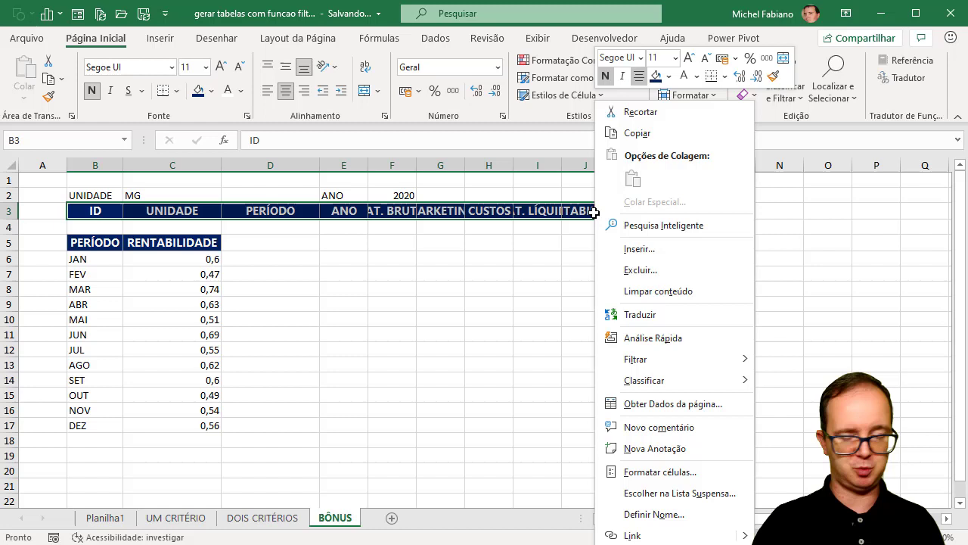
{"action": "left_click", "coordinate": [639, 267]}
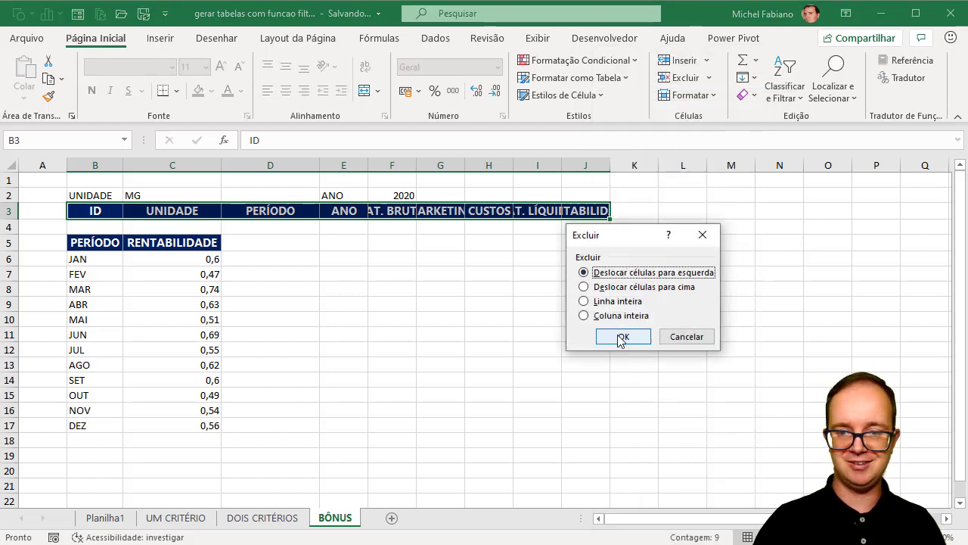
{"action": "left_click", "coordinate": [620, 337]}
Choose SP as UNIDADE in C2 and format RENTABILIDADE values C6:C17 as percentages.
{"action": "left_click", "coordinate": [203, 193]}
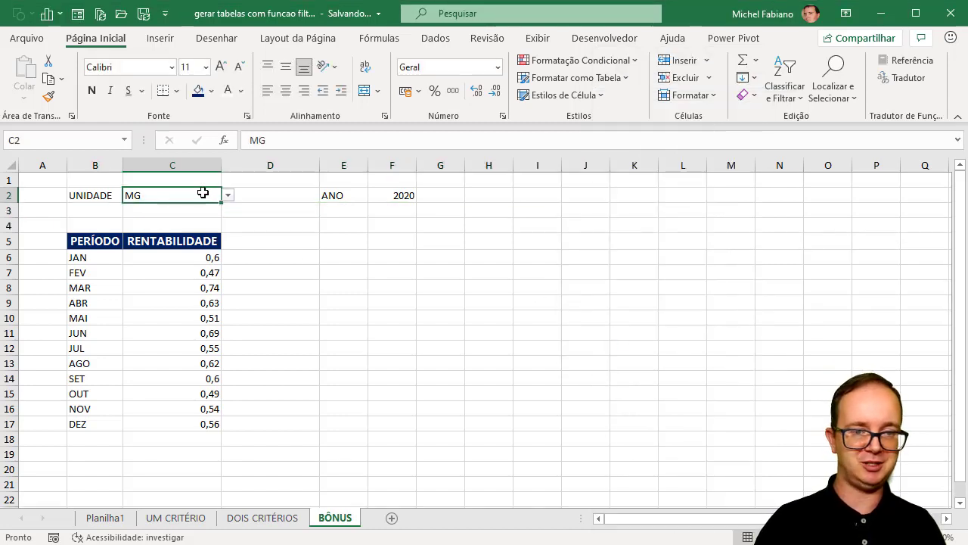
{"action": "left_click", "coordinate": [228, 195]}
{"action": "left_click", "coordinate": [201, 209]}
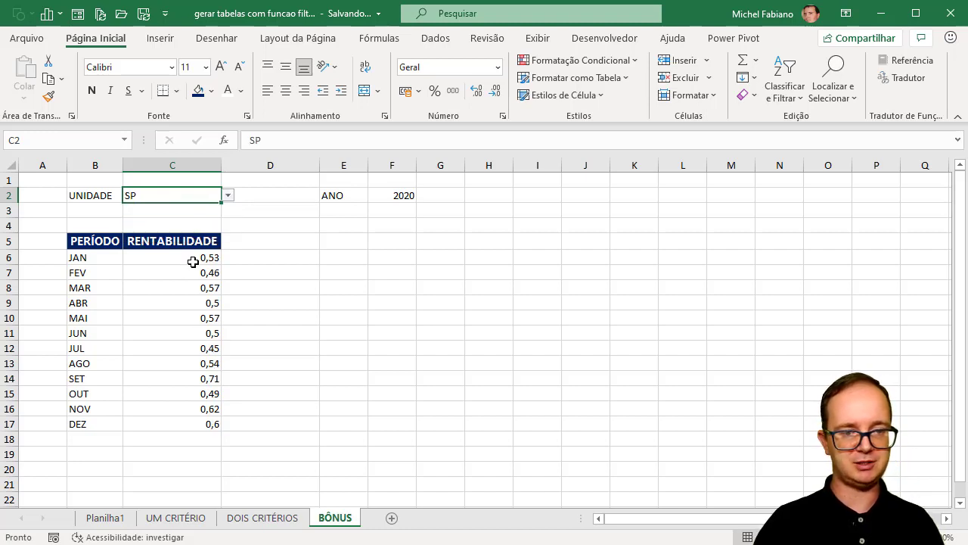
{"action": "left_click_drag", "start_coordinate": [194, 261], "coordinate": [184, 410]}
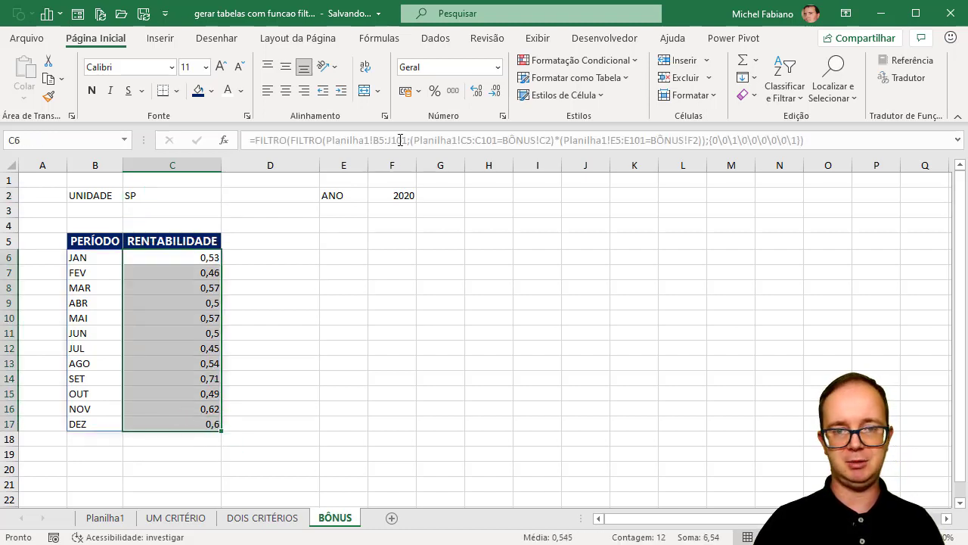
{"action": "left_click", "coordinate": [434, 91]}
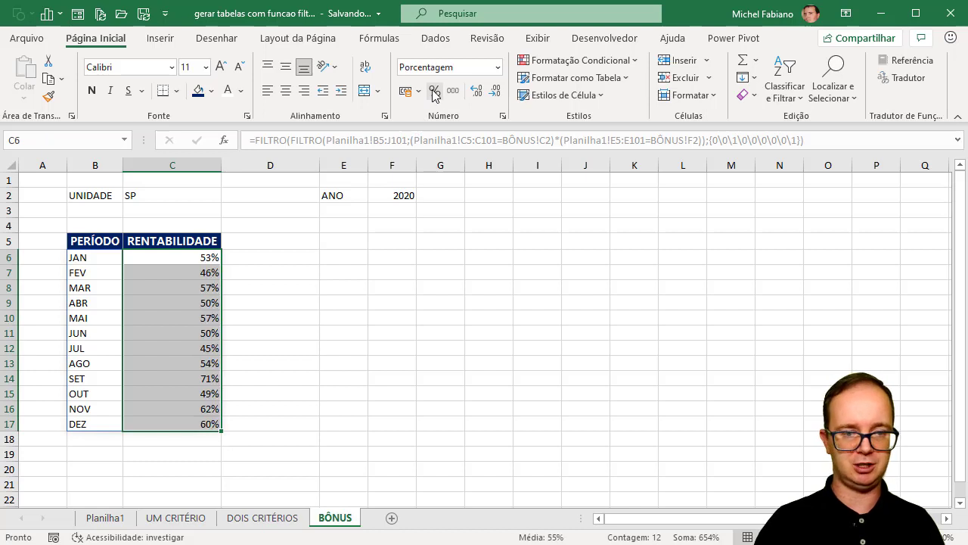
Choose 2019 as ANO in the F2 dropdown.
{"action": "left_click", "coordinate": [406, 196]}
{"action": "left_click", "coordinate": [423, 195]}
{"action": "left_click", "coordinate": [410, 207]}
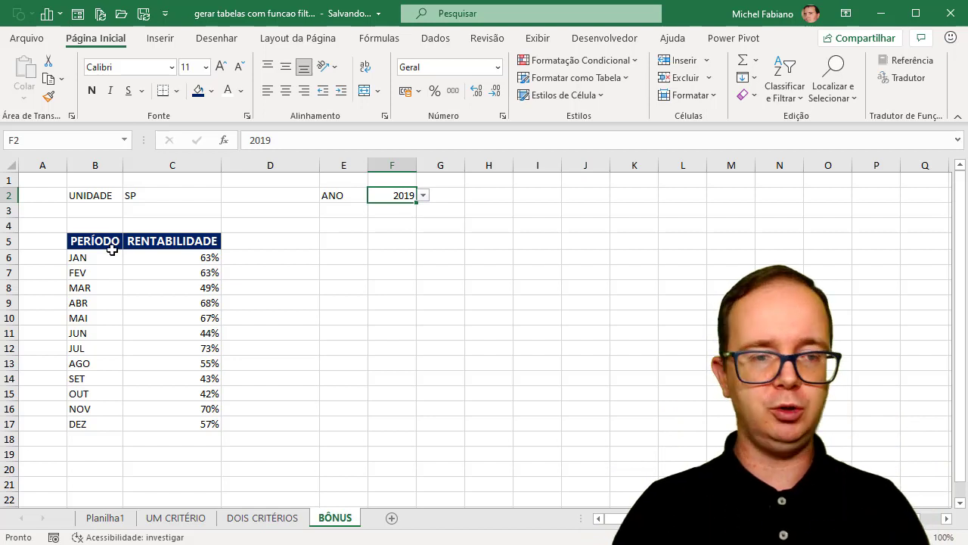
{"action": "left_click", "coordinate": [89, 257]}
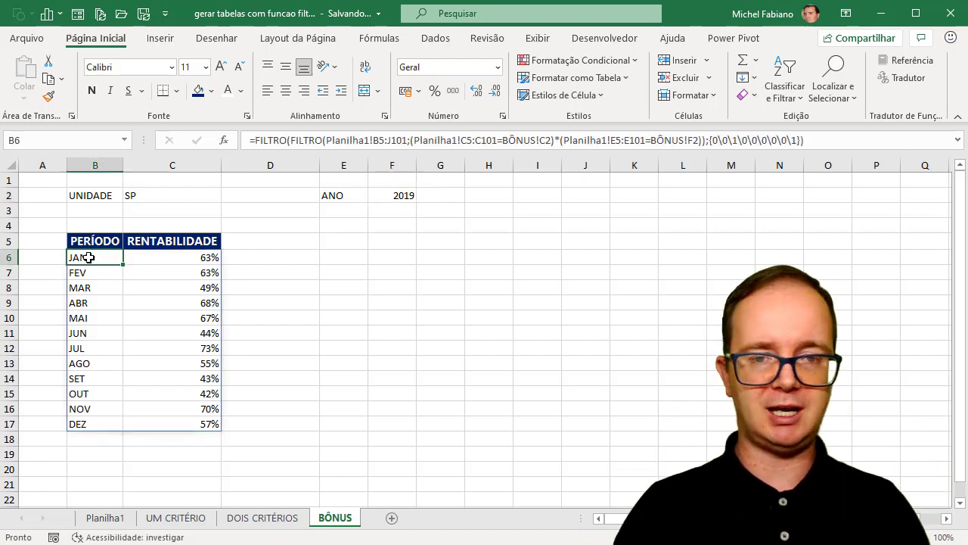
{"action": "left_click", "coordinate": [801, 139]}
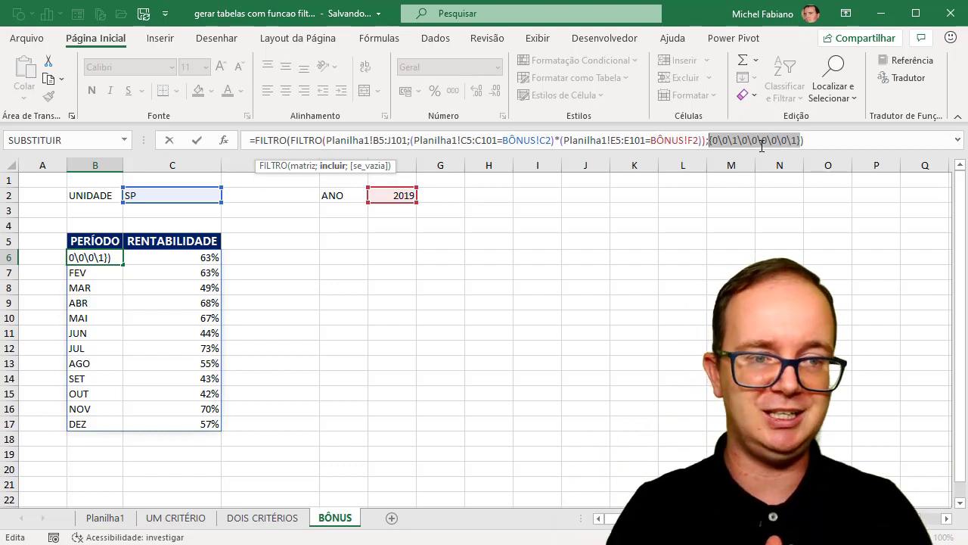
{"action": "key", "text": "Return"}
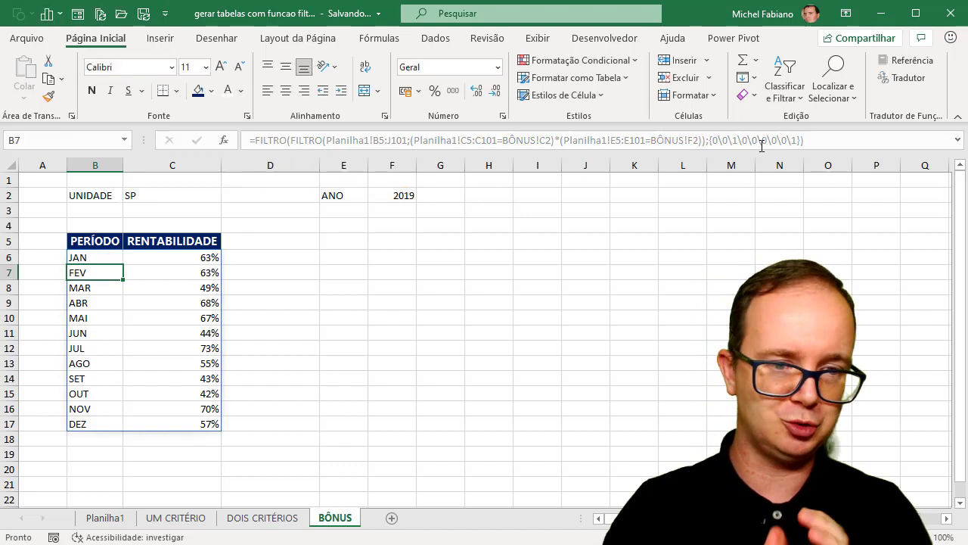